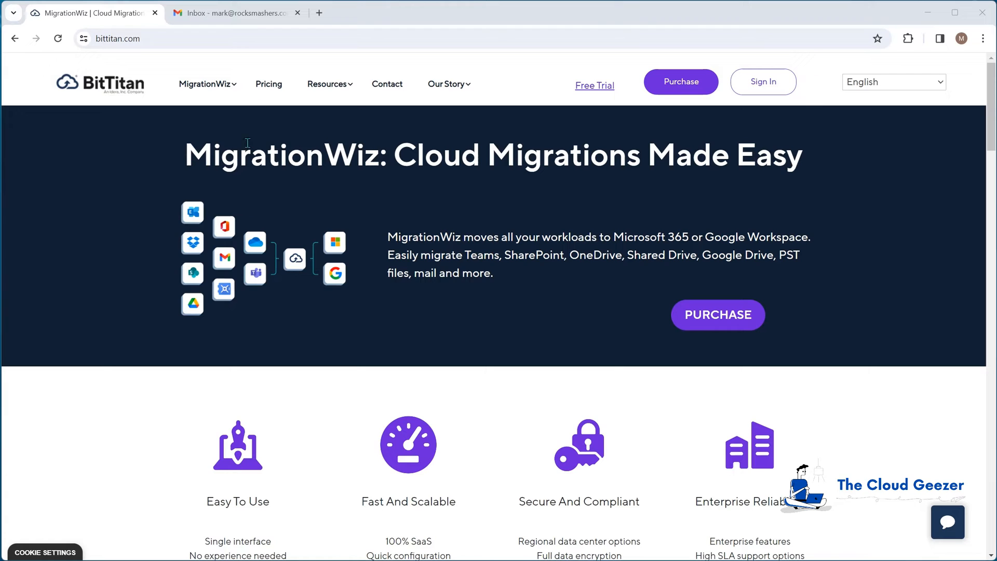
# - Look over the source Gmail mailbox, including its starred messages, and the destination's active users in the Microsoft 365 admin center
pyautogui.click(206, 12)
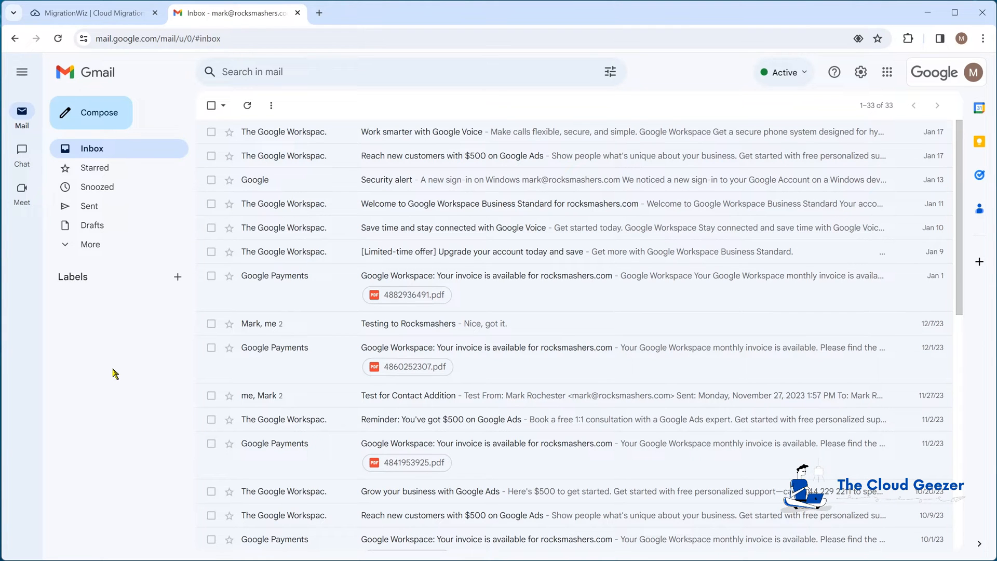
pyautogui.click(120, 168)
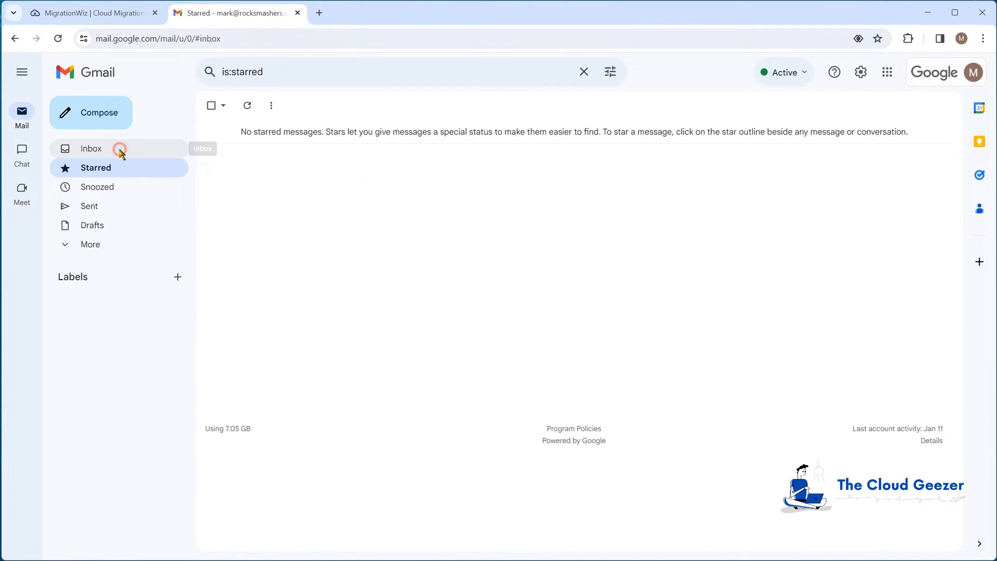
pyautogui.click(120, 151)
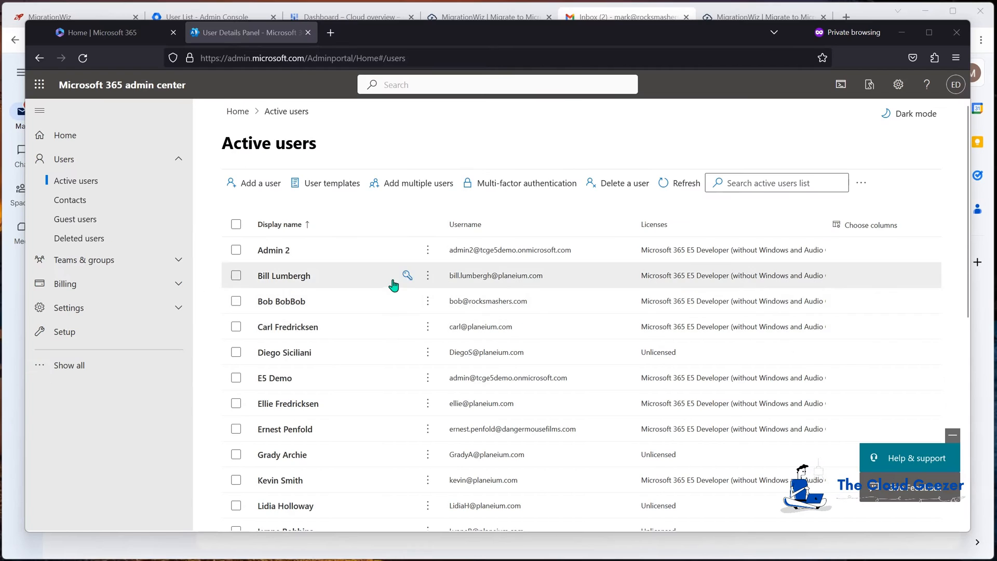
pyautogui.scroll(-3, 393, 283)
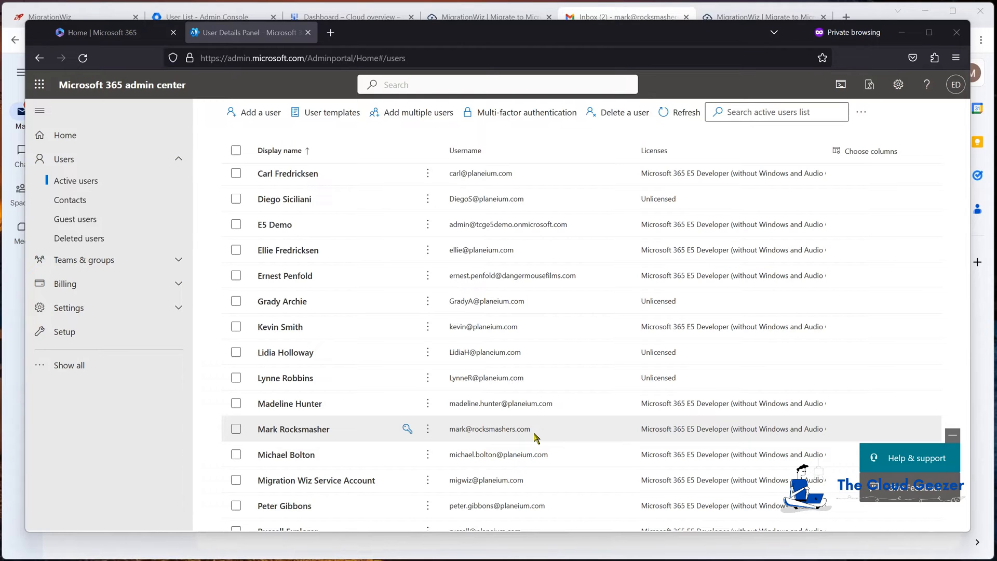
pyautogui.click(903, 32)
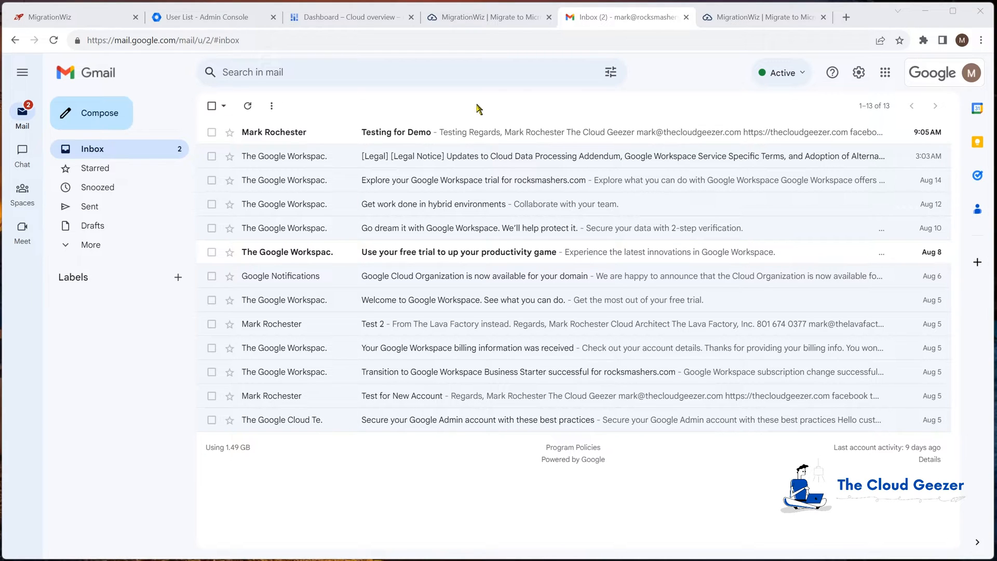
# - In MigrationWiz, start a mailbox project named Rocksmashers Email and add the new customer Rocksmashers with primary email domain rocksmashers.com
pyautogui.click(505, 18)
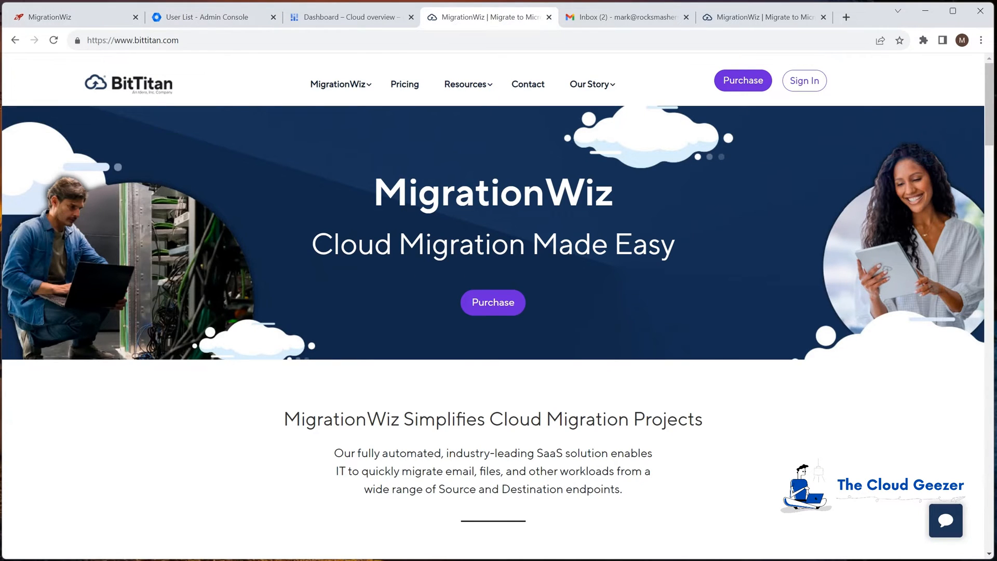
pyautogui.click(52, 17)
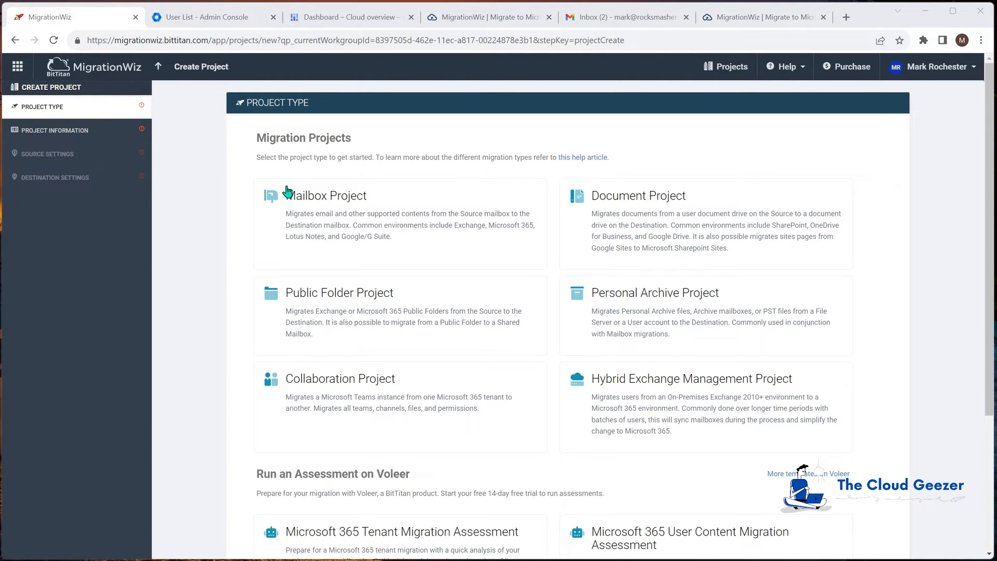
pyautogui.click(402, 213)
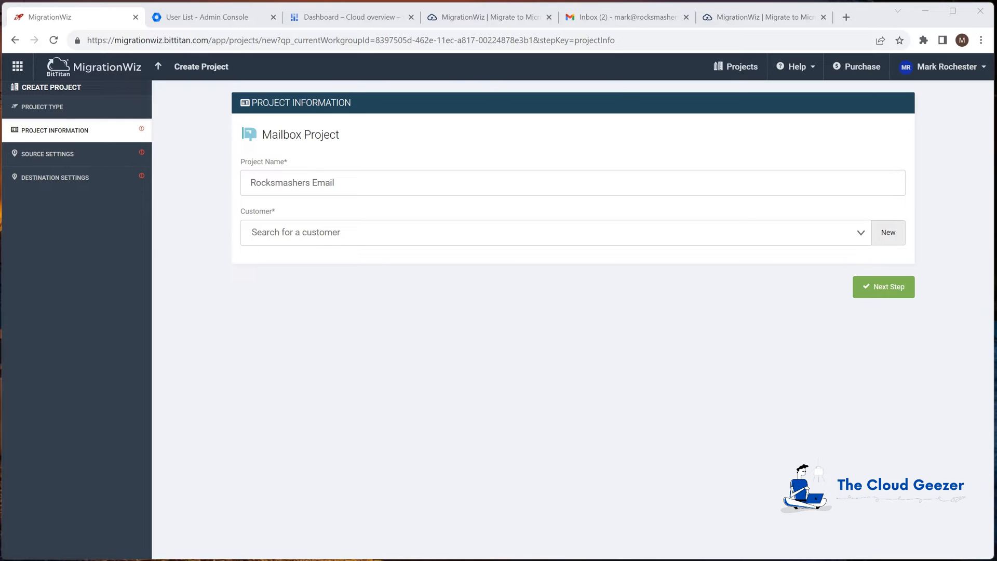
pyautogui.click(888, 232)
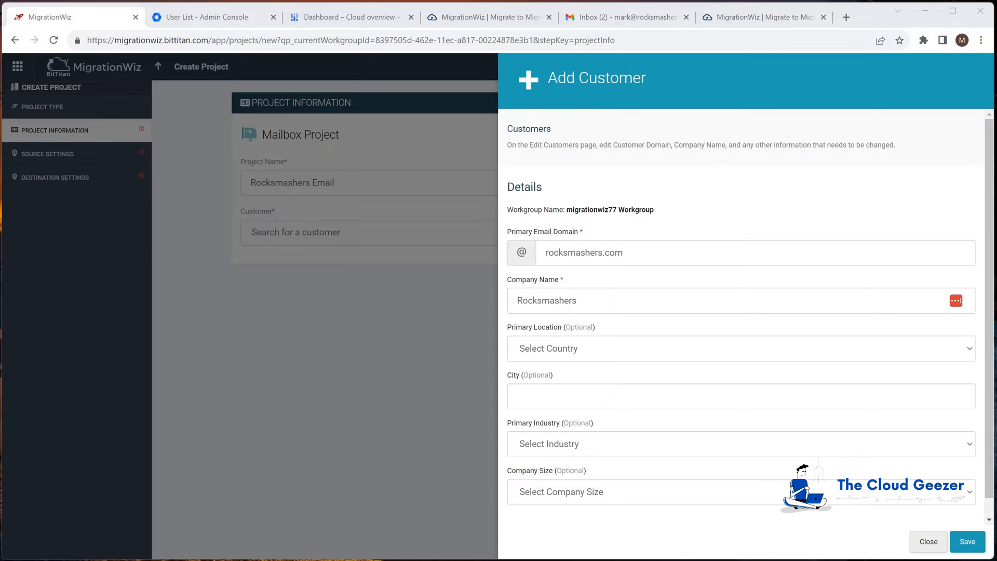
pyautogui.click(968, 542)
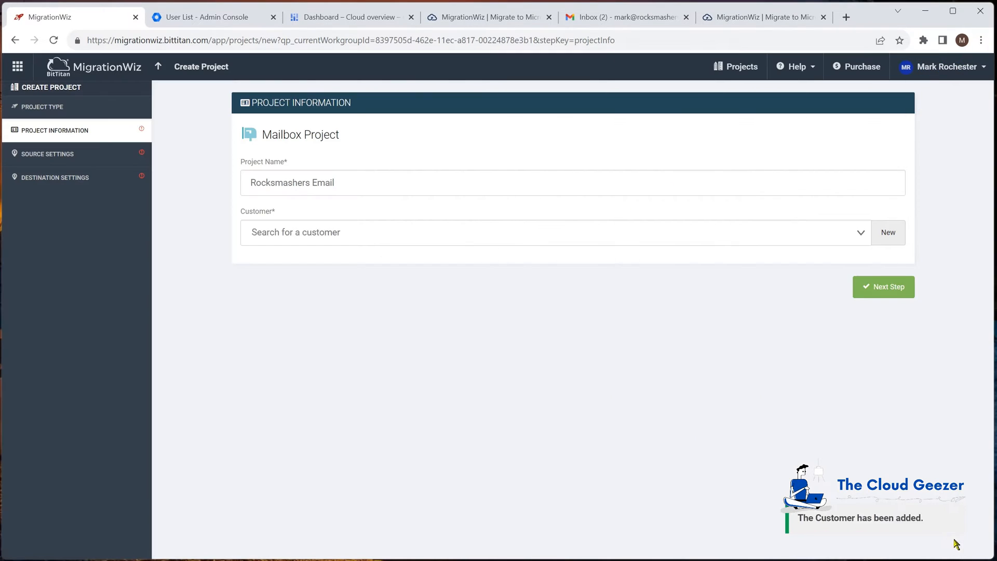
pyautogui.click(885, 289)
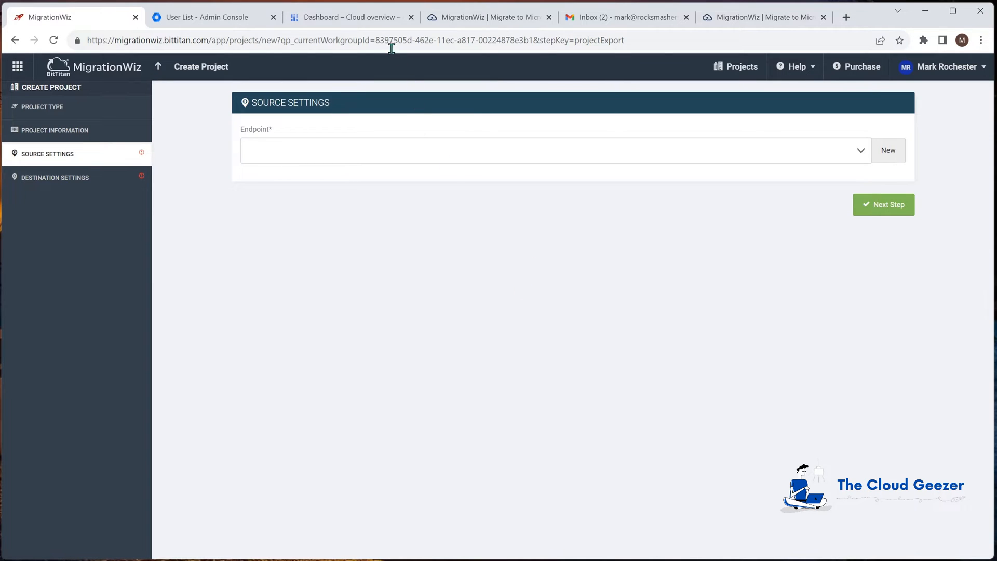
# - In Google Cloud, create a project named Migration Wiz Email Move under the rocksmashers.com organization
pyautogui.click(355, 17)
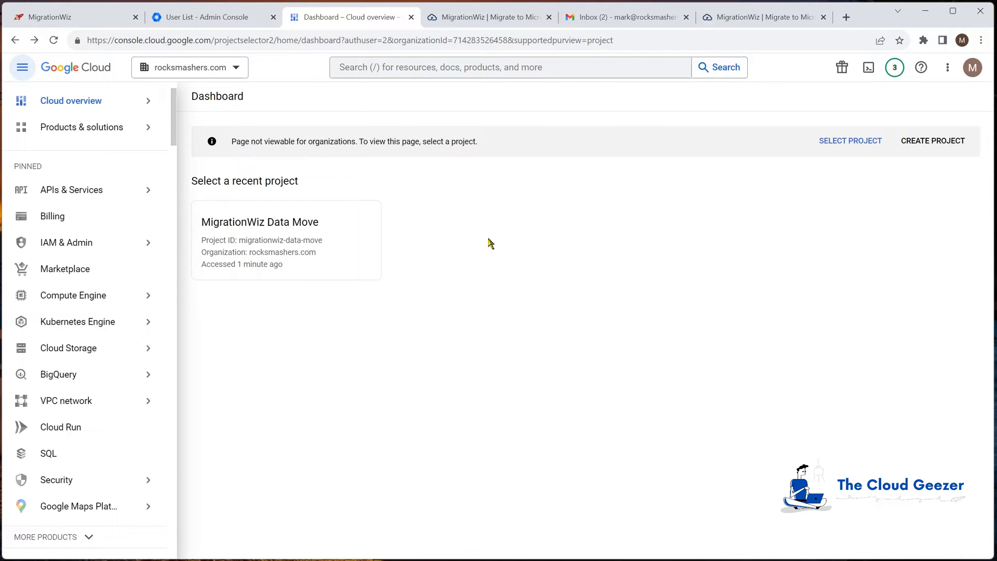
pyautogui.click(927, 146)
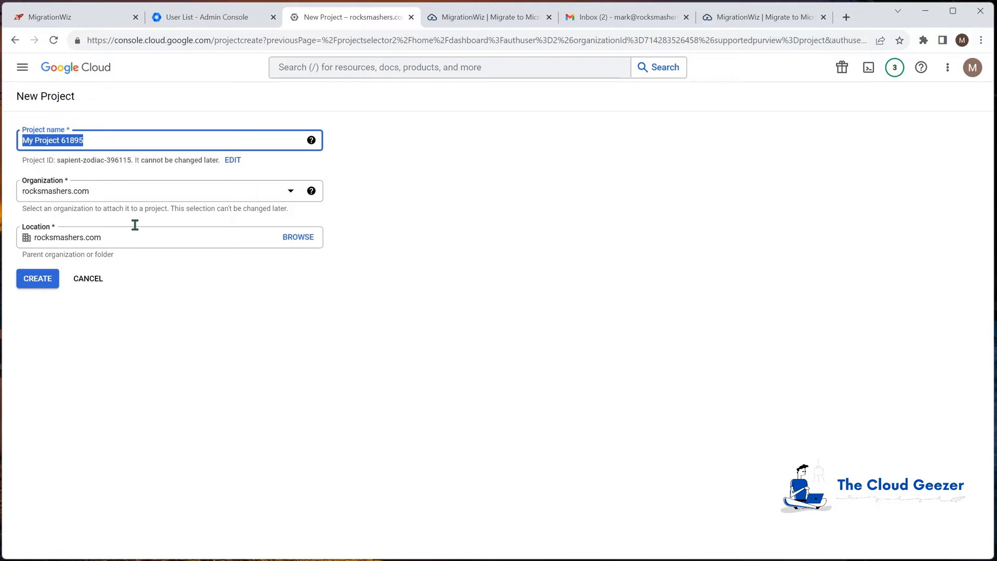
pyautogui.write('M')
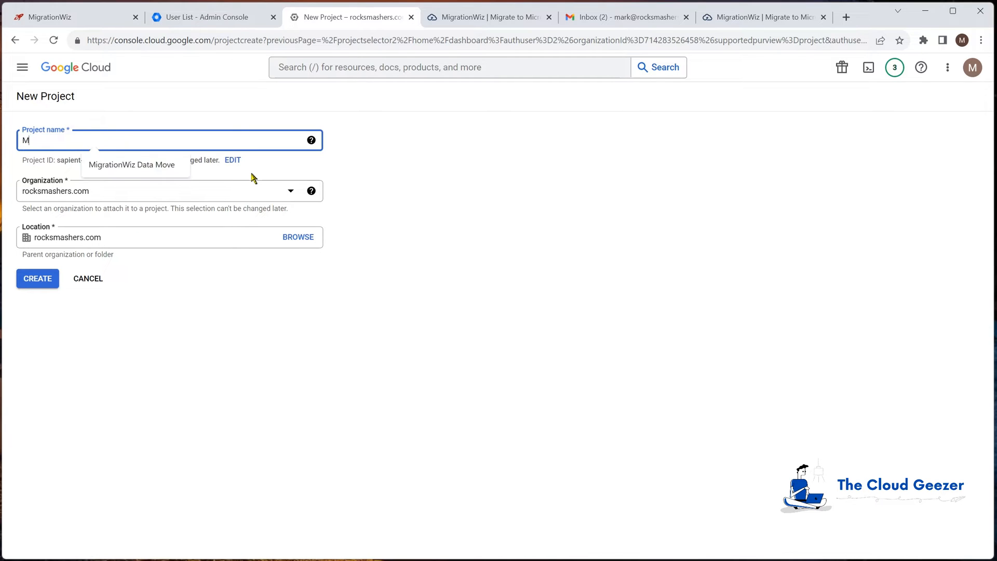
pyautogui.write('igration Wiz ')
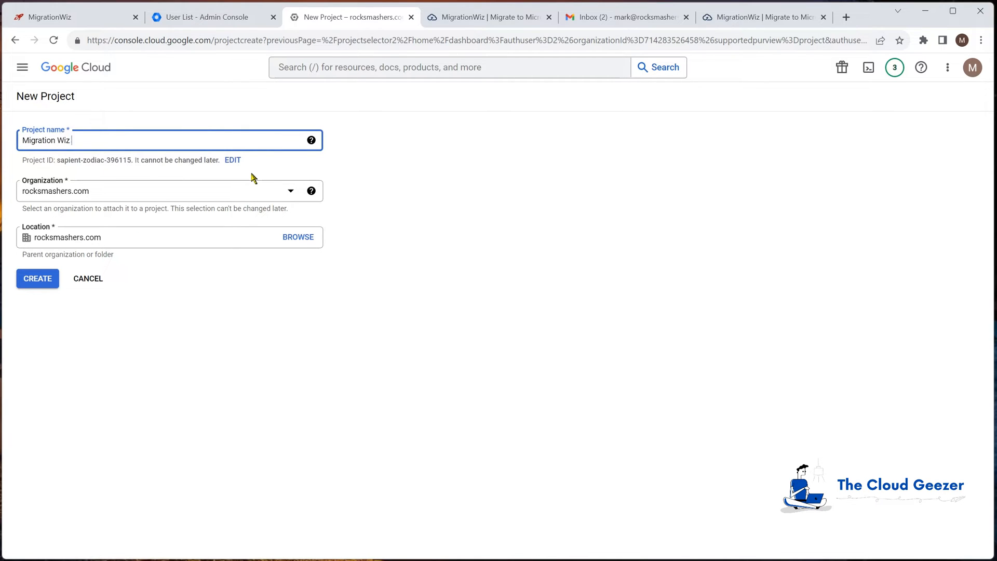
pyautogui.write('Email Move')
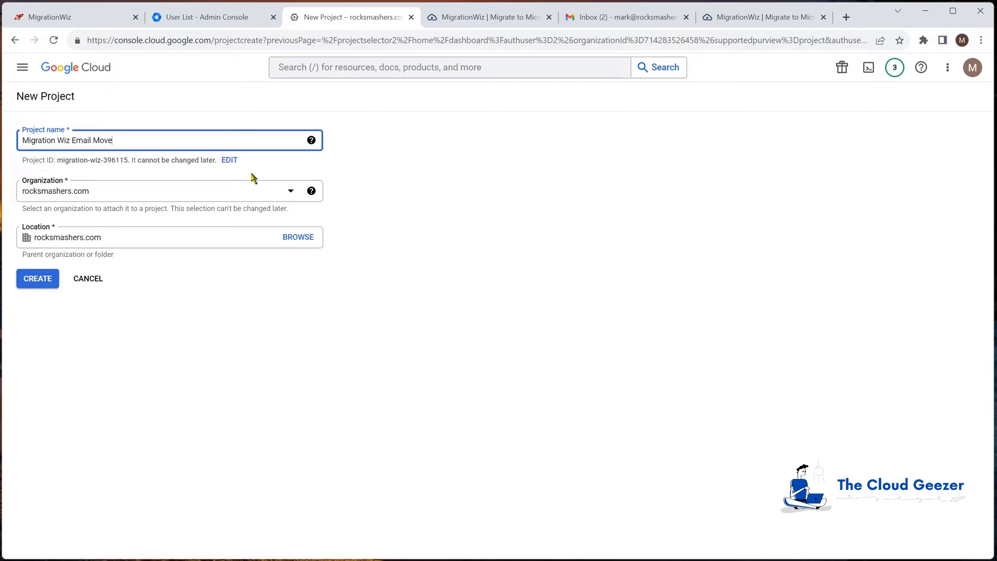
pyautogui.click(47, 283)
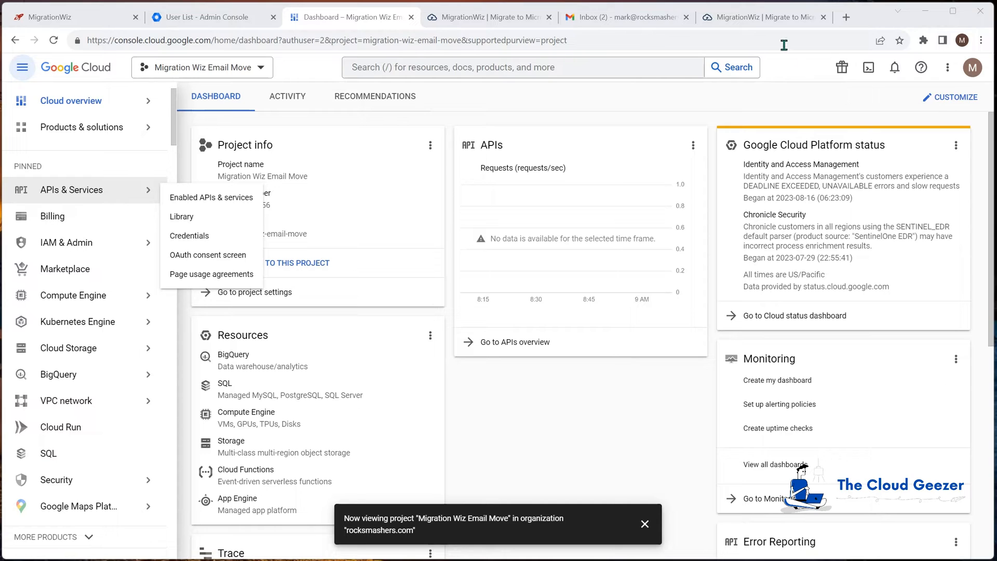
# - Find and open the G Suite (Gmail API) to Exchange Online (Microsoft 365) Migration Guide in the BitTitan Help Center (help.bittitan.com)
pyautogui.click(771, 16)
pyautogui.write('help.bittitan.com')
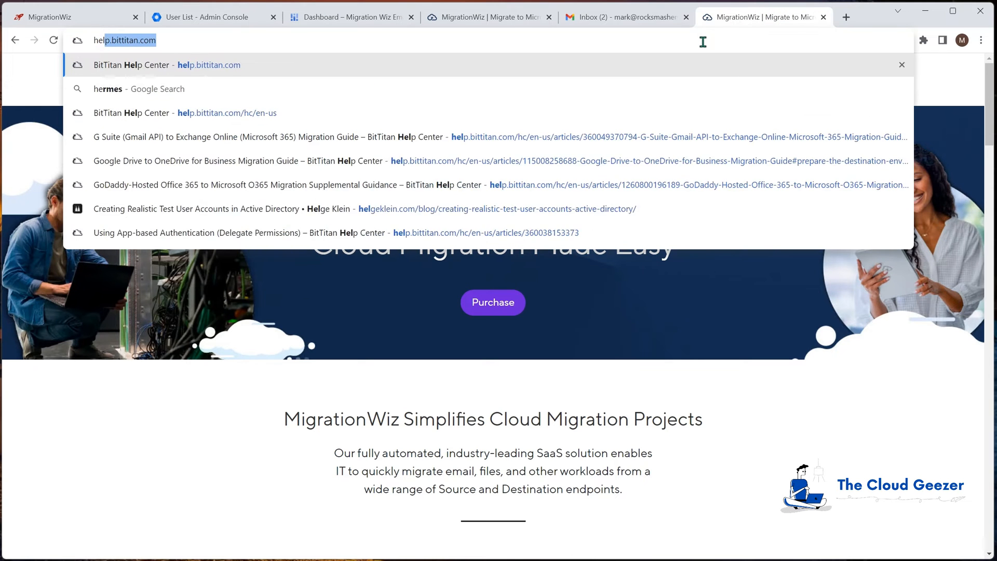
pyautogui.press('Return')
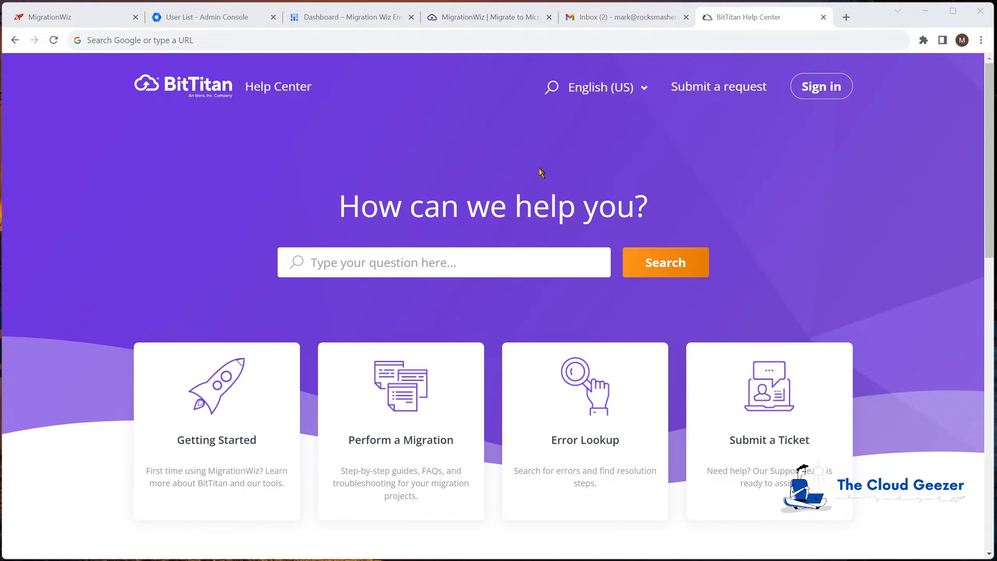
pyautogui.click(401, 393)
pyautogui.scroll(-6, 410, 375)
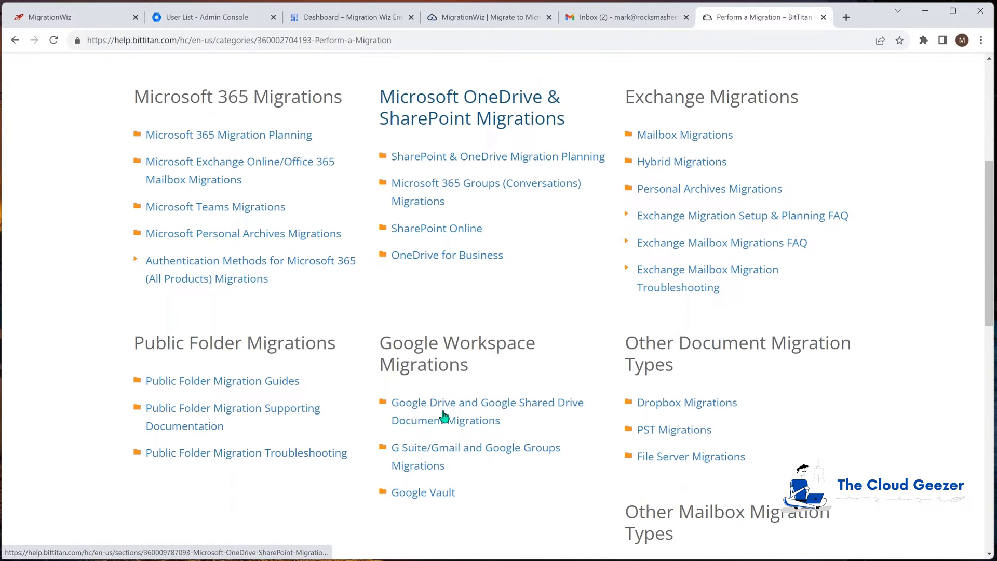
pyautogui.click(427, 454)
pyautogui.scroll(-2, 398, 359)
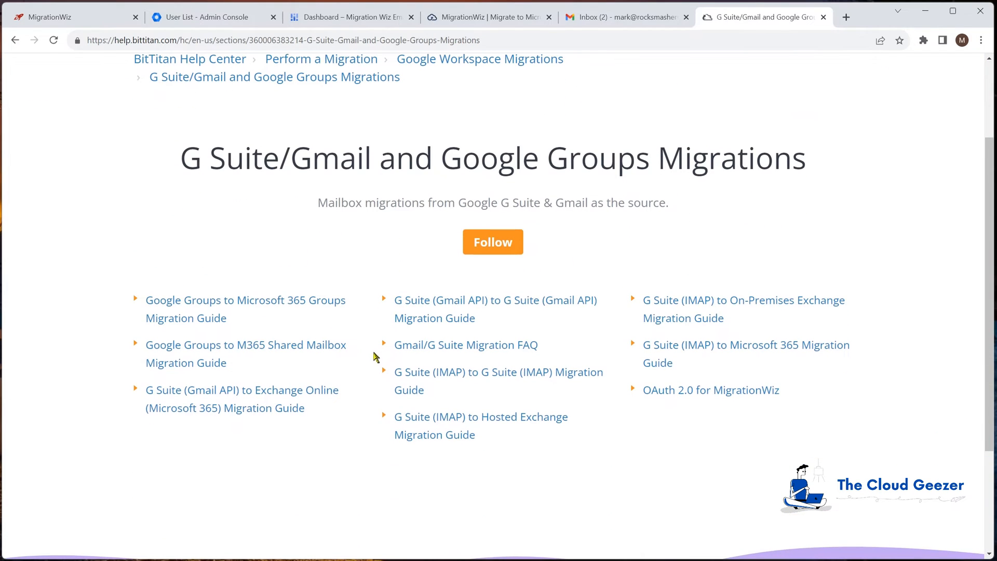
pyautogui.click(229, 396)
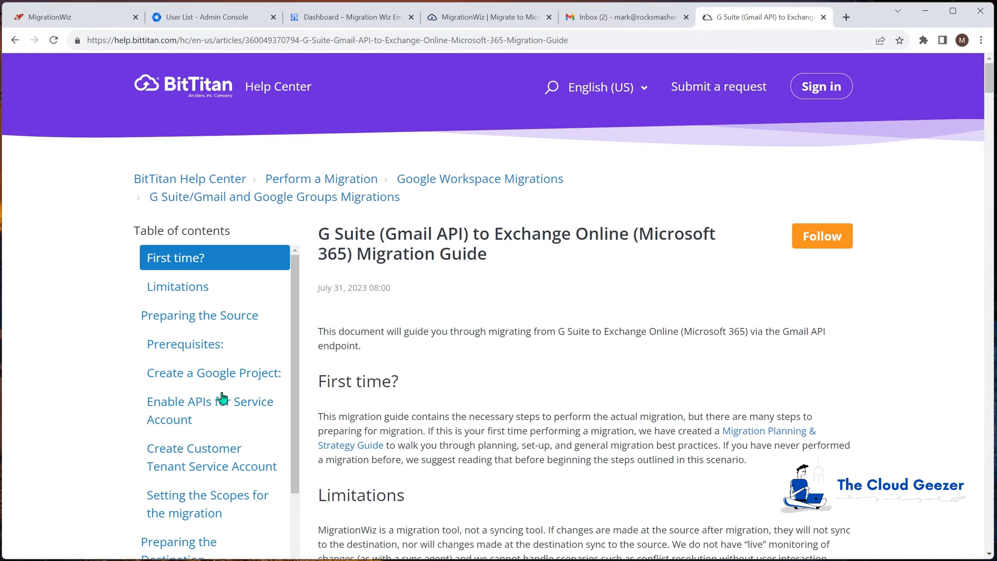
# - Read the migration guide's limitations, prerequisites, Google project creation and list of APIs to enable for the service account, and close the guide
pyautogui.scroll(-3, 419, 365)
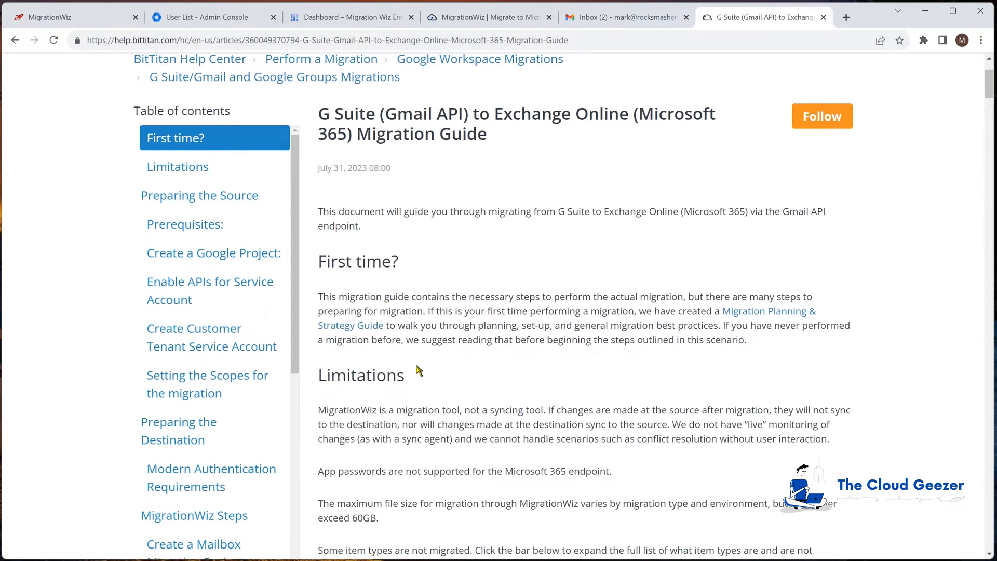
pyautogui.scroll(-5, 466, 346)
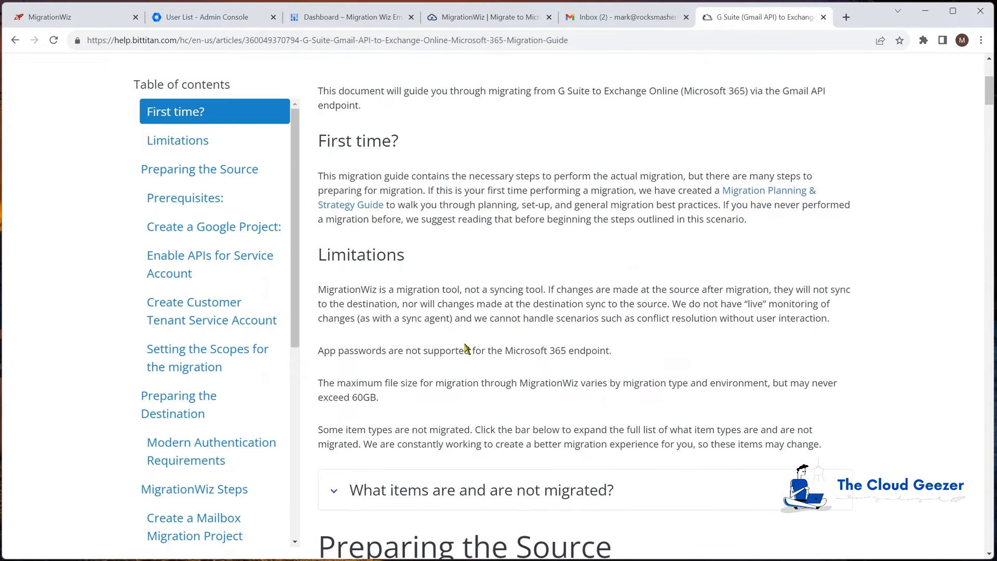
pyautogui.scroll(-1, 466, 347)
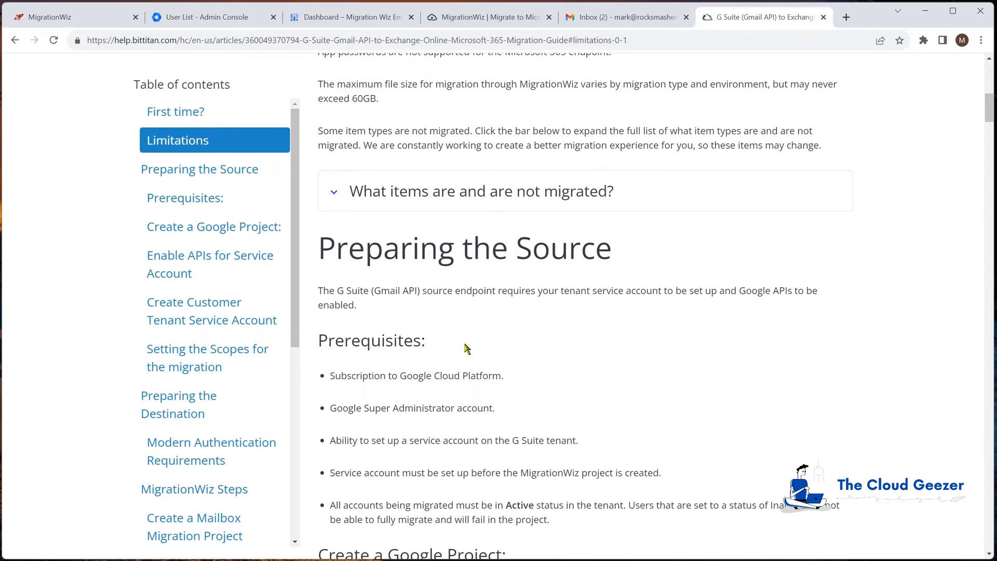
pyautogui.scroll(-4, 466, 347)
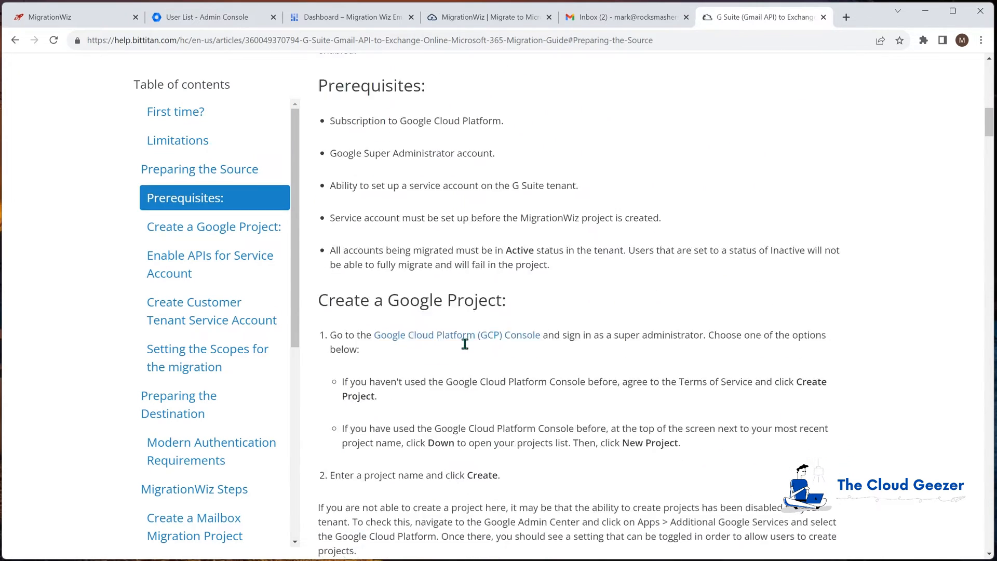
pyautogui.scroll(-1, 465, 344)
pyautogui.scroll(-5, 504, 333)
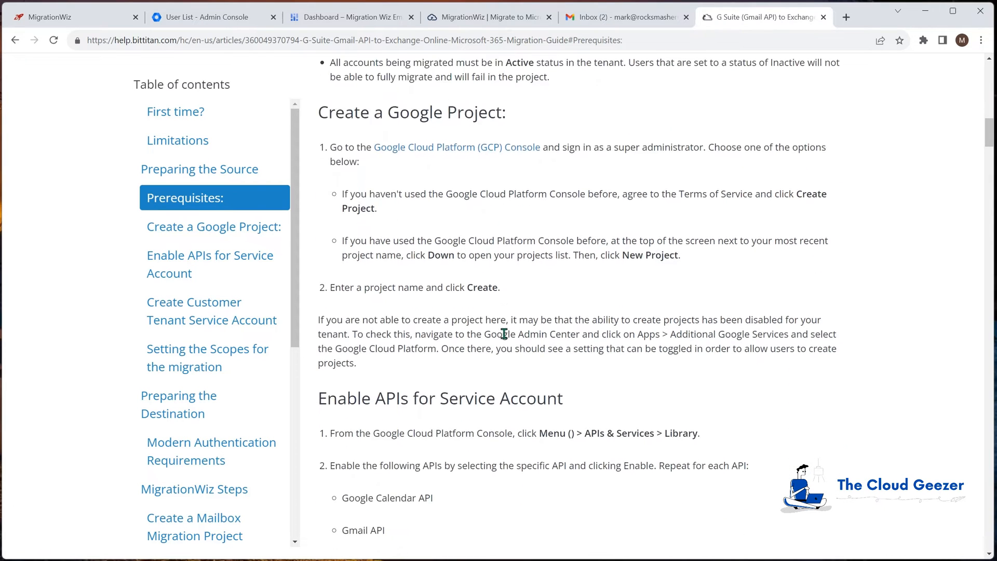
pyautogui.scroll(-2, 505, 337)
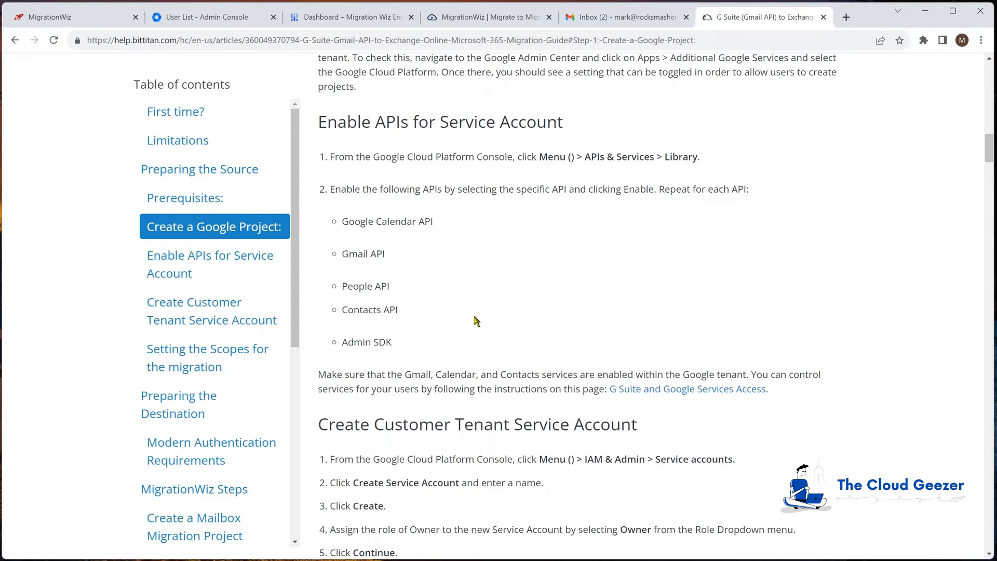
pyautogui.hotkey('ctrl', 'w')
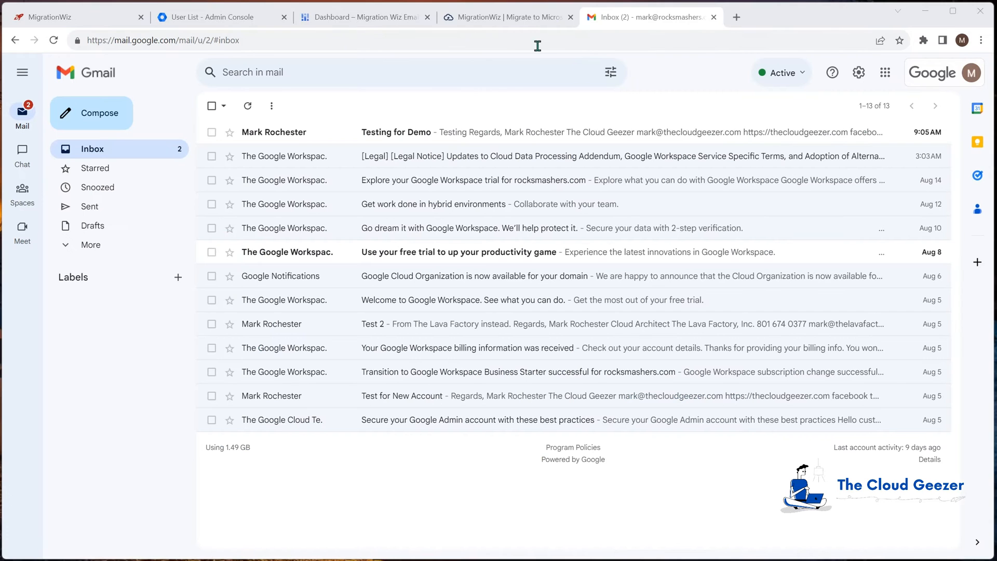
# - Search the Google Cloud API Library for calendar and enable the Google Calendar API for the Migration Wiz Email Move project
pyautogui.click(338, 19)
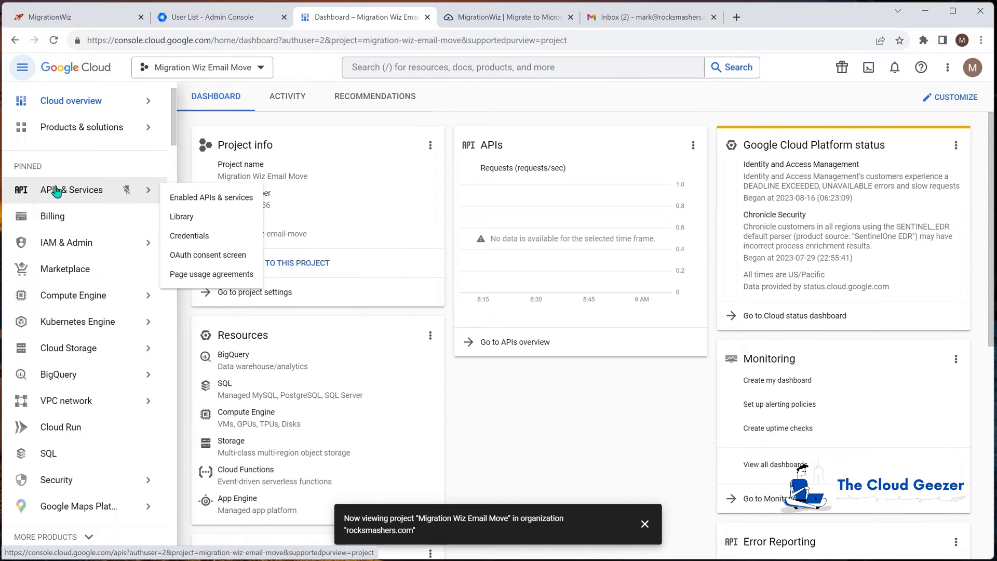
pyautogui.click(183, 216)
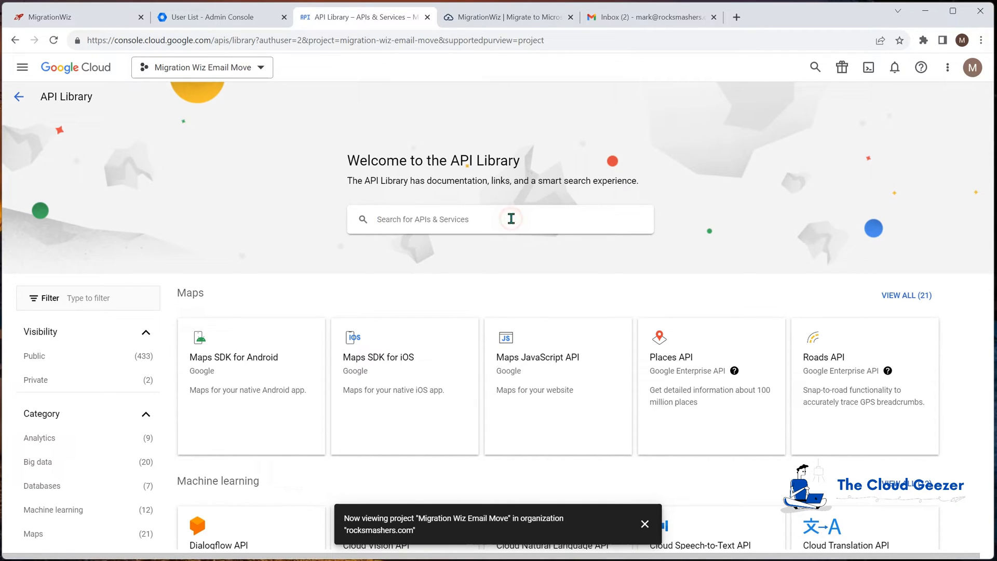
pyautogui.click(511, 218)
pyautogui.write('calend')
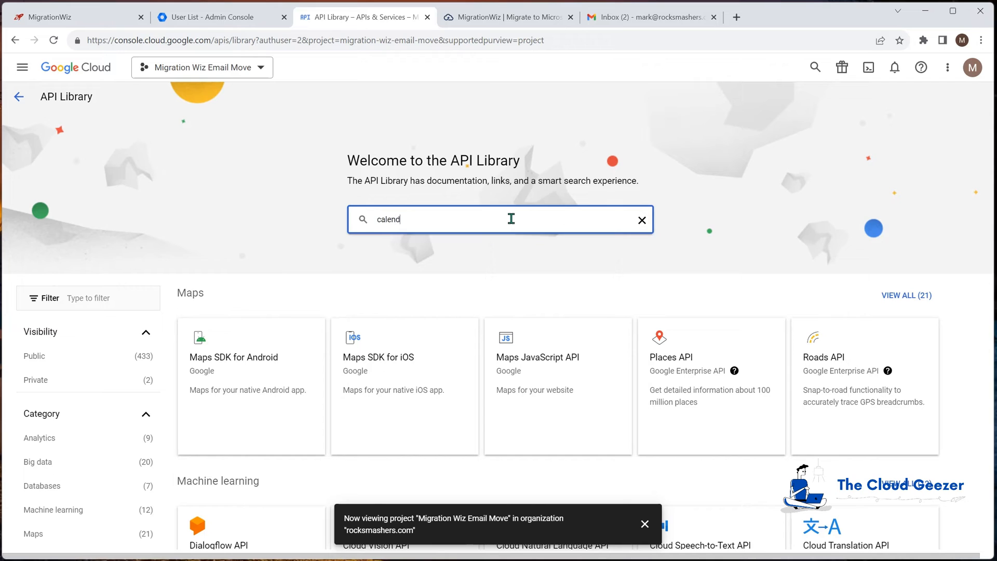
pyautogui.press('Return')
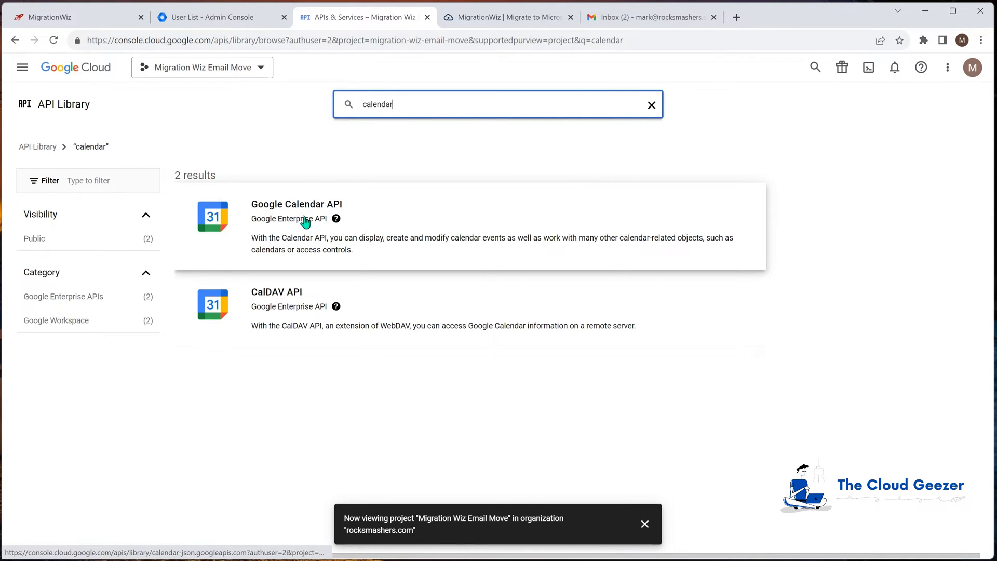
pyautogui.click(304, 220)
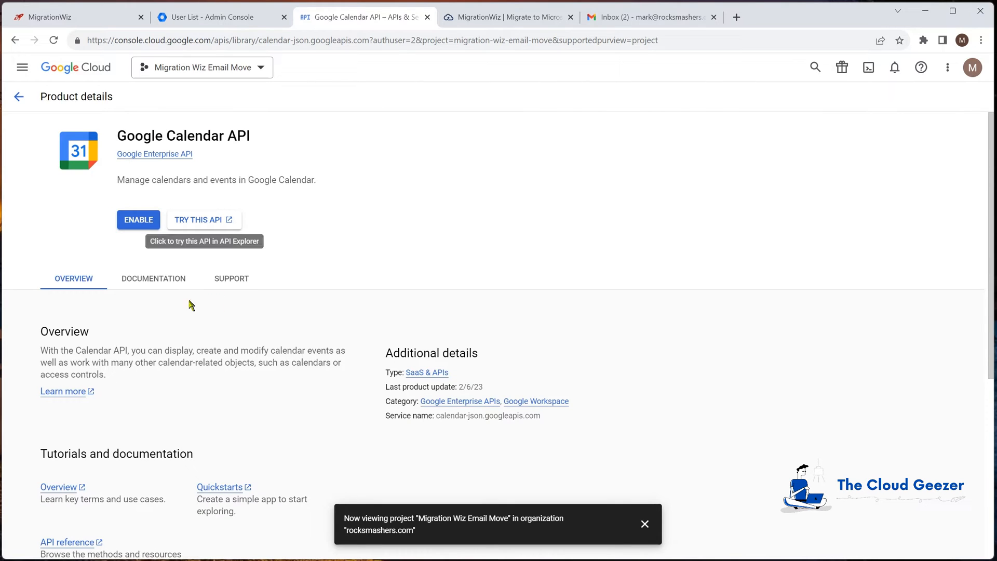
pyautogui.click(136, 222)
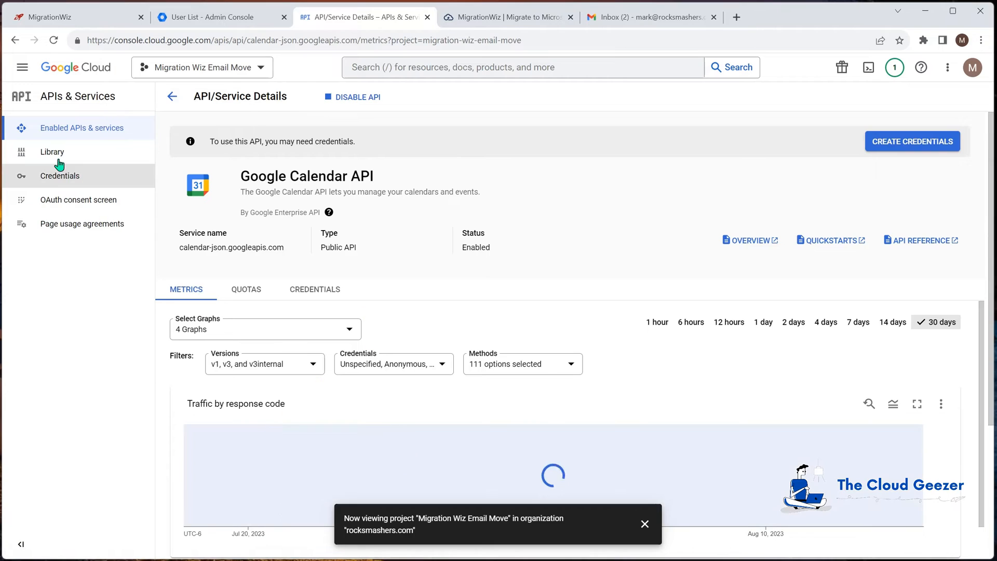
# - Search the API Library for gmail and enable the Gmail API for the Migration Wiz Email Move project
pyautogui.click(83, 130)
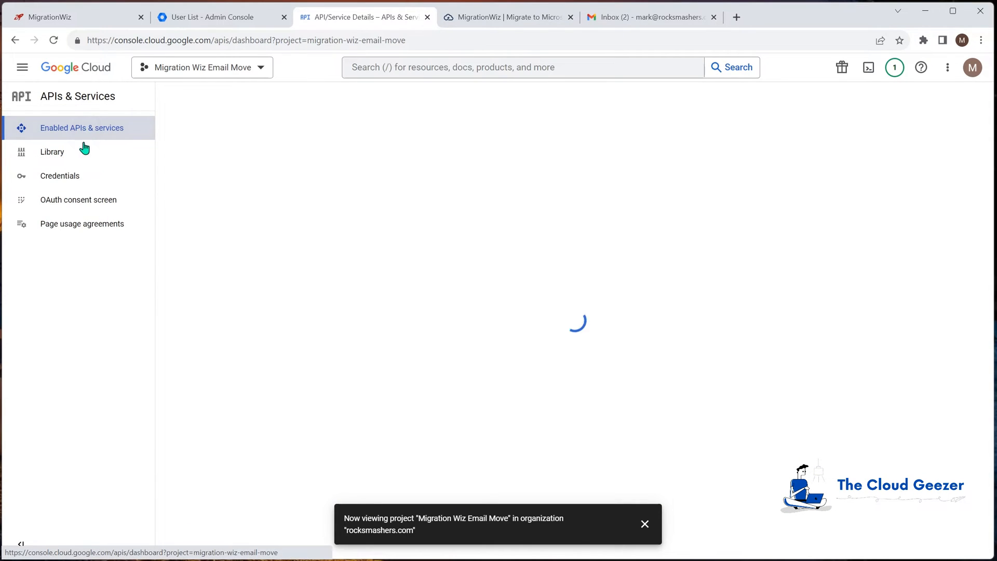
pyautogui.click(85, 150)
pyautogui.click(442, 219)
pyautogui.write('gmail')
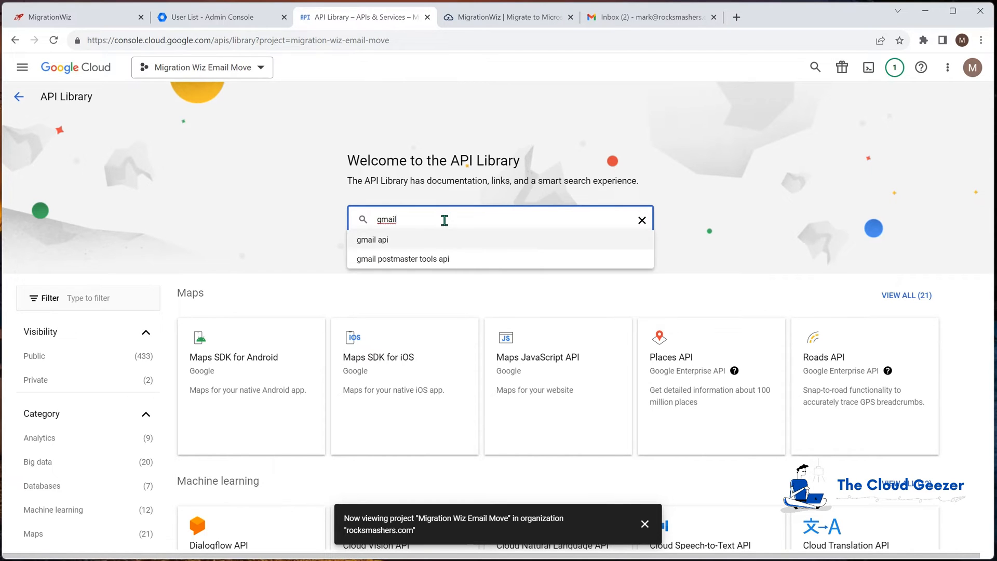
pyautogui.press('Return')
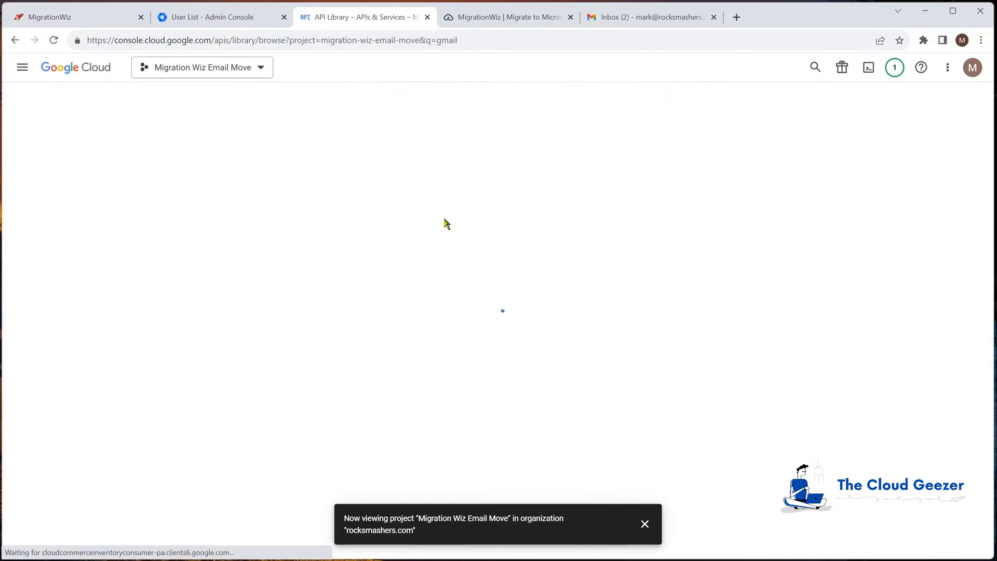
pyautogui.click(284, 221)
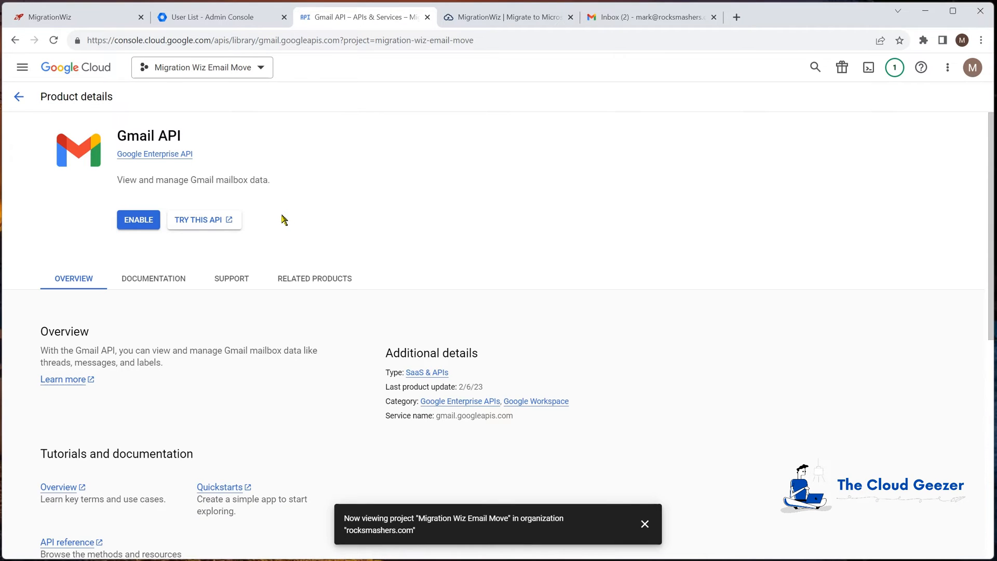
pyautogui.click(139, 221)
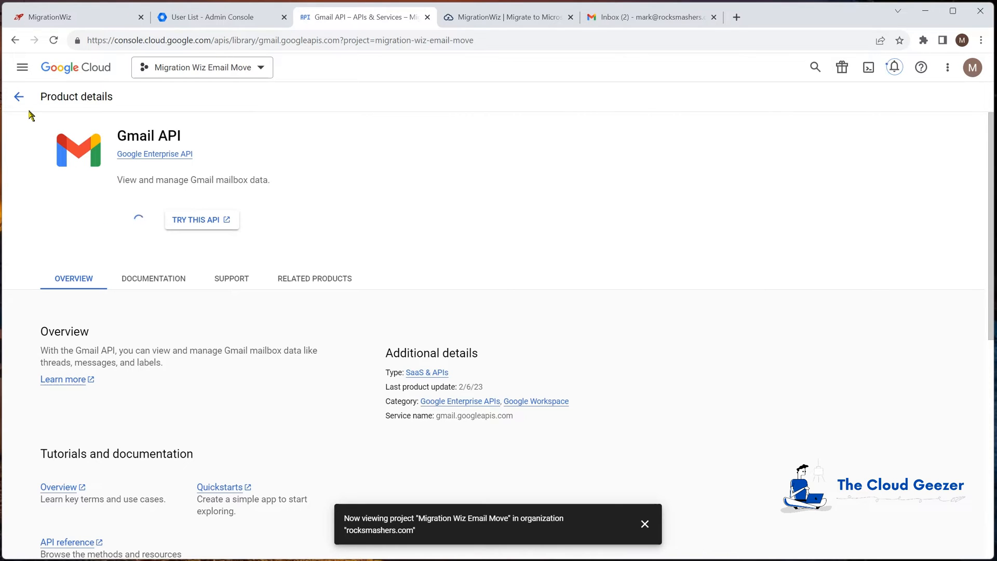
# - Search the API Library for people and enable the Google People API for the project
pyautogui.click(80, 152)
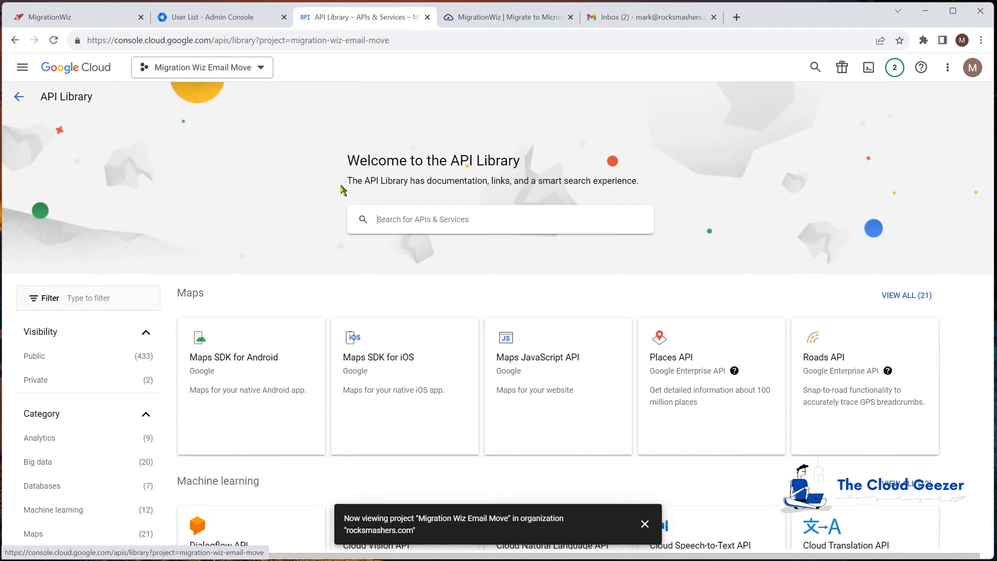
pyautogui.write('people')
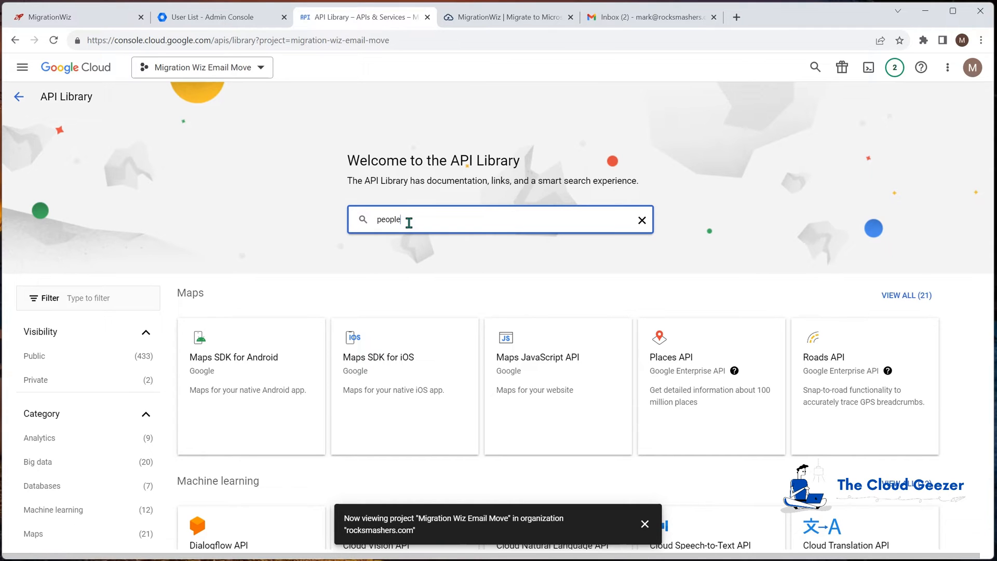
pyautogui.press('Return')
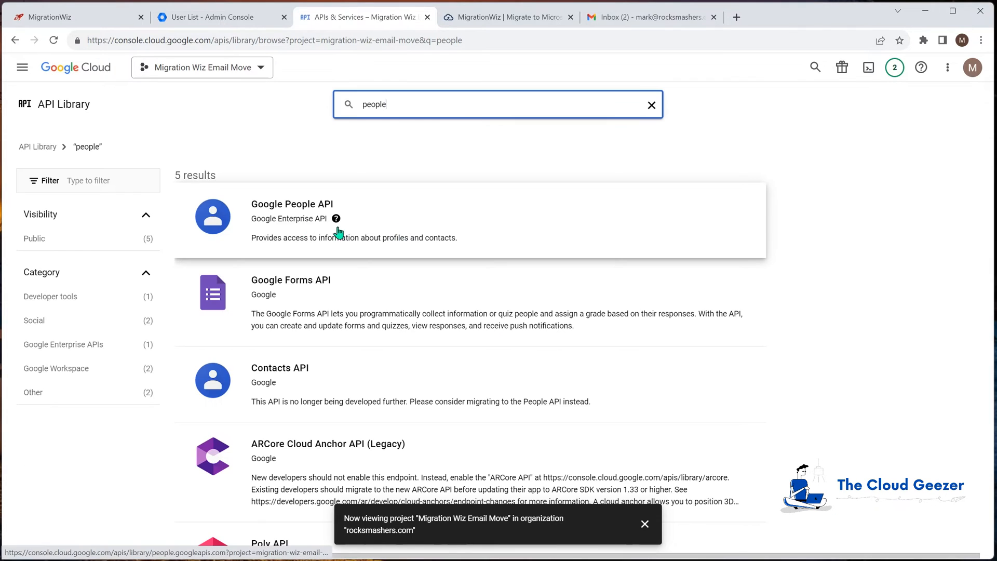
pyautogui.click(298, 216)
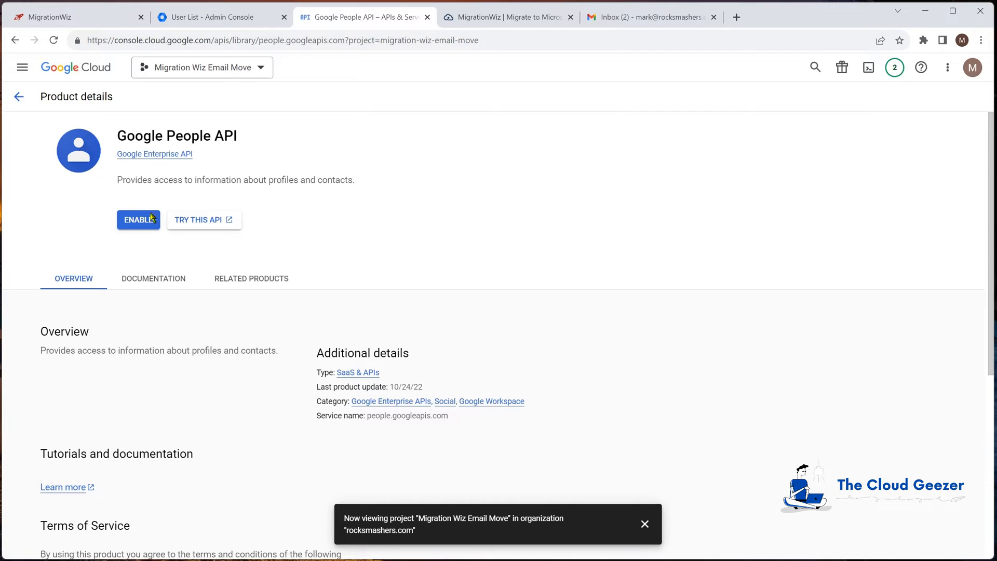
pyautogui.click(143, 219)
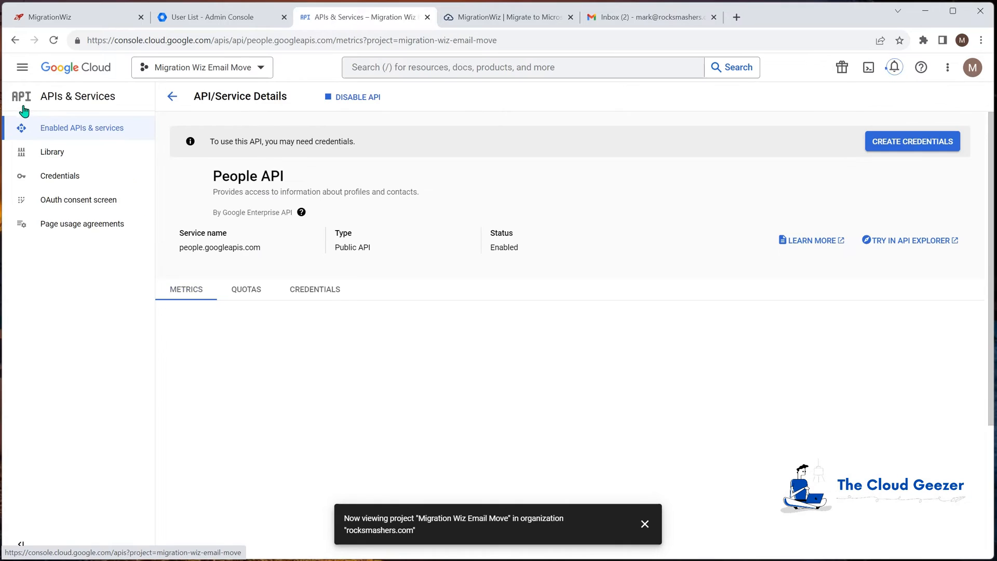
# - Search the API Library for contacts and enable the Contacts API for the project
pyautogui.click(51, 151)
pyautogui.click(448, 219)
pyautogui.write('contacts')
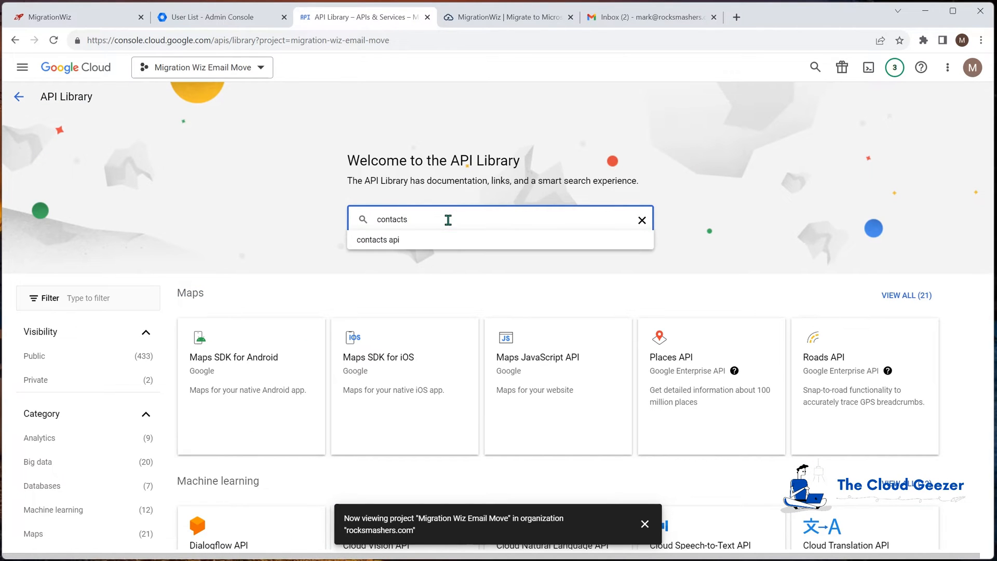
pyautogui.press('Return')
pyautogui.click(317, 221)
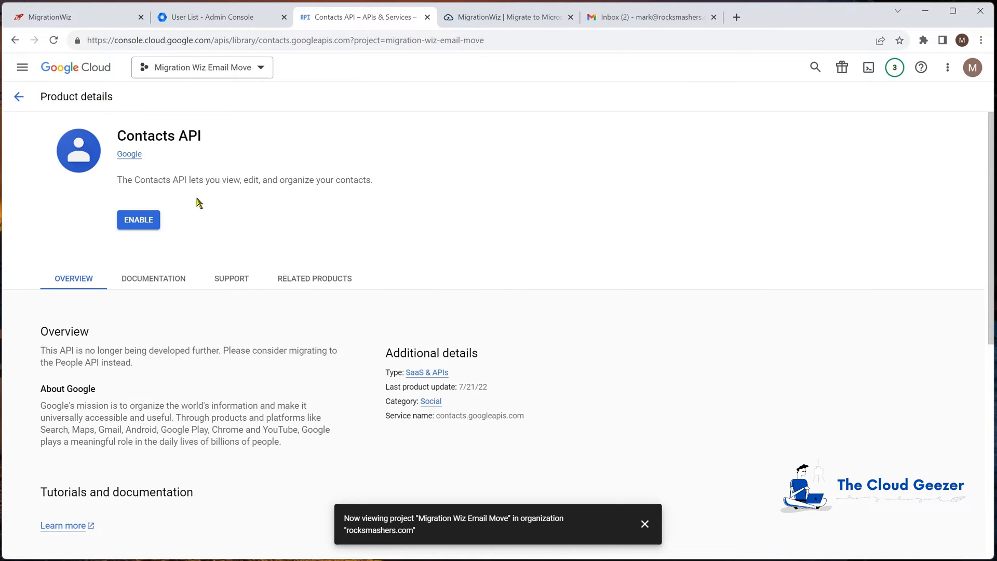
pyautogui.click(139, 222)
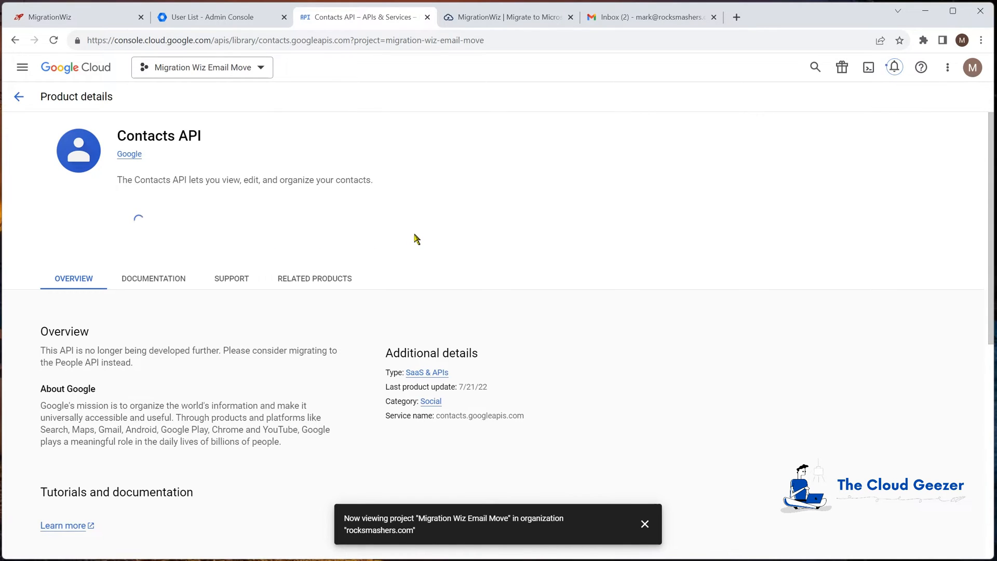
# - Search the API Library for admin and enable the Admin SDK API for the project
pyautogui.click(96, 159)
pyautogui.click(382, 215)
pyautogui.write('admin')
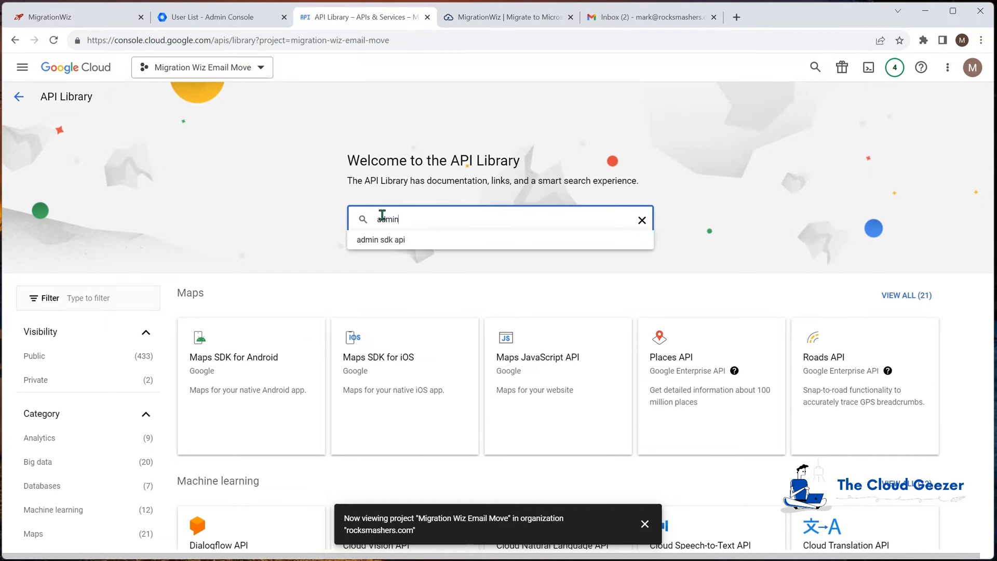
pyautogui.press('Return')
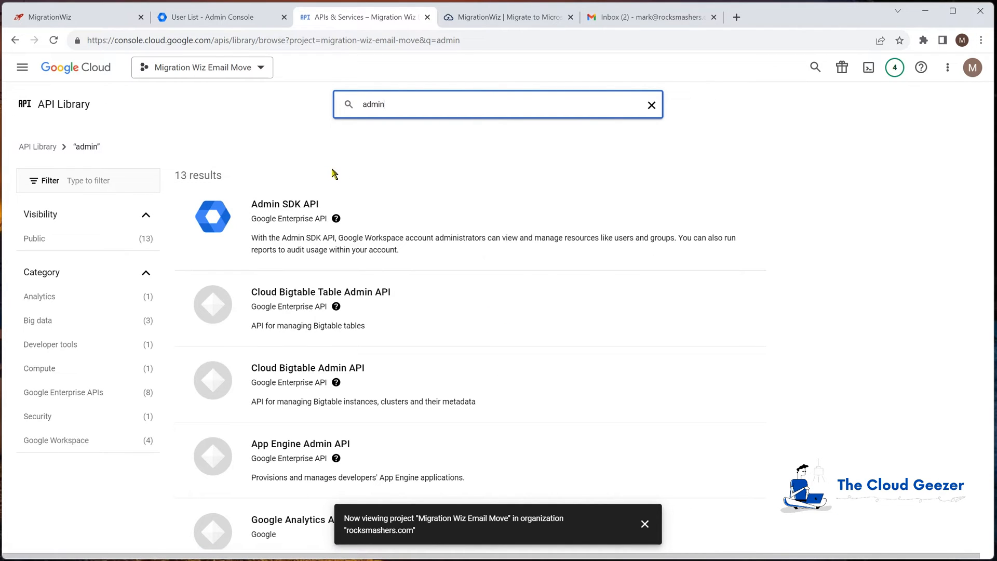
pyautogui.click(288, 220)
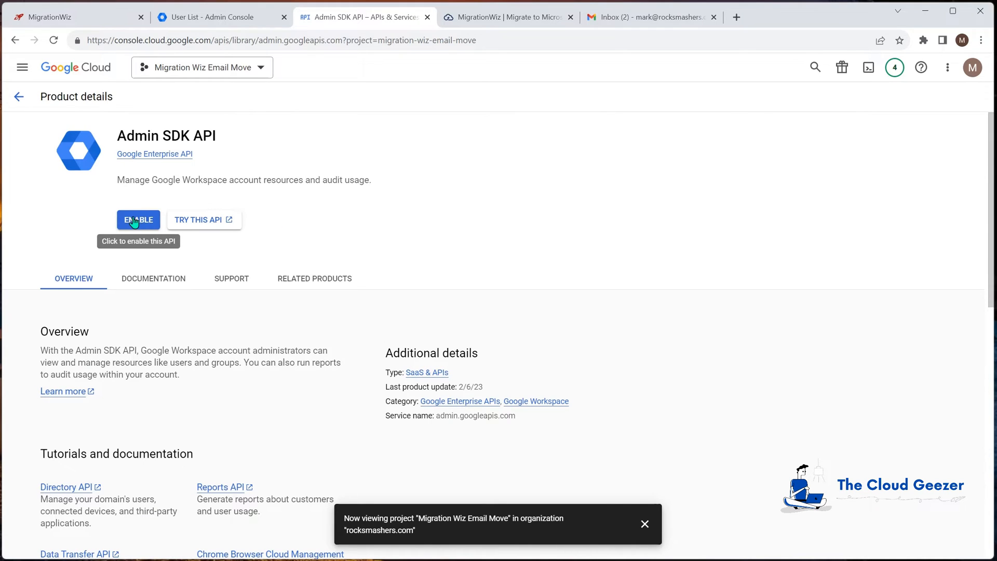
pyautogui.click(135, 221)
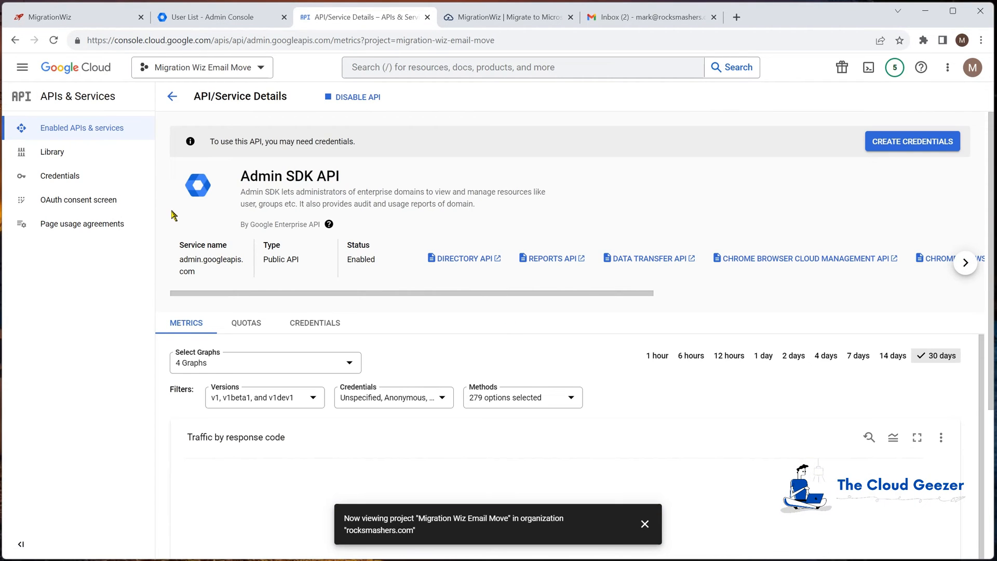
# - In the project's IAM & Admin service accounts, create a service account named MigrationWizEmailMove
pyautogui.click(97, 160)
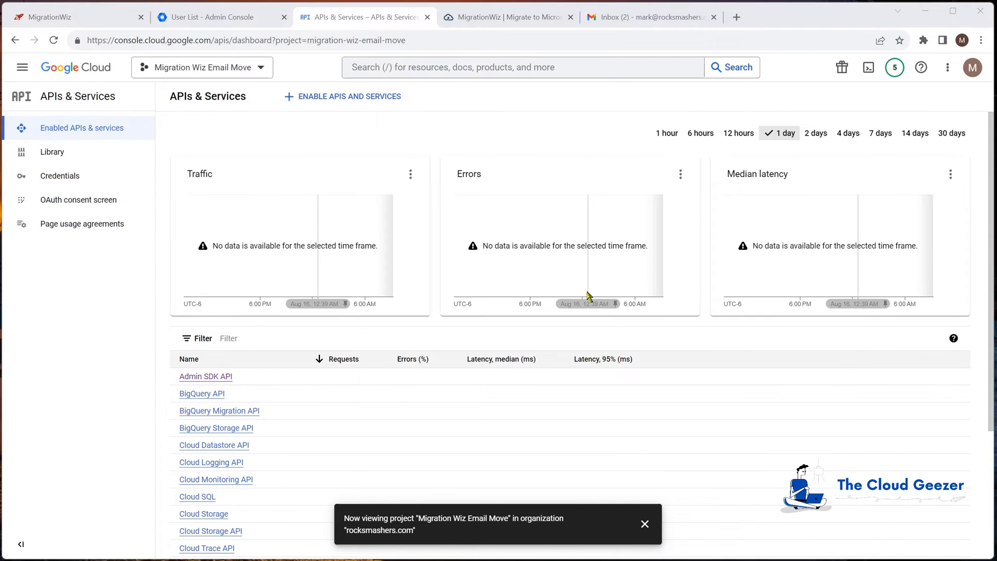
pyautogui.click(22, 67)
pyautogui.moveTo(67, 250)
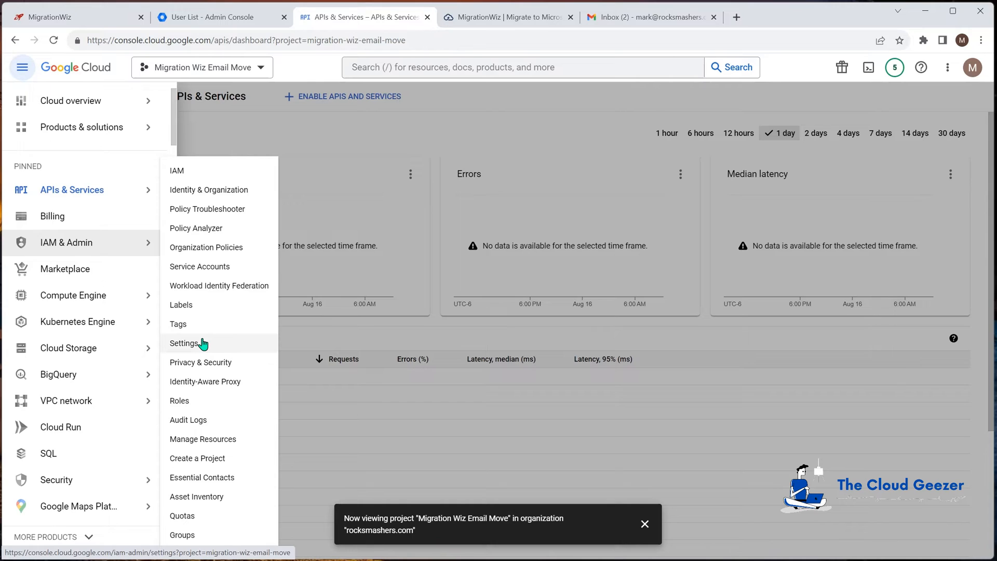
pyautogui.click(200, 267)
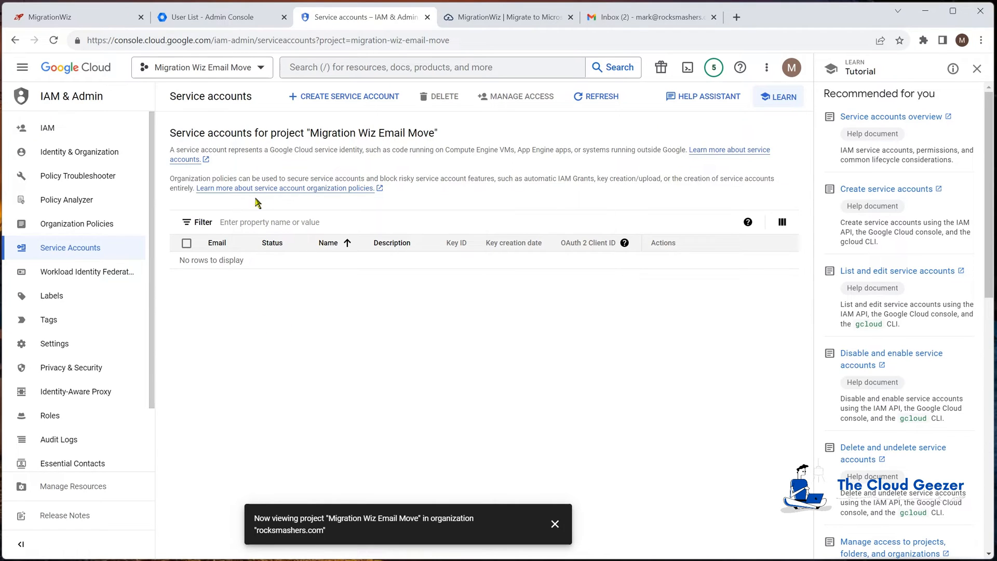
pyautogui.click(336, 96)
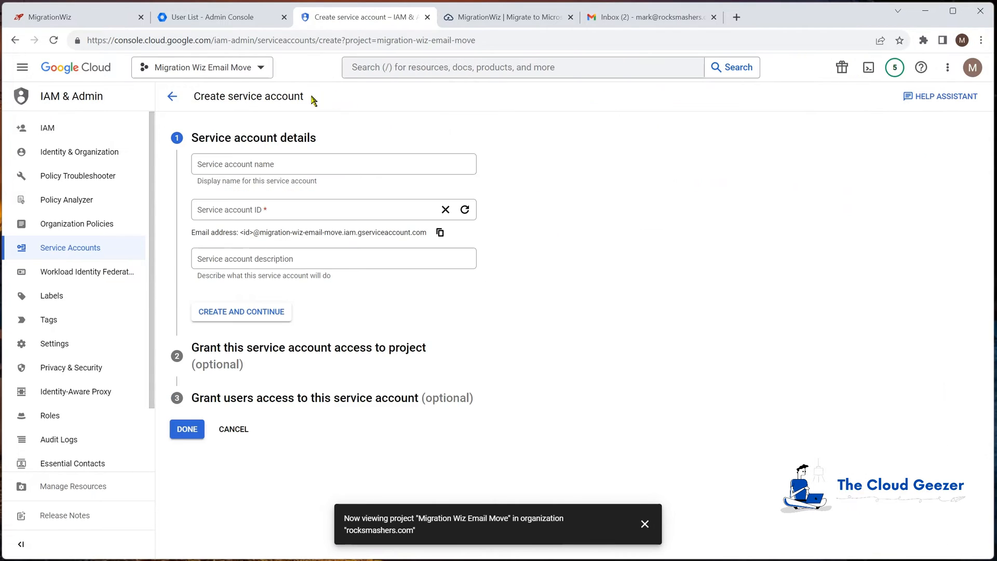
pyautogui.click(242, 166)
pyautogui.write('MigrationWiz')
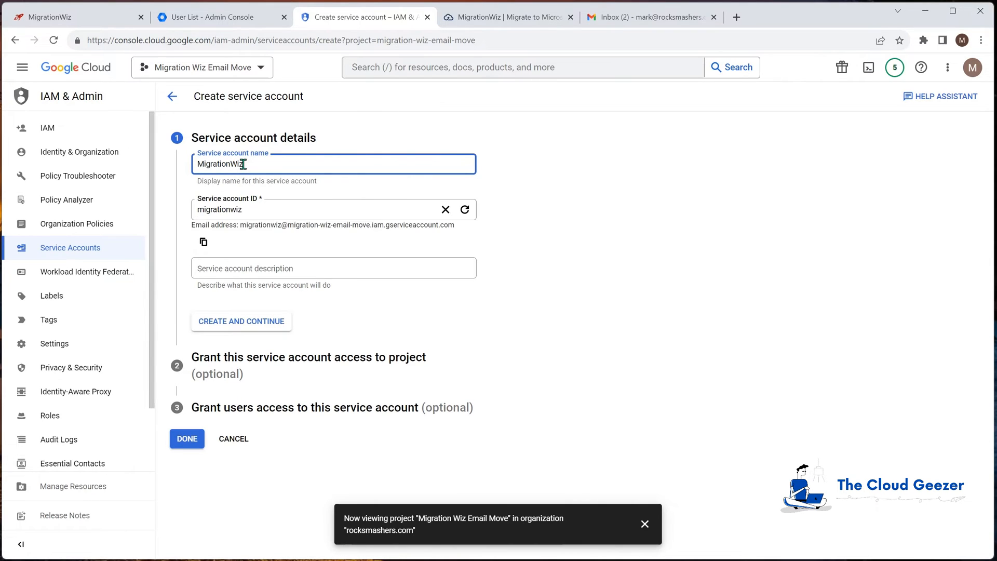
pyautogui.write('EmailMove')
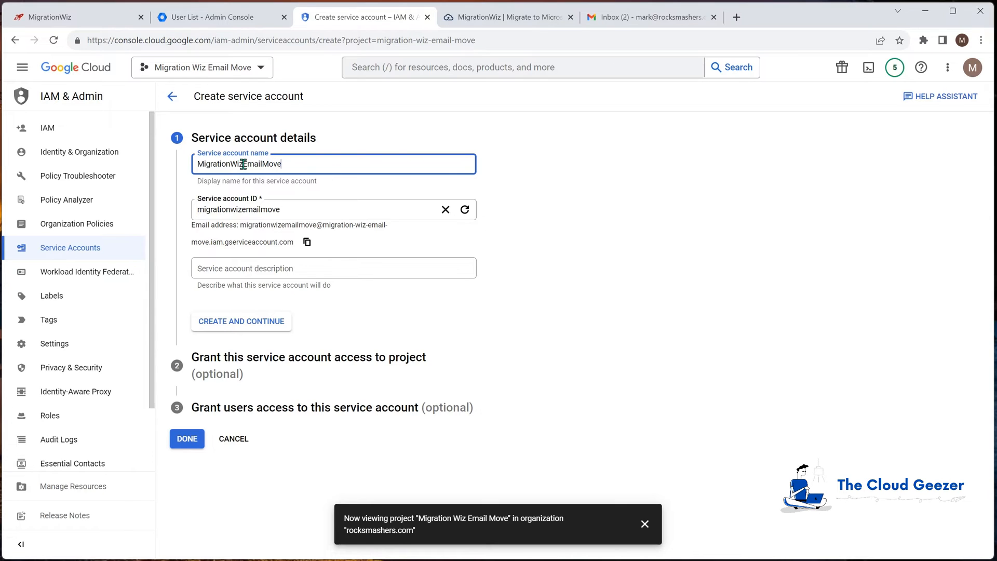
pyautogui.click(261, 321)
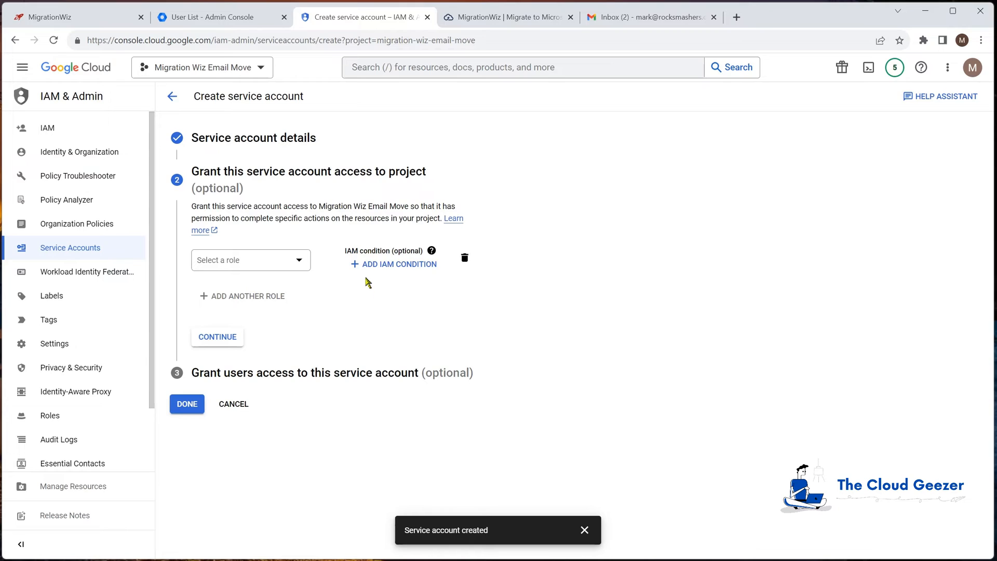
# - Grant the new service account the Owner role on the project and finish its setup without granting users access
pyautogui.click(299, 261)
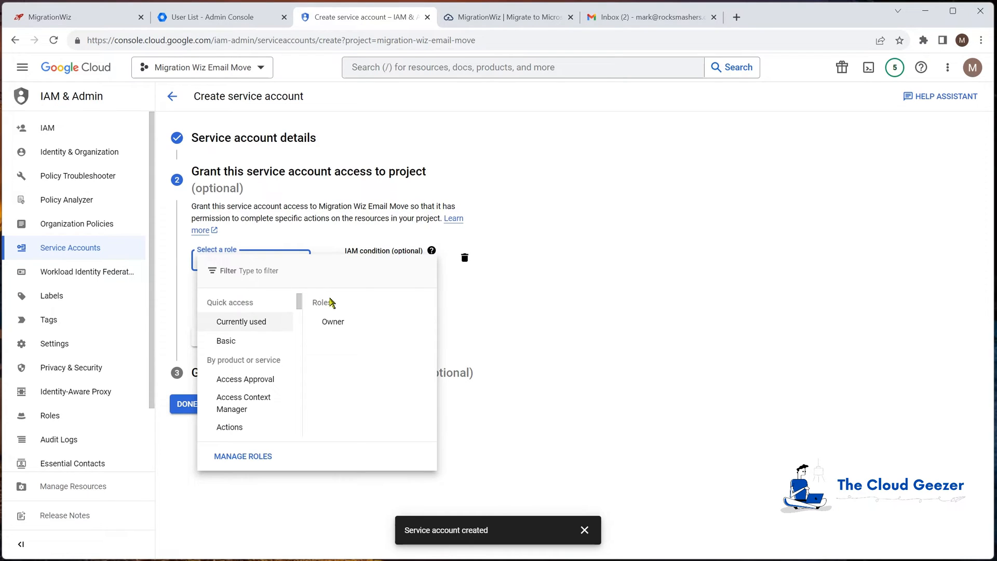
pyautogui.click(334, 322)
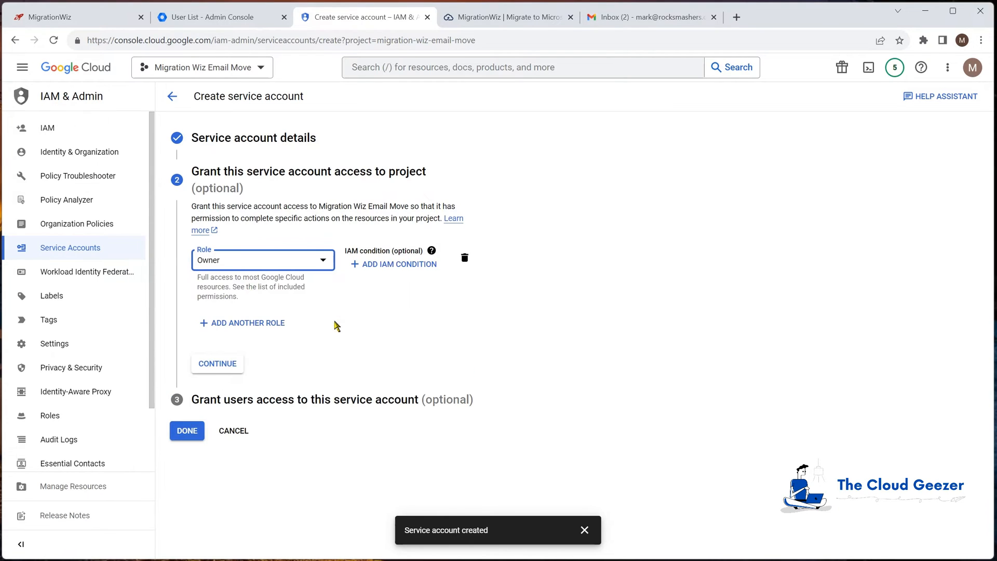
pyautogui.click(218, 363)
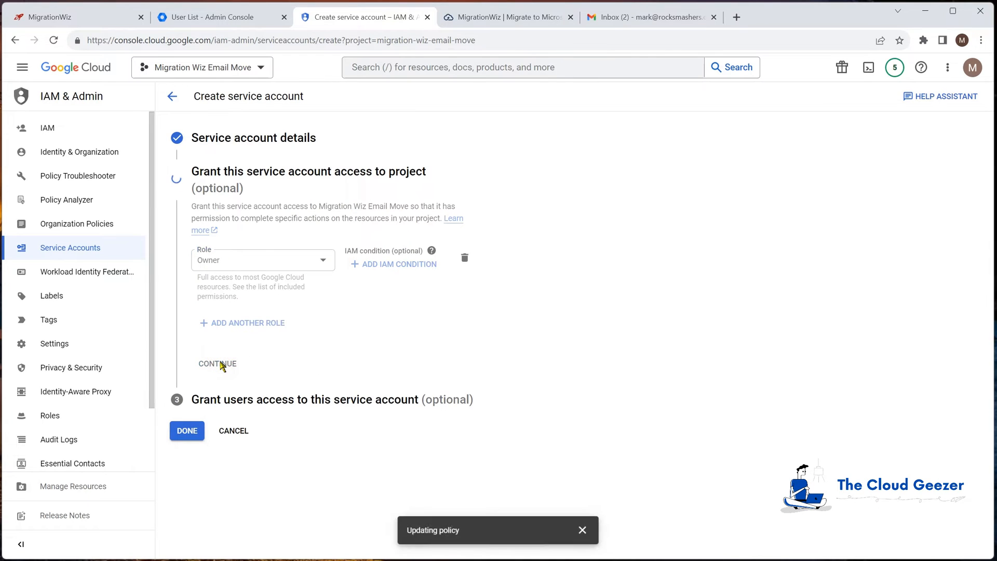
pyautogui.click(188, 384)
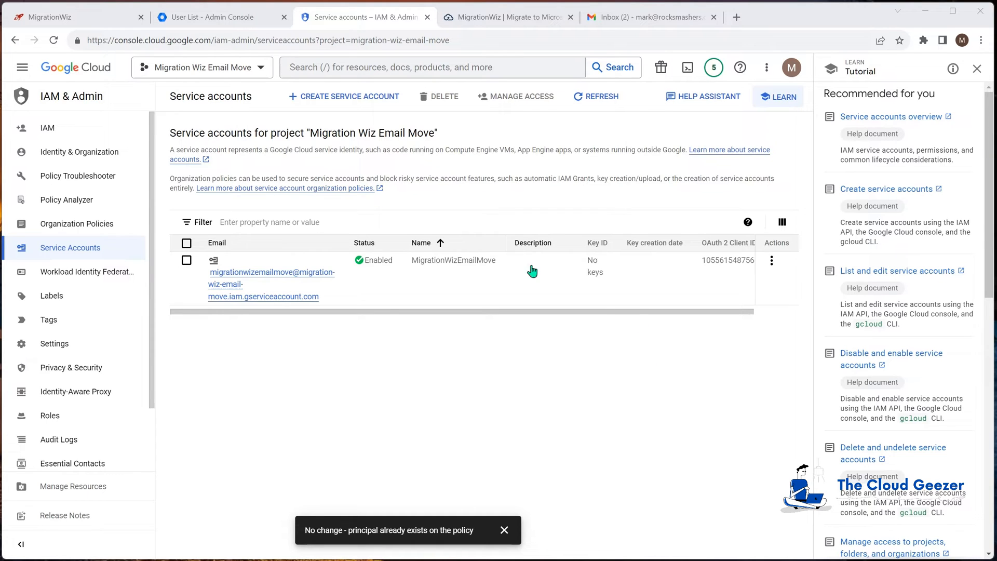
# - Create and download a new JSON private key for the MigrationWizEmailMove service account, and dismiss the save confirmation
pyautogui.click(261, 274)
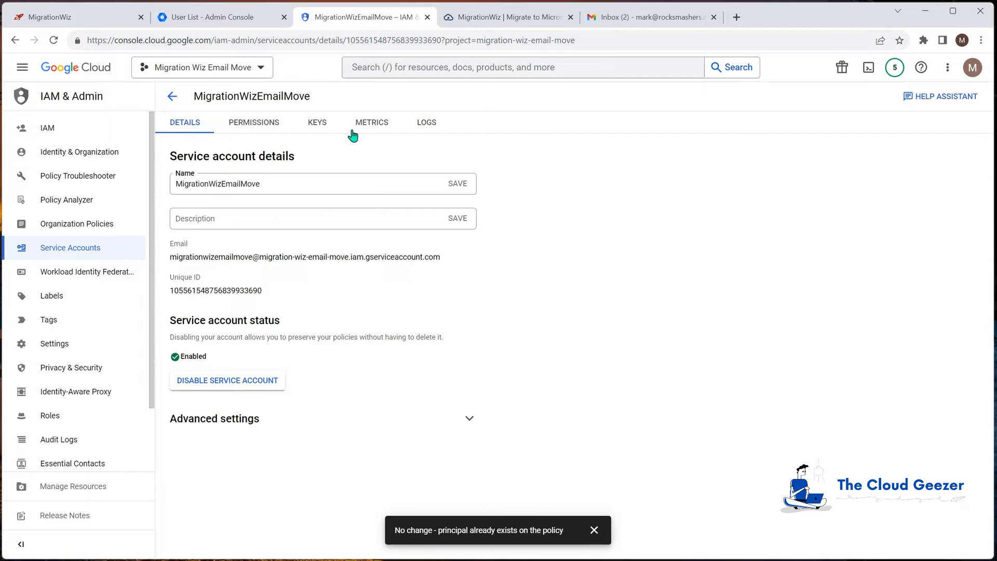
pyautogui.click(317, 124)
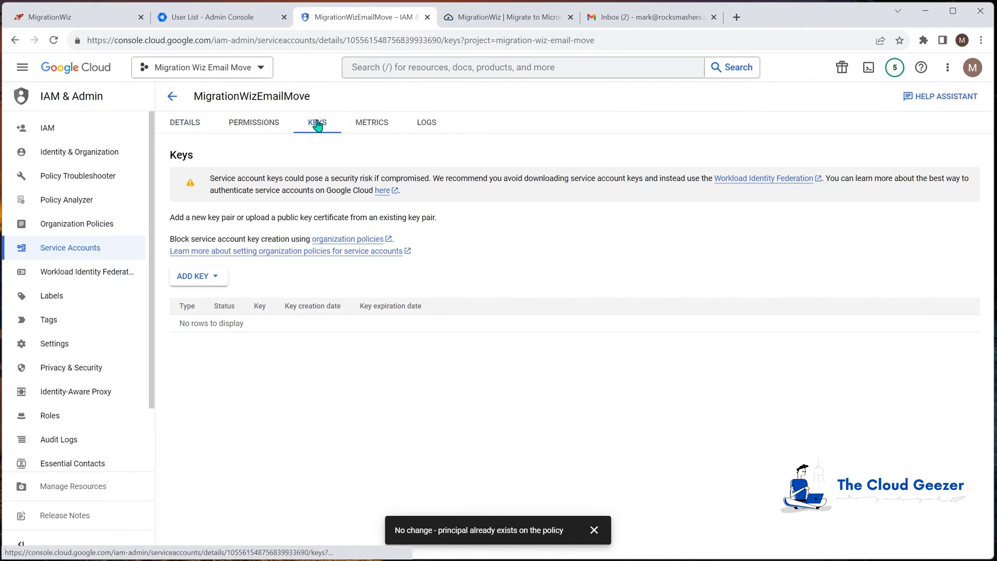
pyautogui.click(201, 277)
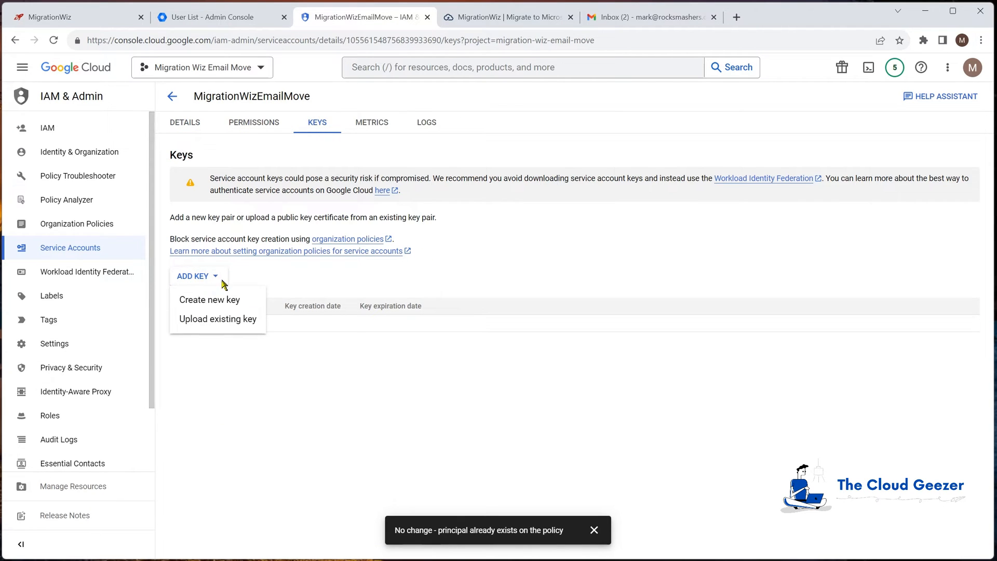
pyautogui.click(216, 301)
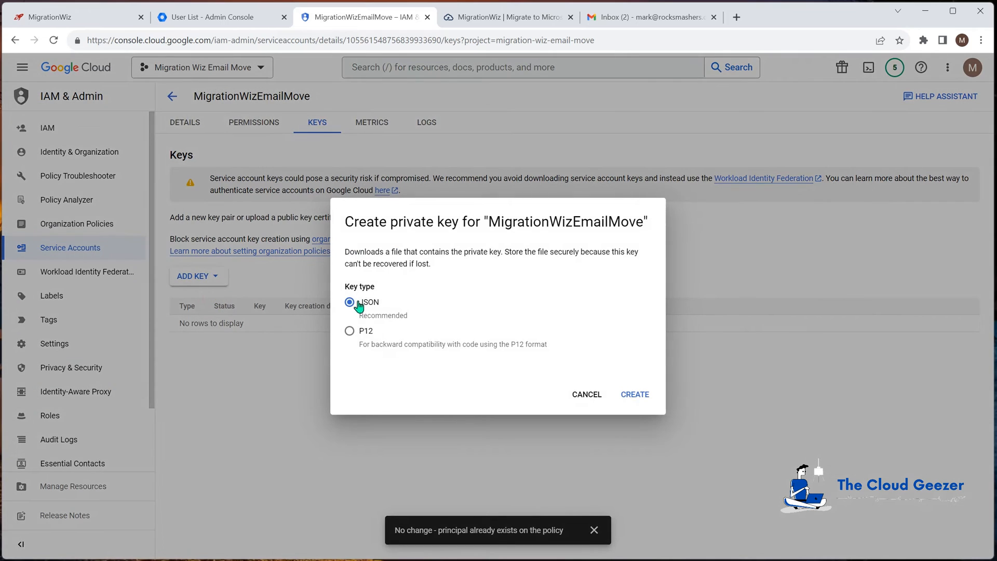
pyautogui.click(645, 395)
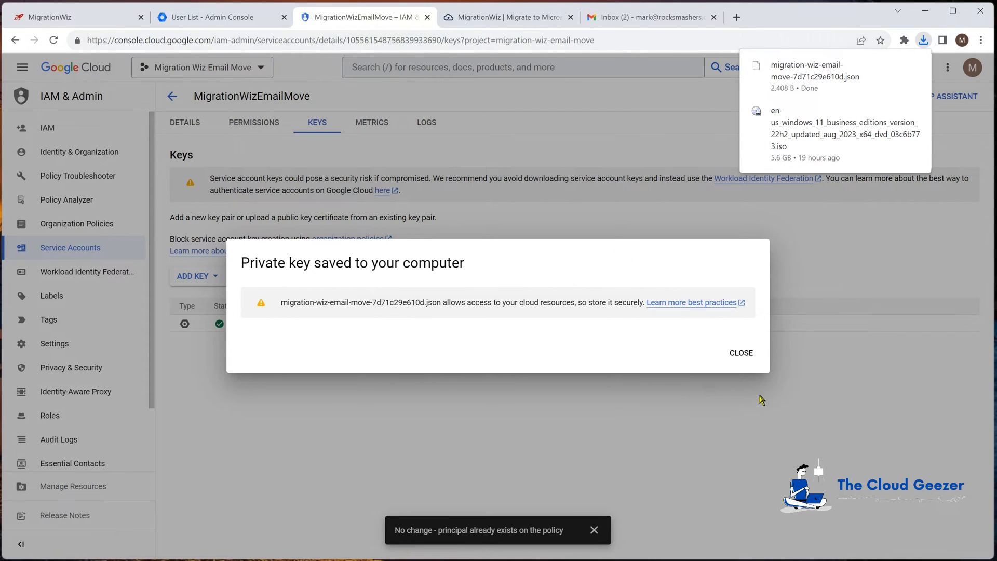
pyautogui.click(742, 354)
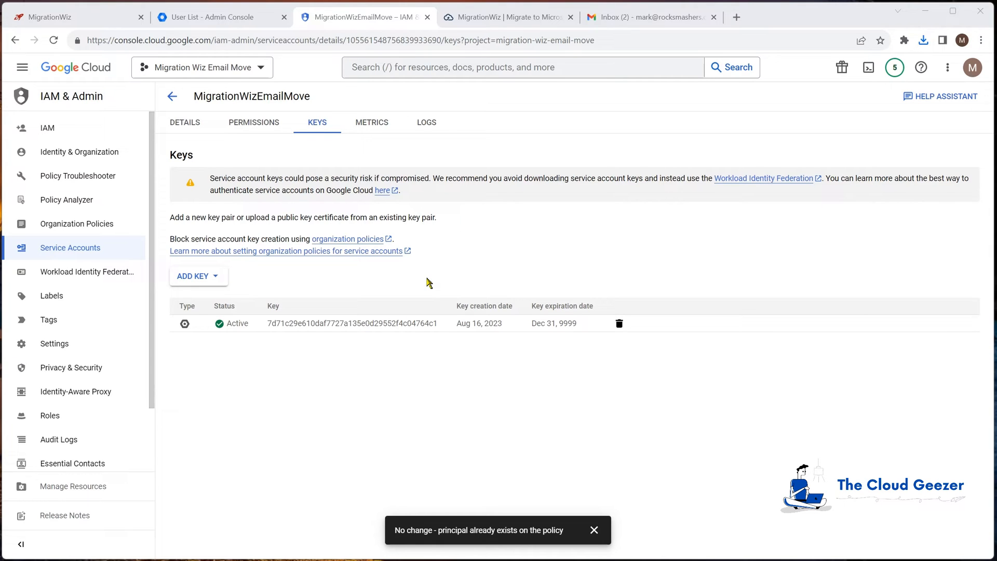
# - Switch to the Google Admin console, go to domain-wide delegation in the security API controls, and start adding a new API client
pyautogui.click(227, 19)
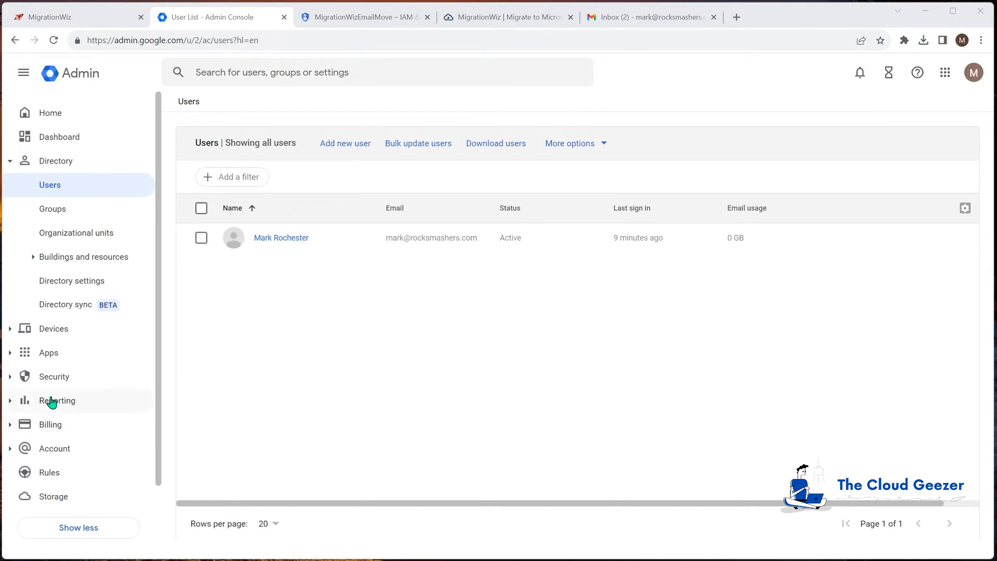
pyautogui.click(9, 379)
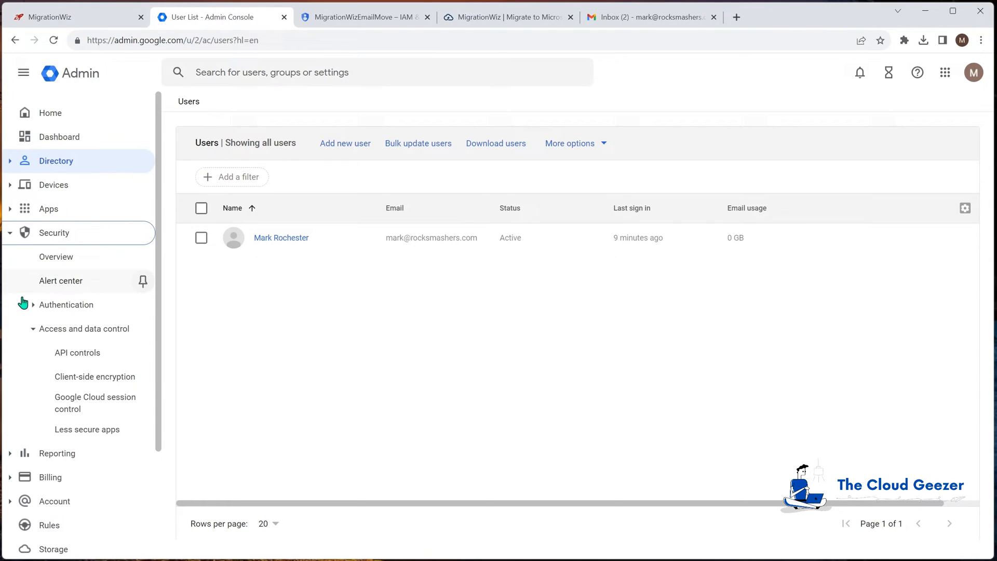
pyautogui.click(82, 353)
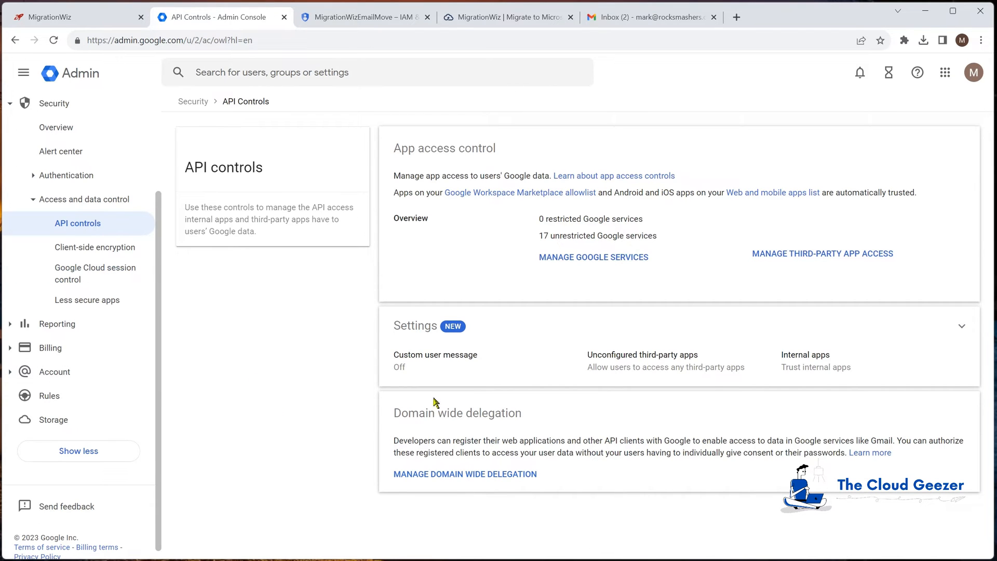
pyautogui.click(476, 478)
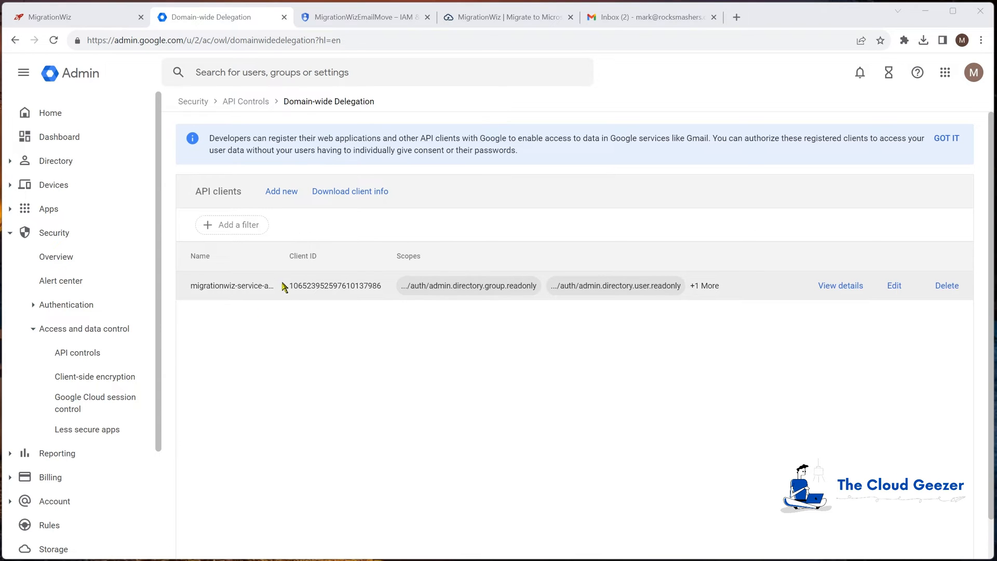
pyautogui.click(285, 193)
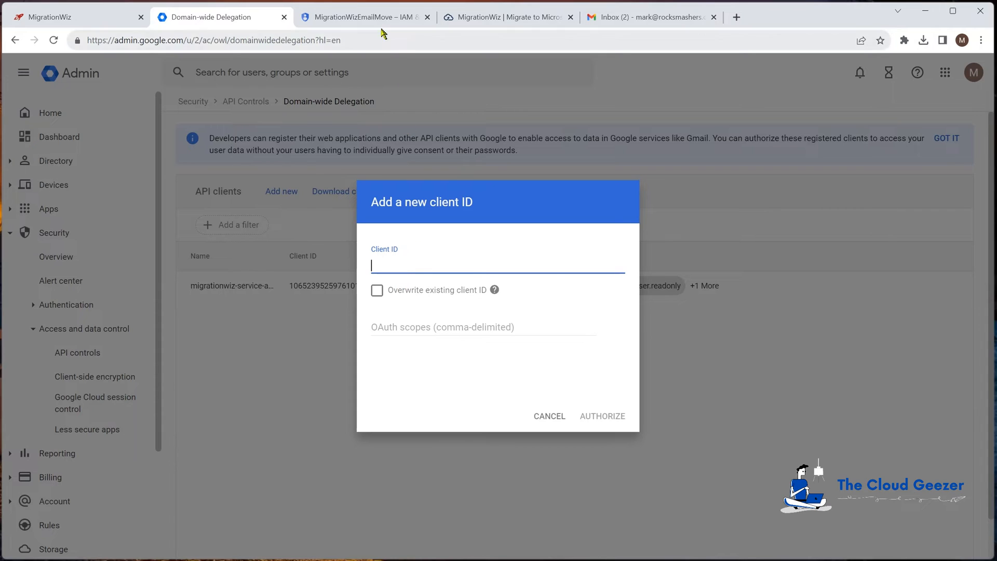
# - Copy the MigrationWizEmailMove service account's OAuth 2 client ID from Google Cloud and paste it as the new API client's Client ID
pyautogui.click(382, 17)
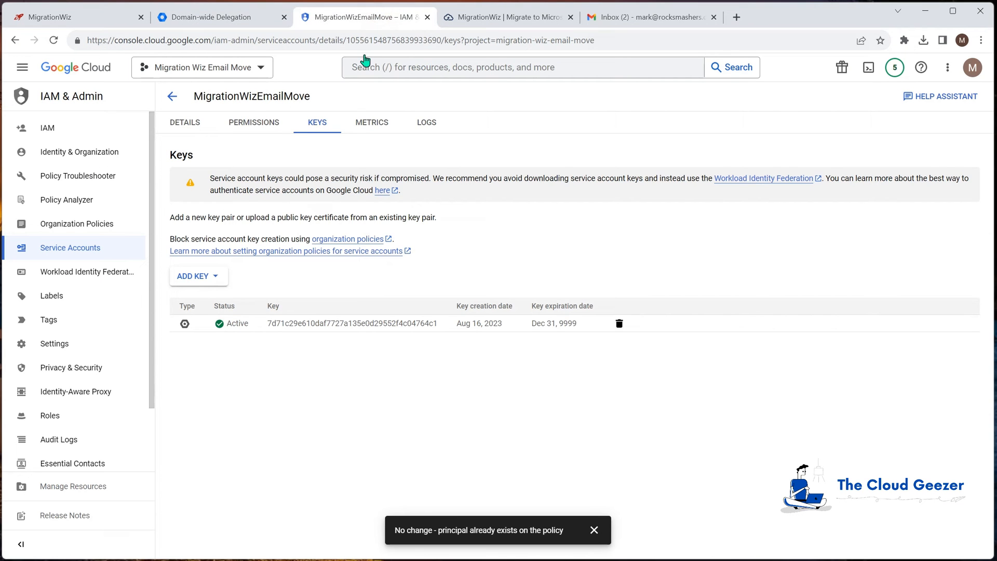
pyautogui.click(186, 123)
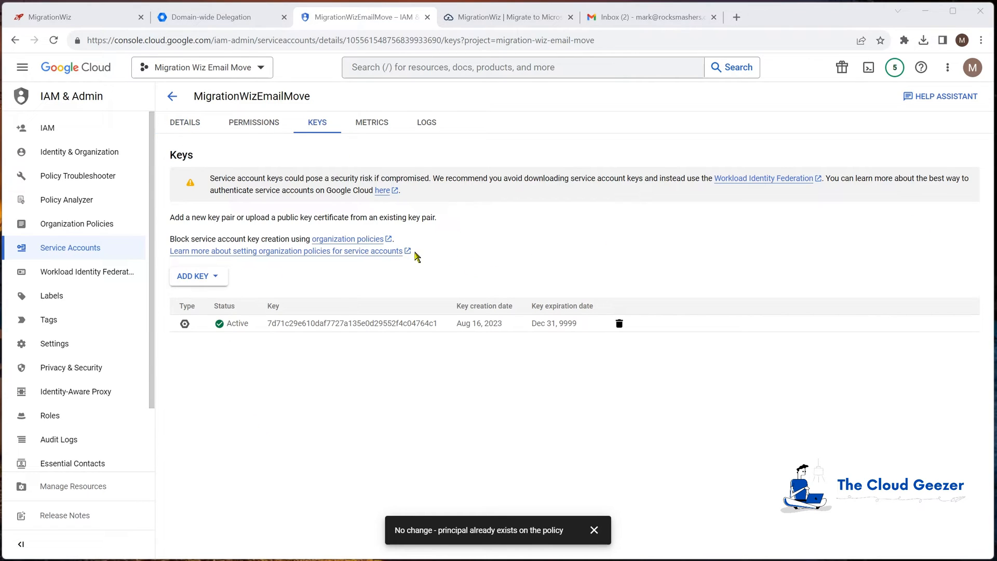
pyautogui.click(58, 250)
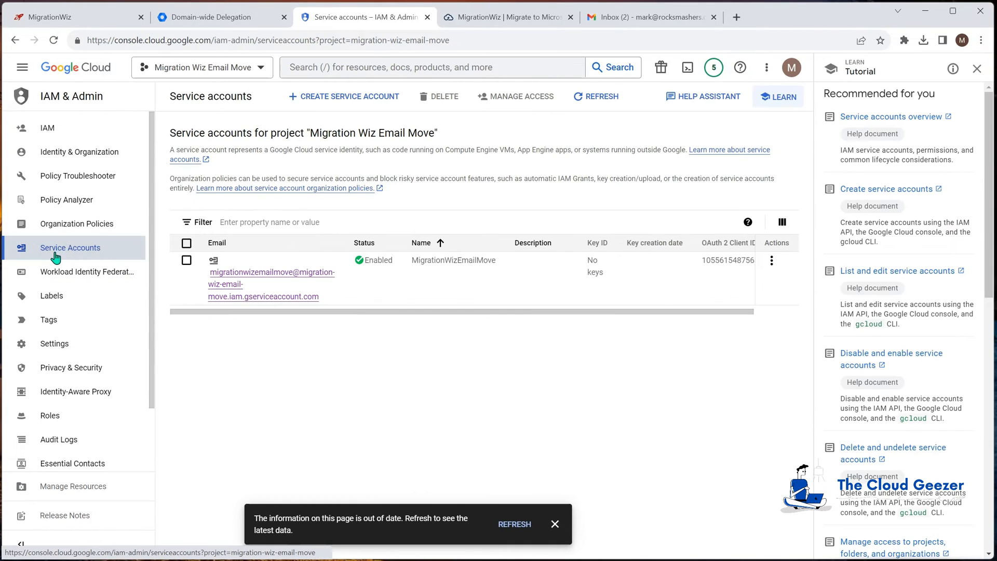
pyautogui.moveTo(728, 259)
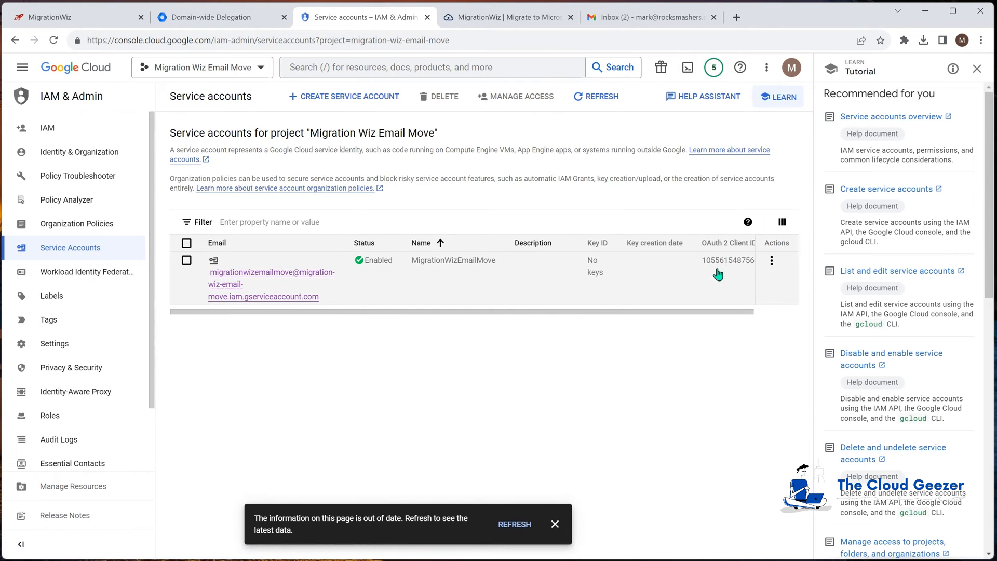
pyautogui.moveTo(710, 312); pyautogui.dragTo(756, 311)
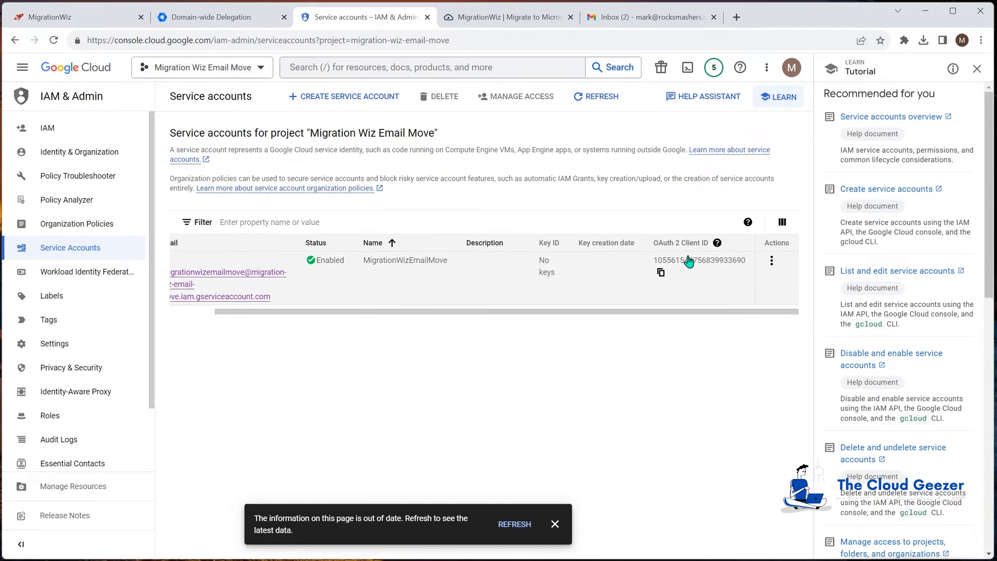
pyautogui.moveTo(689, 263)
pyautogui.click(661, 272)
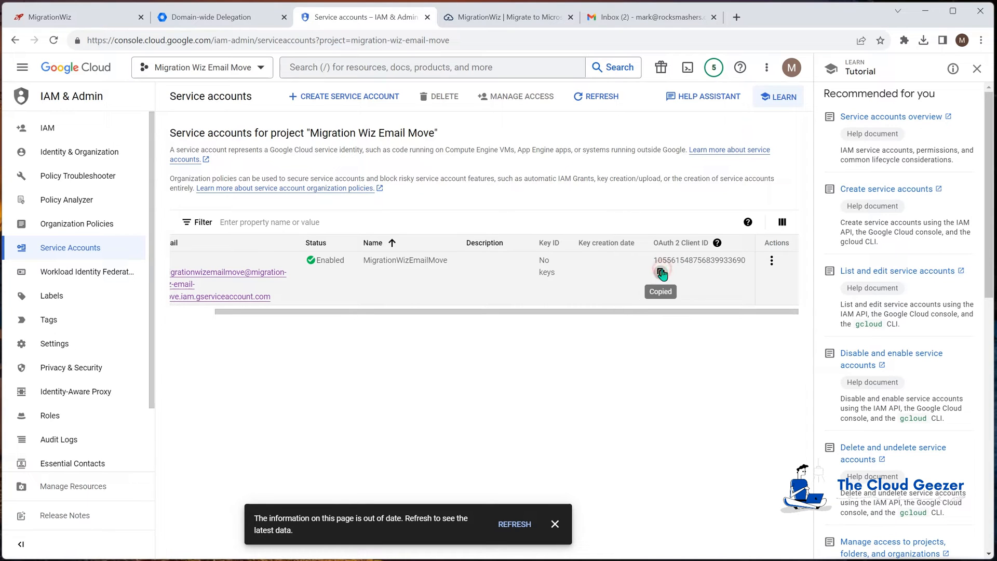
pyautogui.click(228, 18)
pyautogui.hotkey('ctrl', 'v')
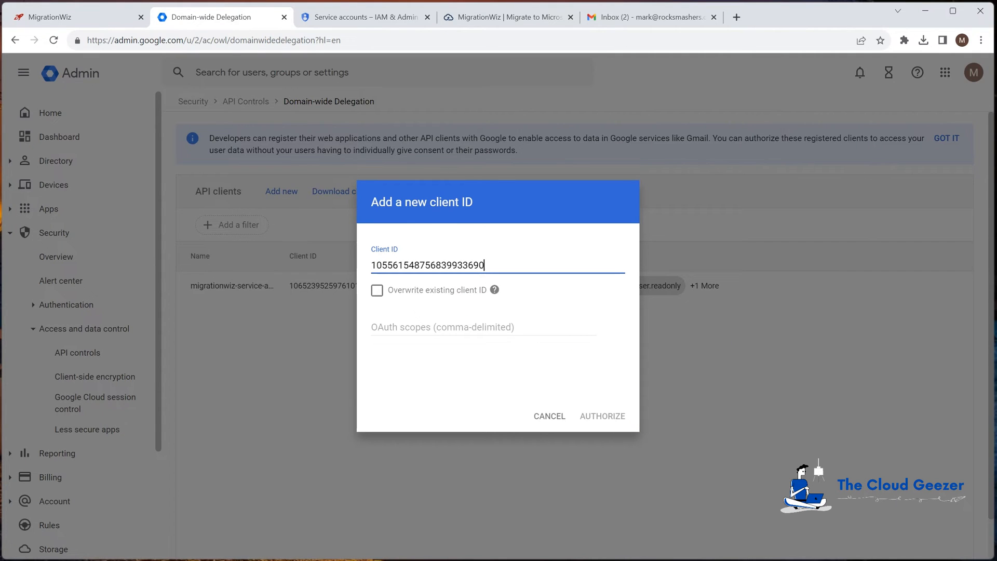
# - Authorize the new API client with the read-only G Suite source scopes copied from the BitTitan guide, and view the client's details
pyautogui.hotkey('alt', 'Tab')
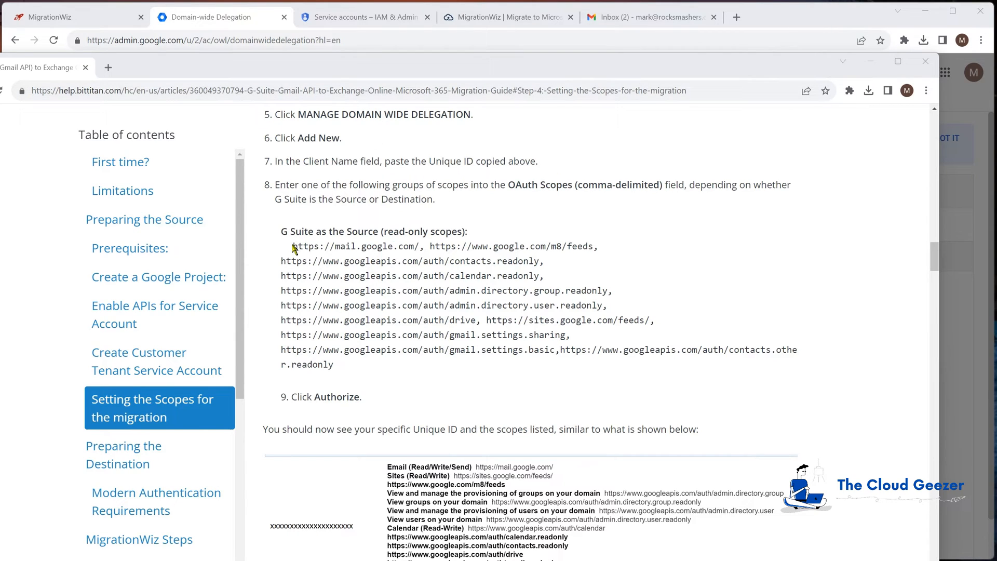
pyautogui.moveTo(292, 247); pyautogui.dragTo(336, 365)
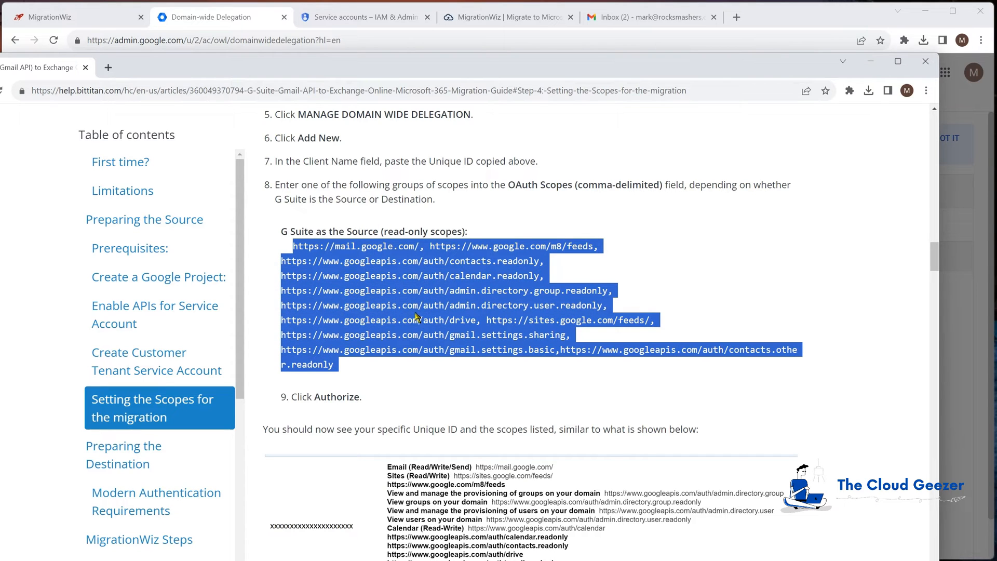
pyautogui.moveTo(662, 60); pyautogui.dragTo(2, 119)
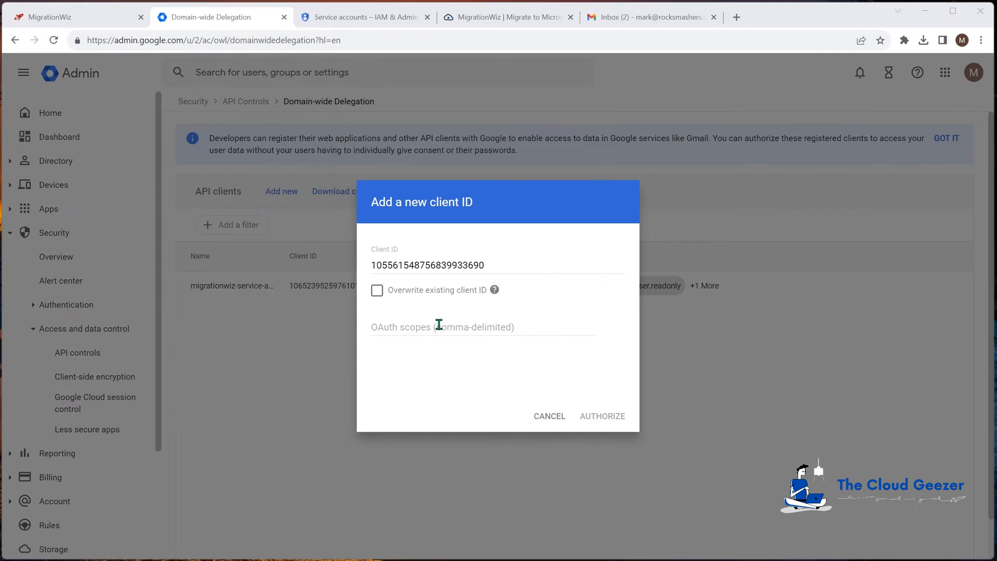
pyautogui.click(428, 326)
pyautogui.hotkey('ctrl', 'v')
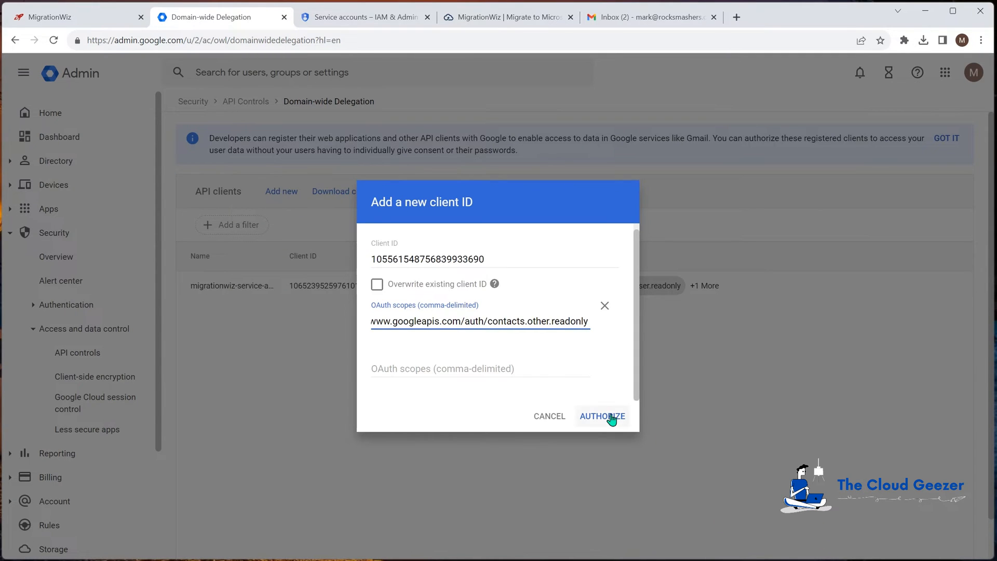
pyautogui.click(601, 416)
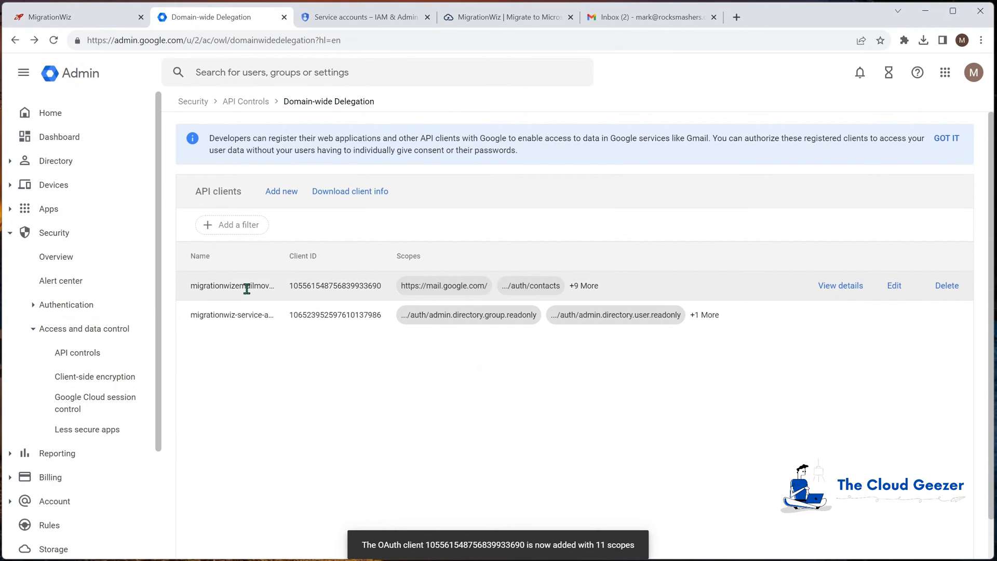
pyautogui.click(842, 287)
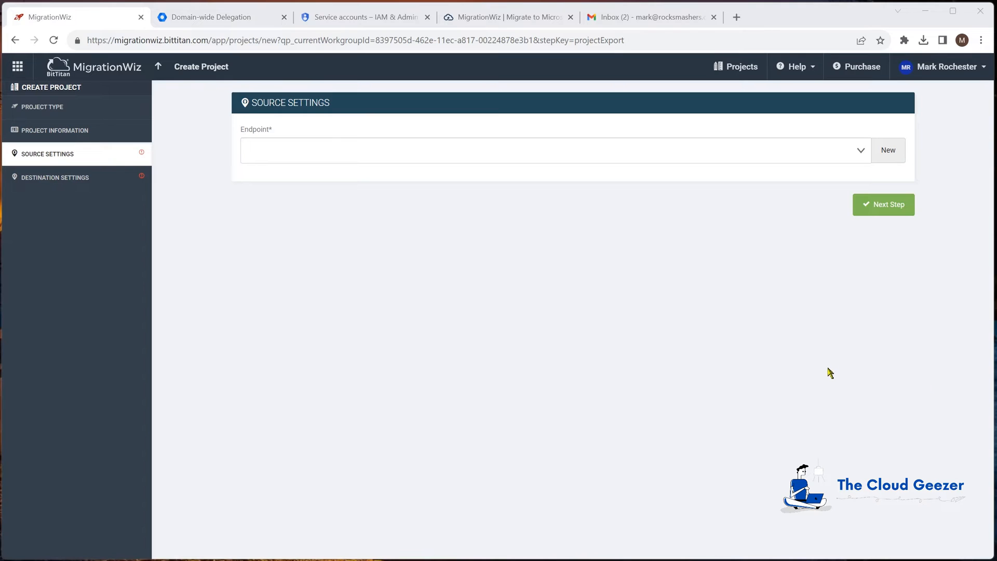
# - In MigrationWiz, add a G Suite (Gmail API) source endpoint named Rocksmashers Google Source with the JSON key file and super administrator username, and continue to destination settings
pyautogui.click(889, 151)
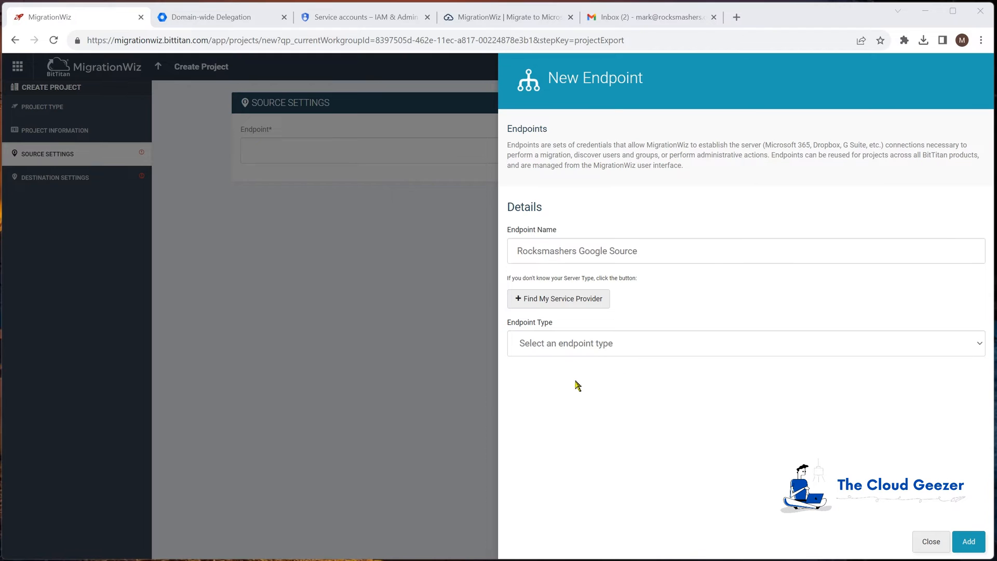
pyautogui.click(568, 346)
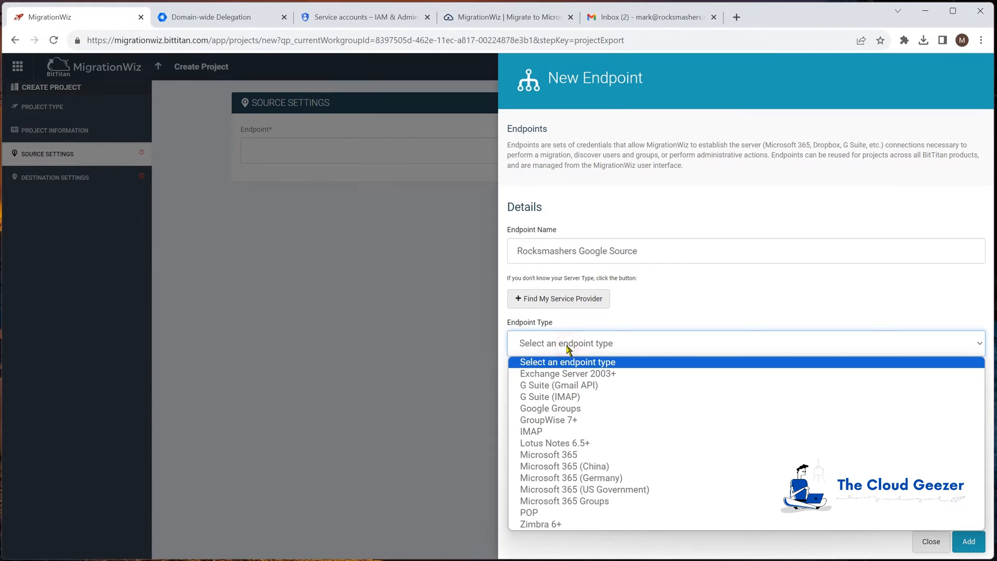
pyautogui.click(581, 387)
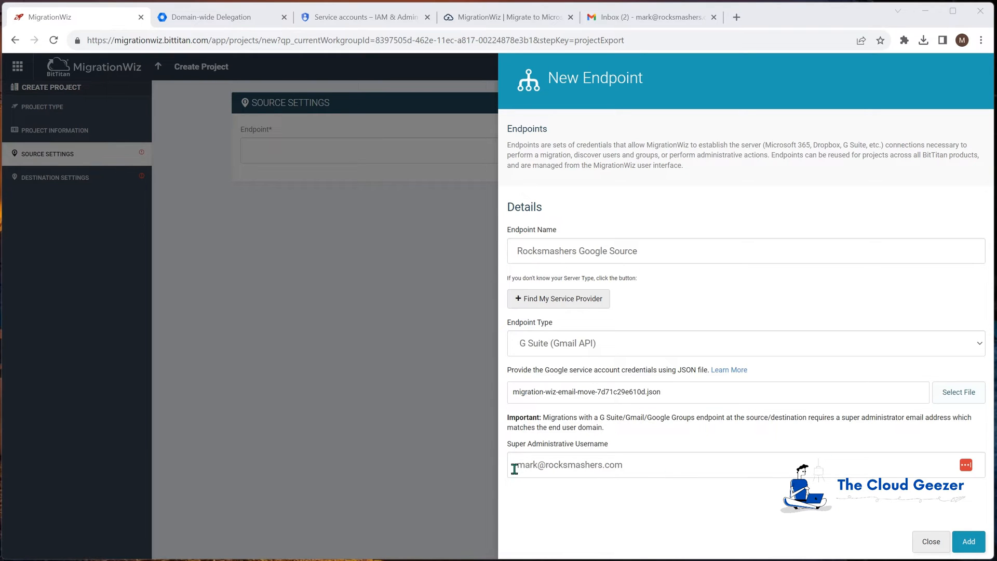
pyautogui.click(969, 544)
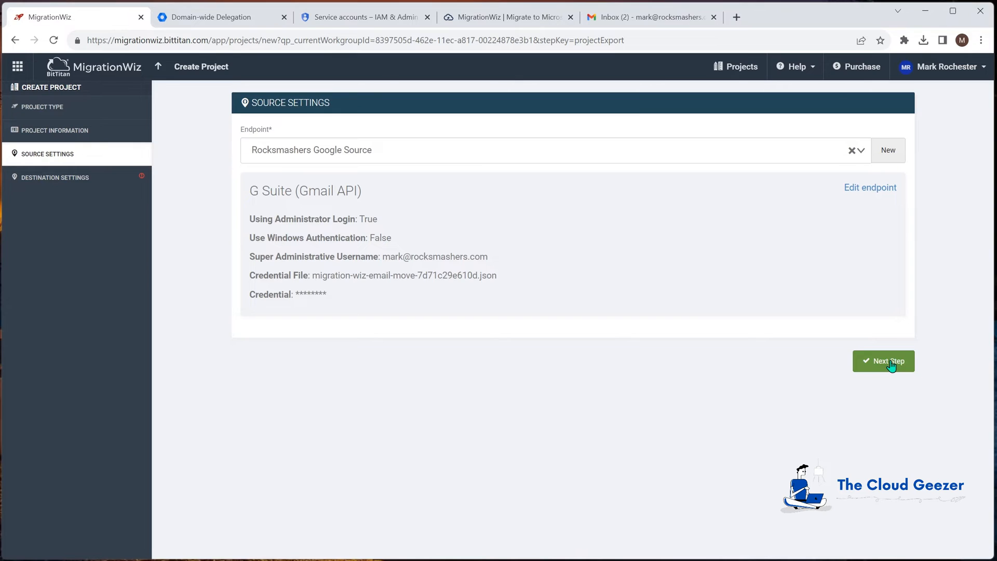
pyautogui.click(890, 363)
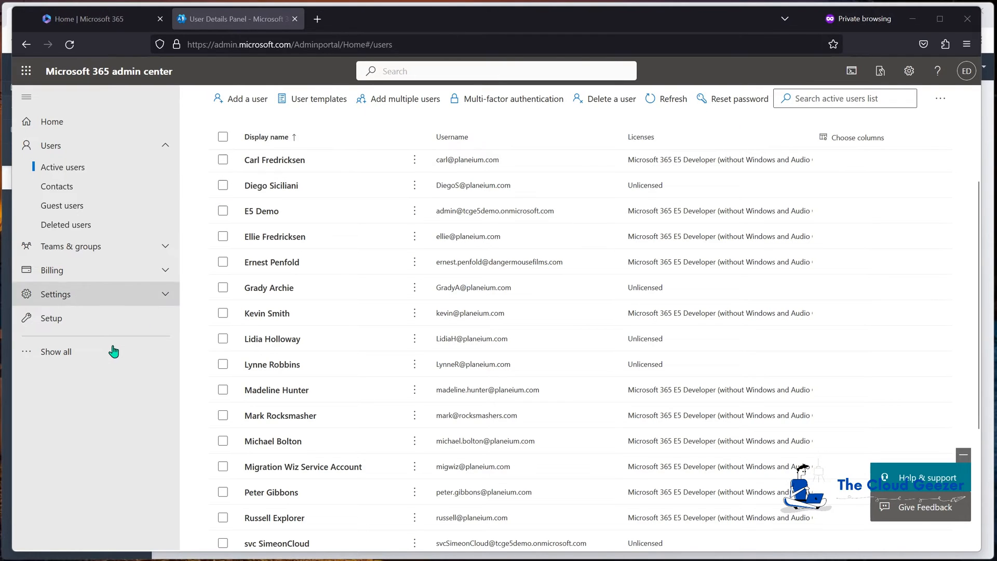
# - From the Microsoft 365 admin center, open the Identity (Entra) admin center and go to its app registrations
pyautogui.click(83, 352)
pyautogui.scroll(-3, 72, 411)
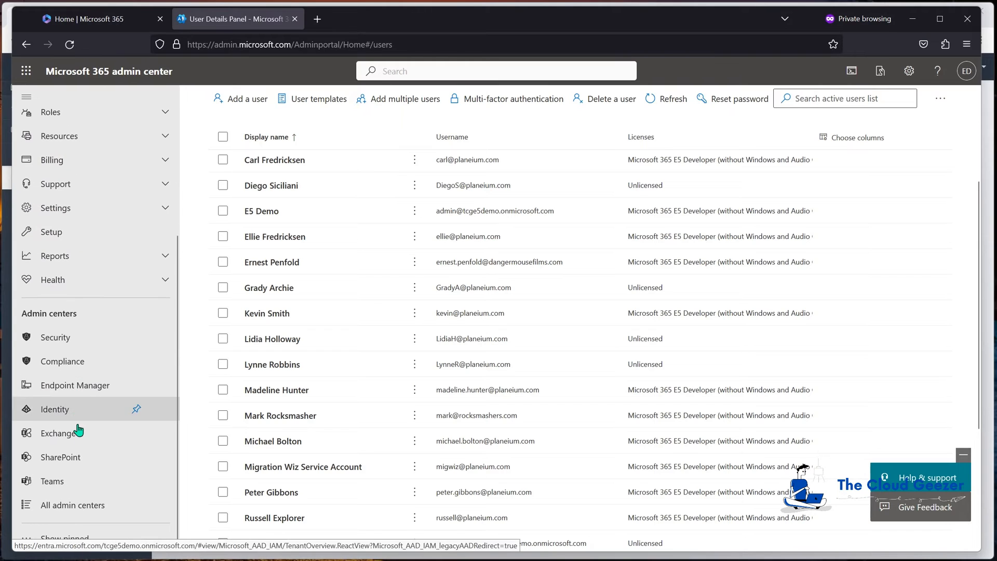
pyautogui.click(62, 410)
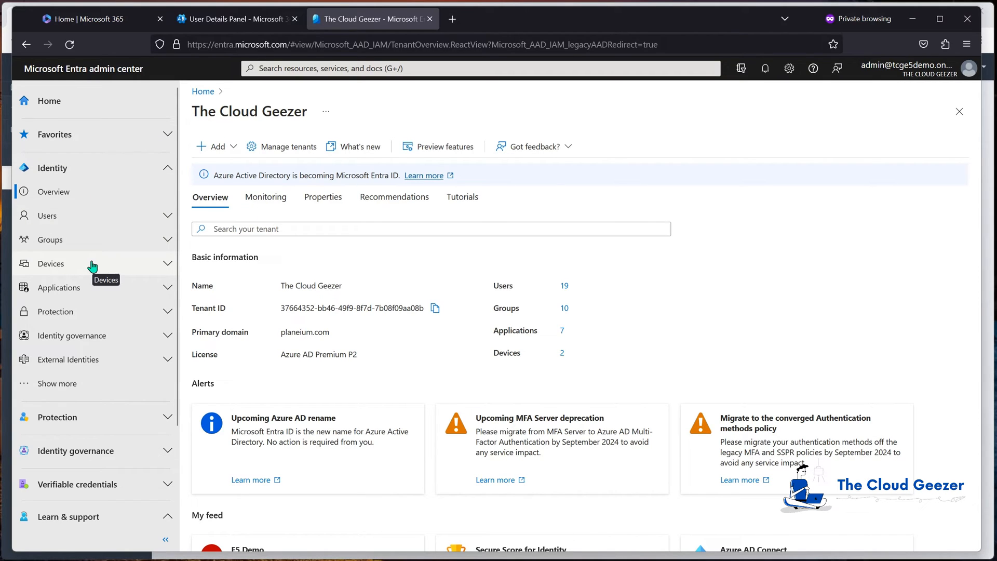
pyautogui.click(74, 289)
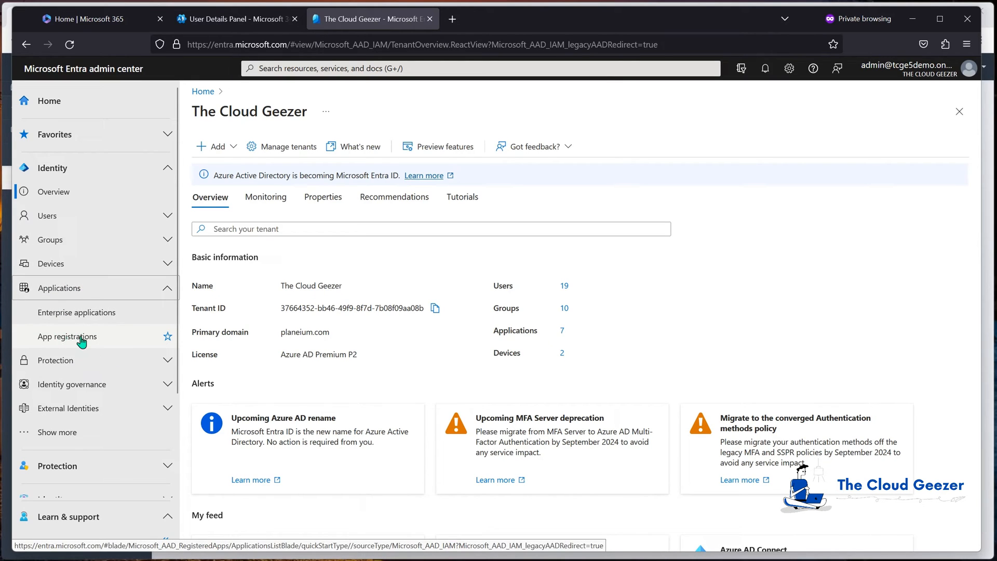
pyautogui.click(81, 339)
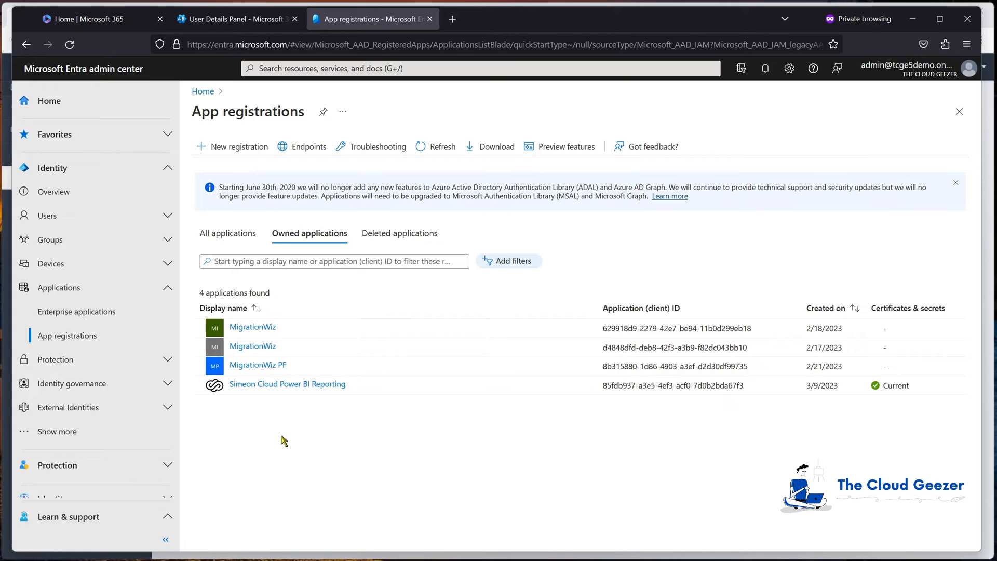
# - Register a multitenant application named MigrationWiz Email Move with the Public client/native redirect URI urn:ietf:wg:oauth:2.0:oob, checking the setup against the BitTitan guide
pyautogui.click(228, 147)
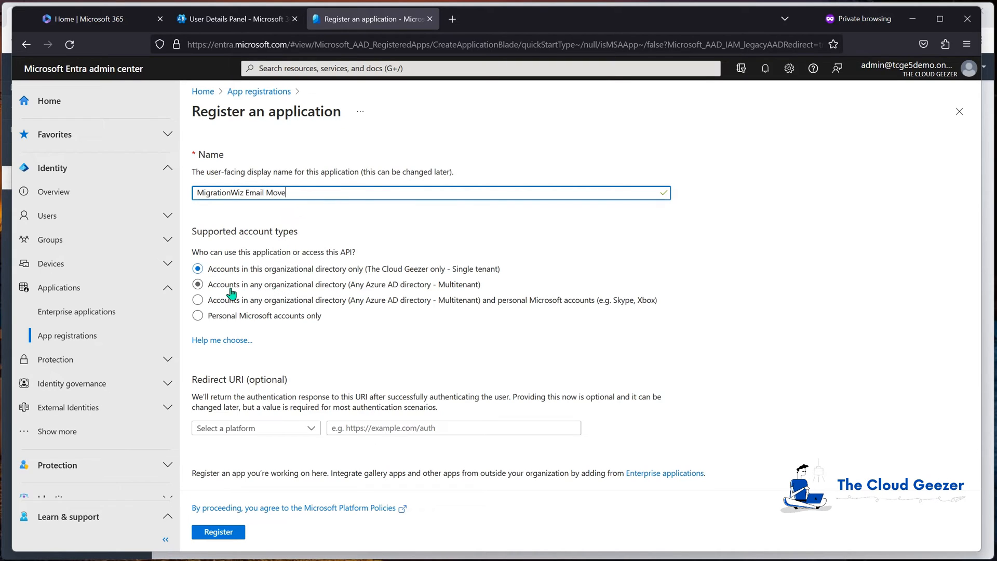
pyautogui.click(197, 287)
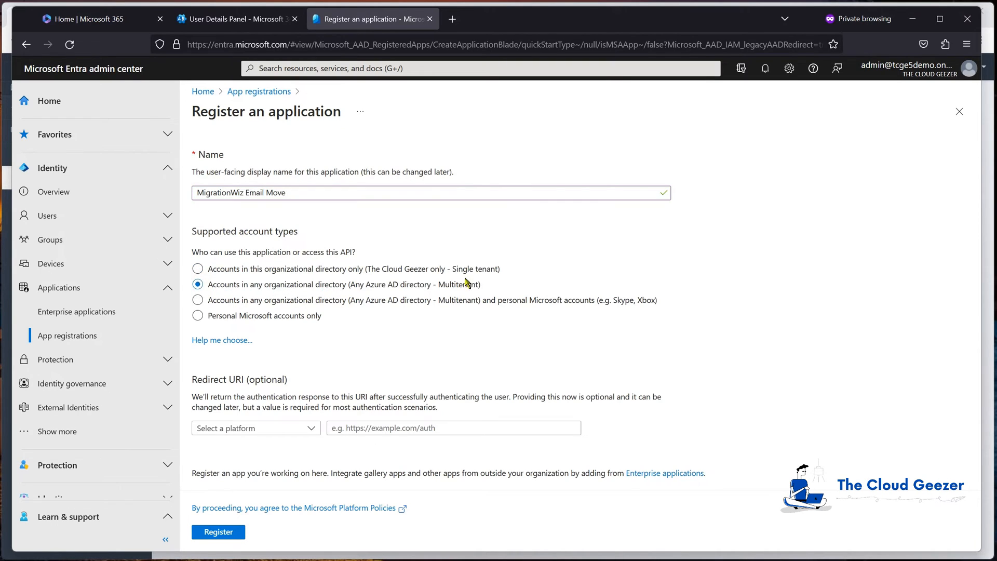
pyautogui.click(282, 428)
pyautogui.click(233, 446)
pyautogui.click(396, 428)
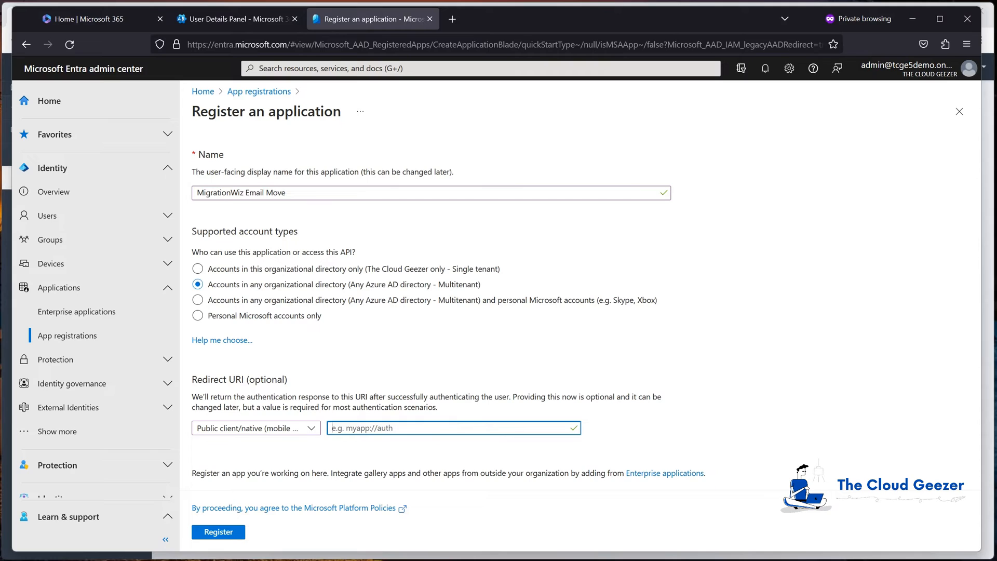
pyautogui.write('urn:ietf:wg:oauth:2.0:oob')
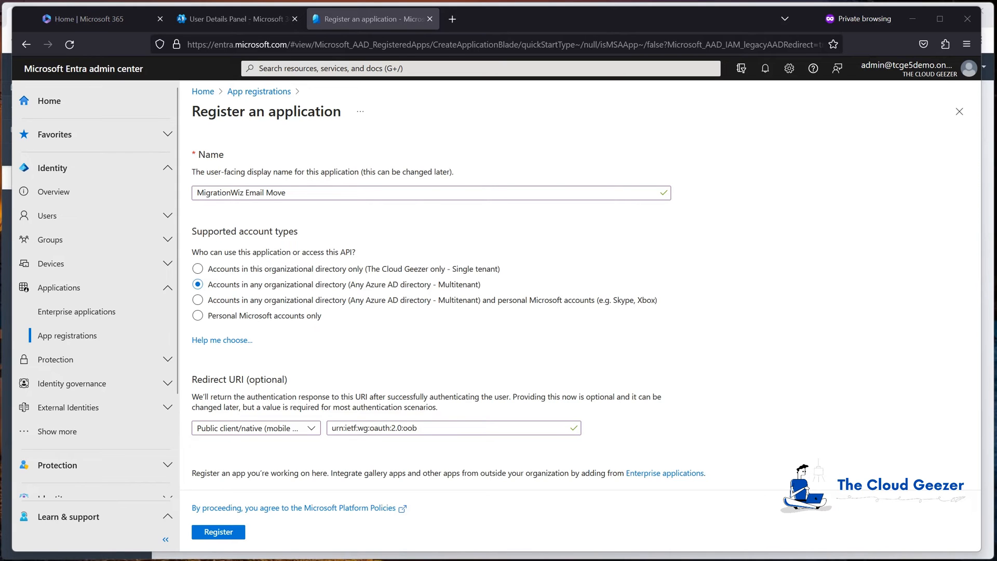
pyautogui.moveTo(0, 168); pyautogui.dragTo(557, 40)
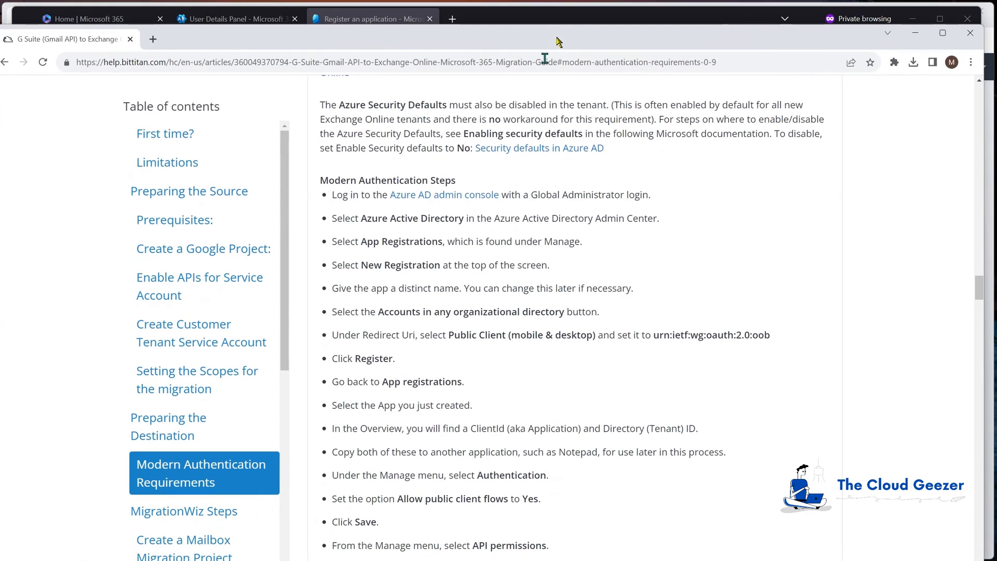
pyautogui.scroll(-1, 460, 218)
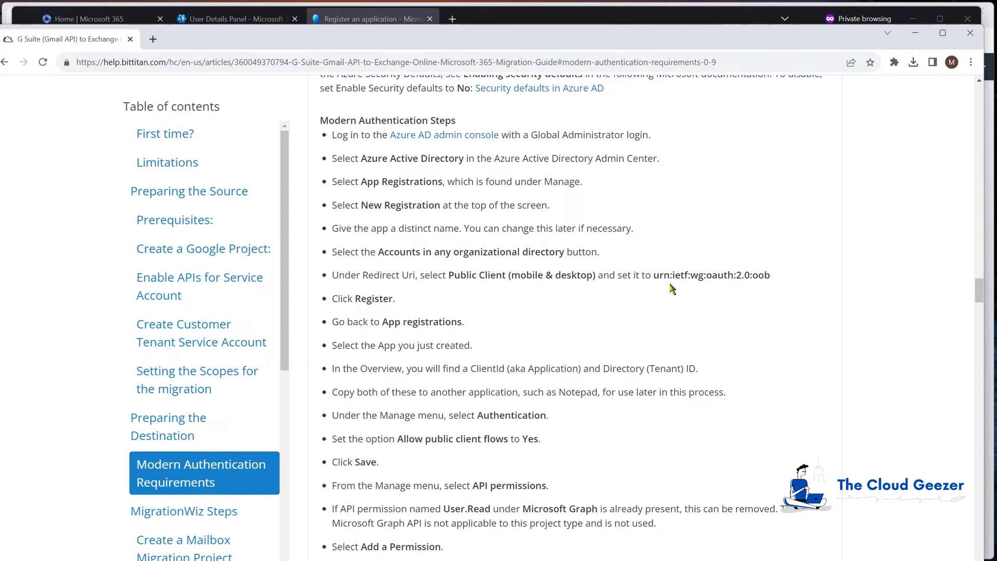
pyautogui.click(915, 38)
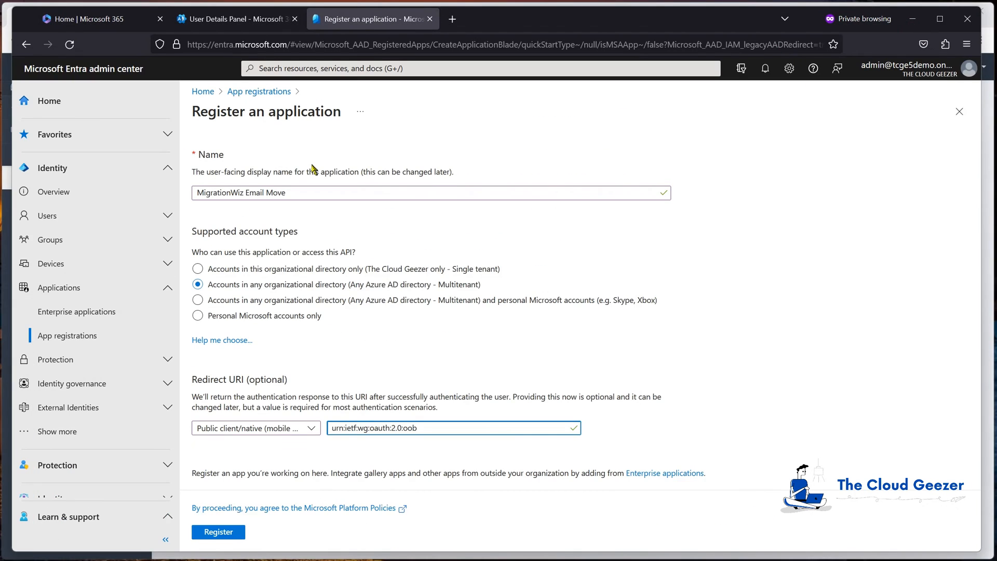
pyautogui.click(229, 534)
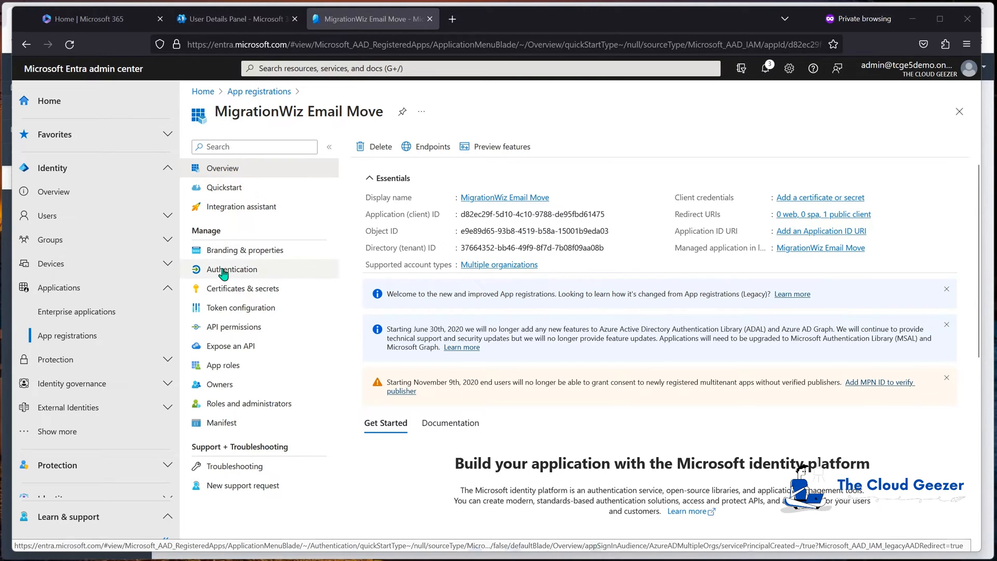
# - In the app's authentication settings, allow public client flows by setting the mobile and desktop flows to Yes, and save the change
pyautogui.click(223, 271)
pyautogui.scroll(-3, 563, 383)
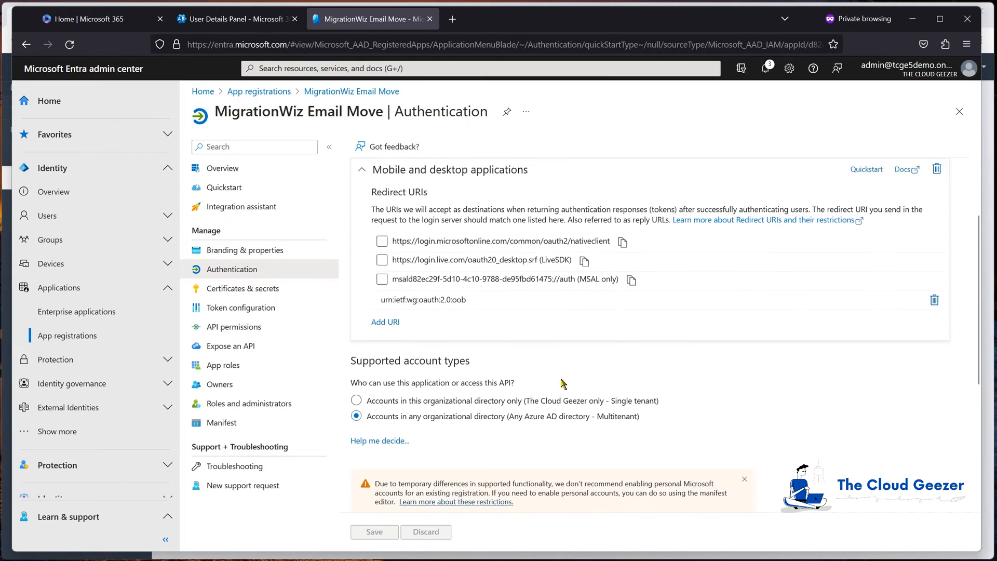
pyautogui.scroll(-3, 562, 384)
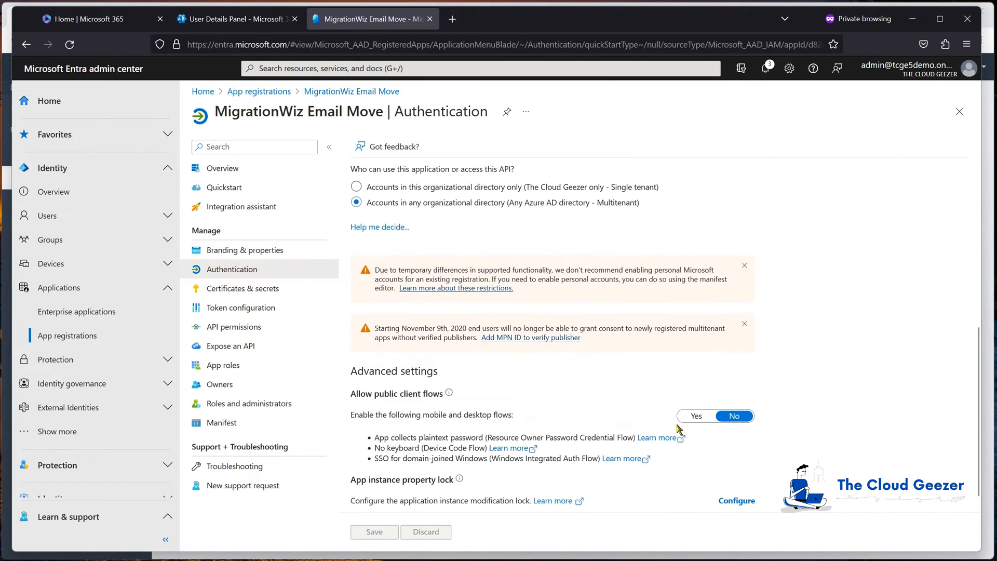
pyautogui.click(697, 417)
pyautogui.click(376, 532)
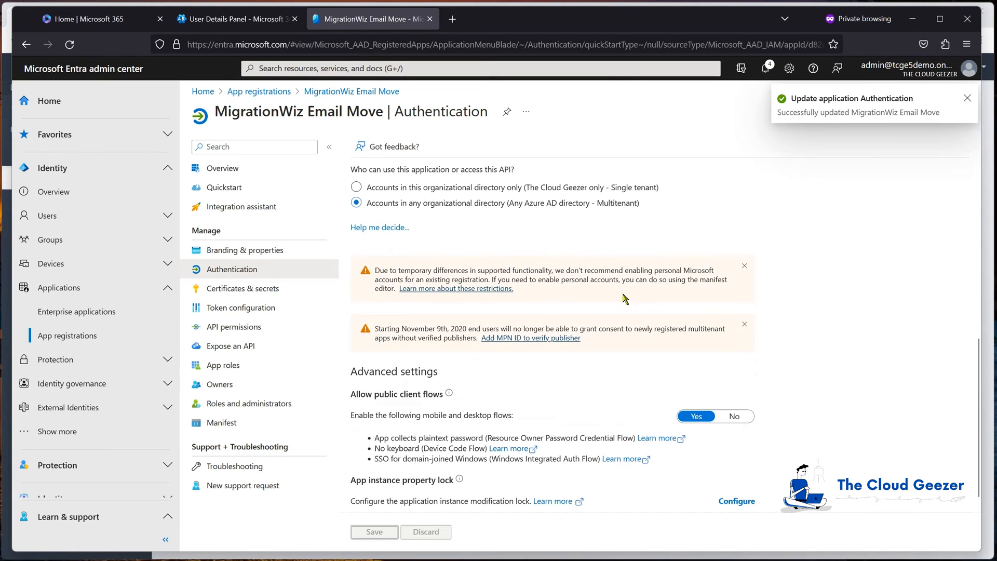
pyautogui.click(968, 98)
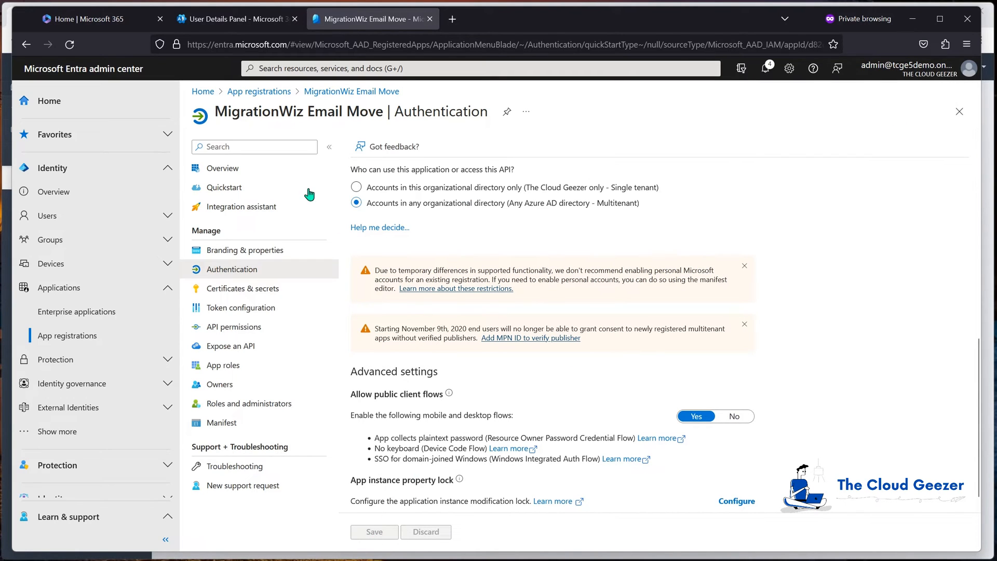
# - Start adding an API permission to the app and choose Office 365 Exchange Online from the APIs the organization uses
pyautogui.click(235, 170)
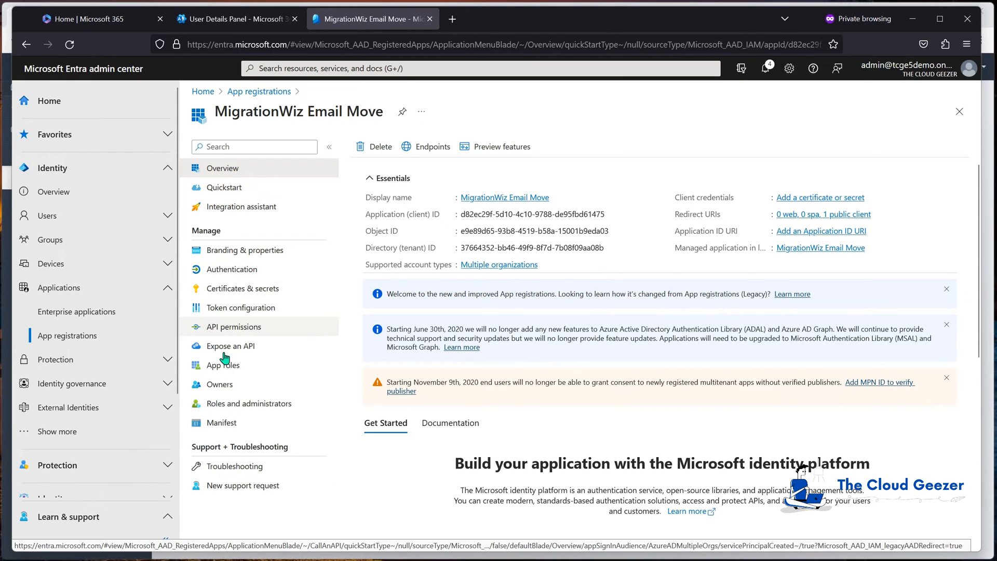
pyautogui.click(234, 327)
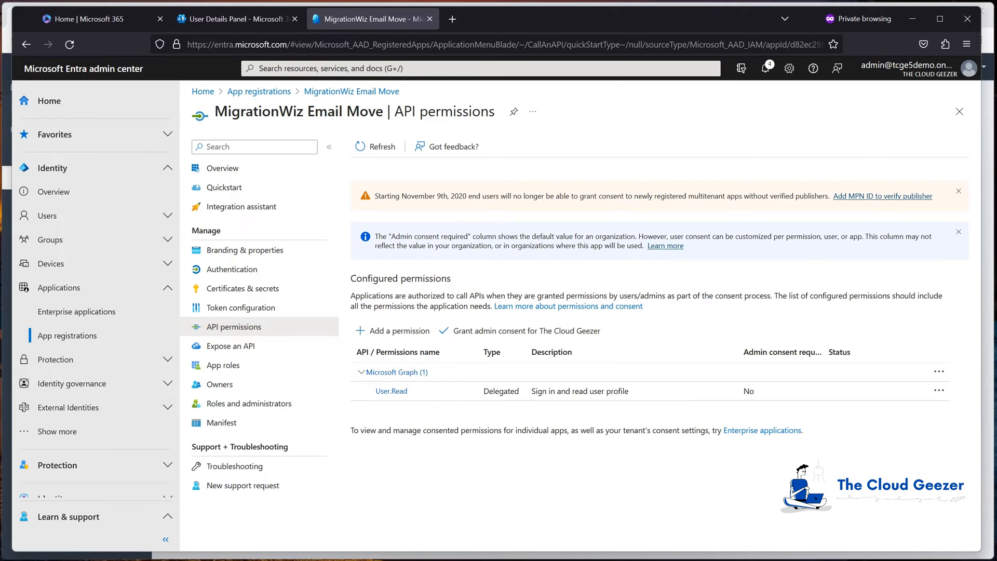
pyautogui.click(382, 335)
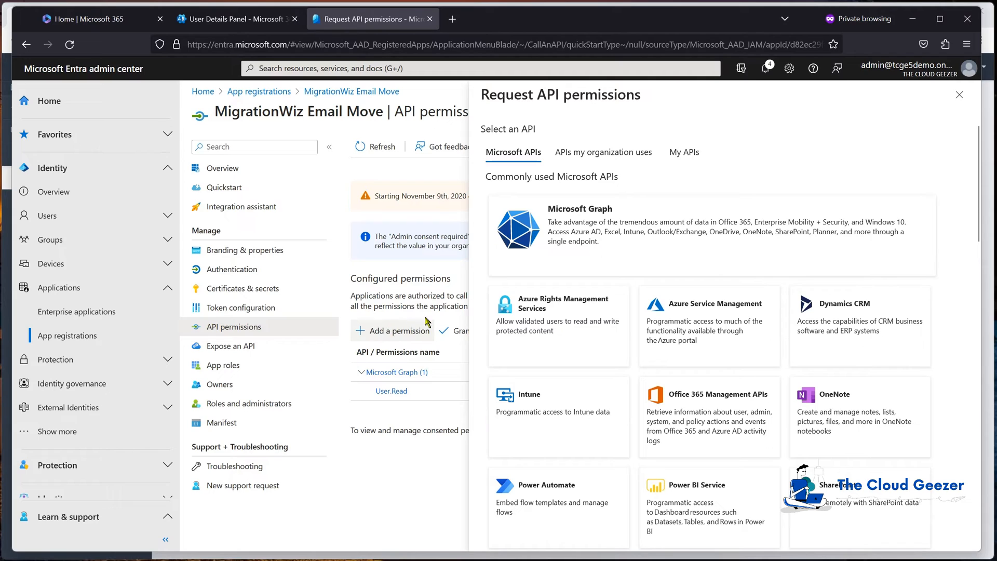
pyautogui.click(588, 155)
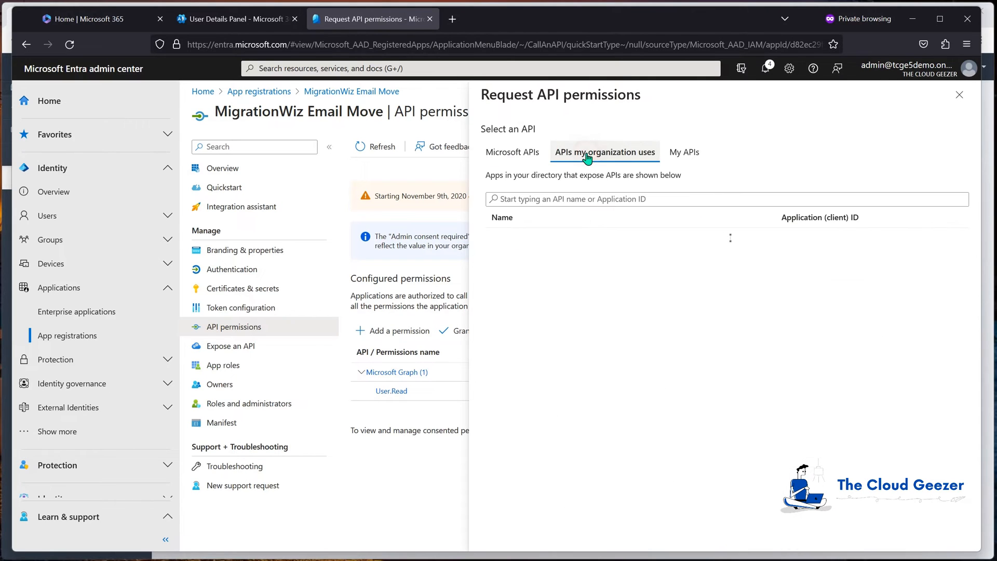
pyautogui.click(703, 200)
pyautogui.write('office 365')
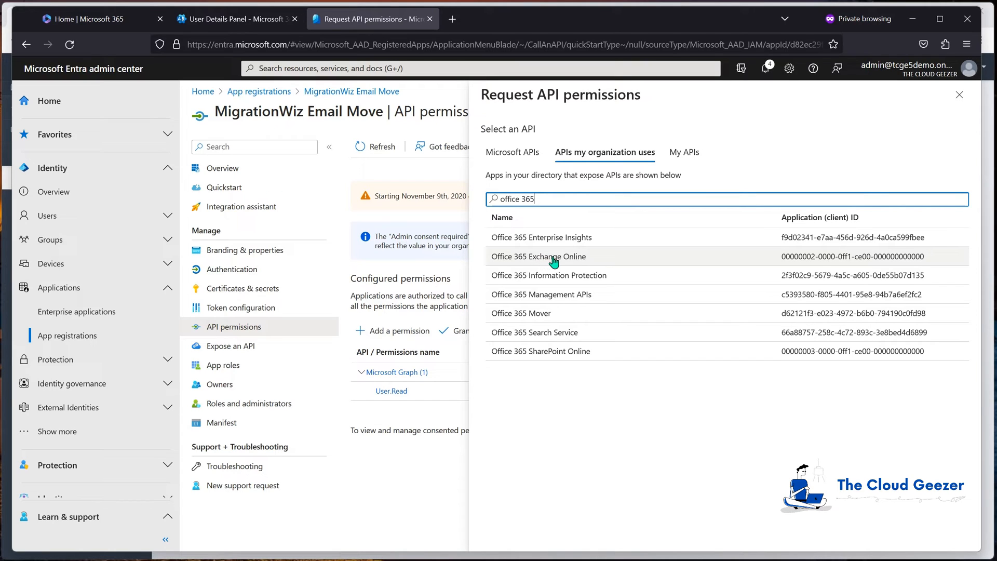
pyautogui.click(553, 258)
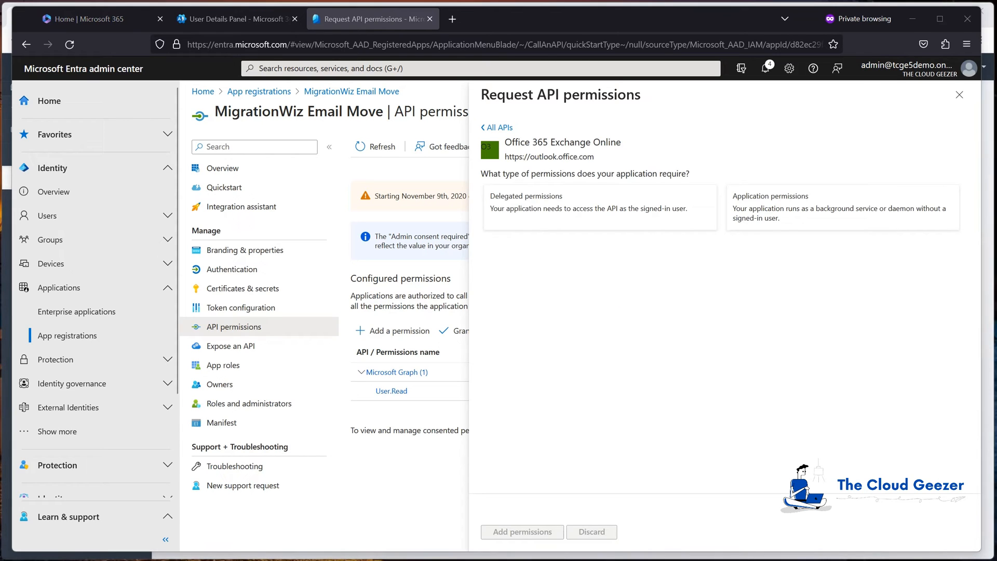
# - Add the delegated EWS.AccessAsUser.All permission and grant admin consent for The Cloud Geezer
pyautogui.click(586, 213)
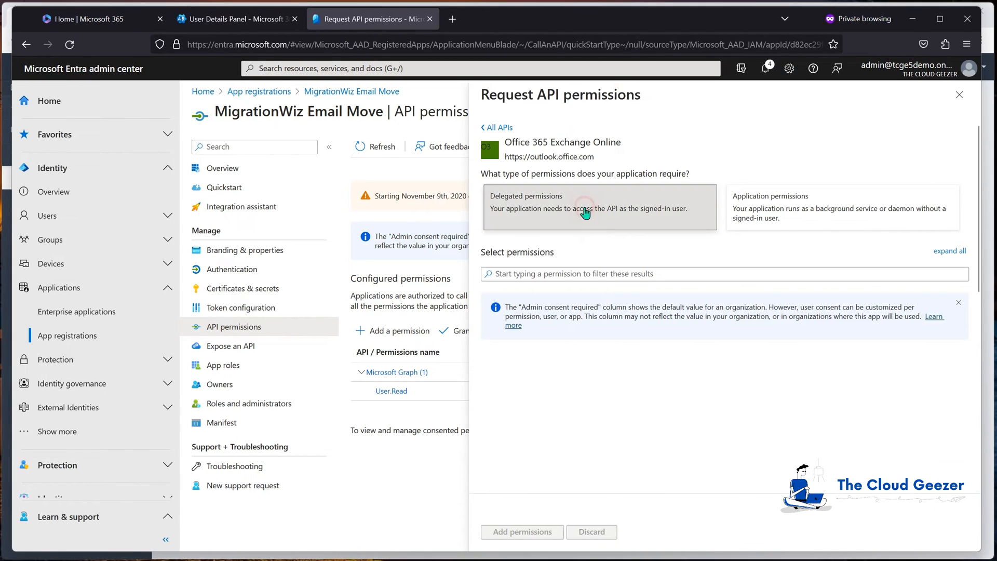
pyautogui.scroll(-4, 522, 387)
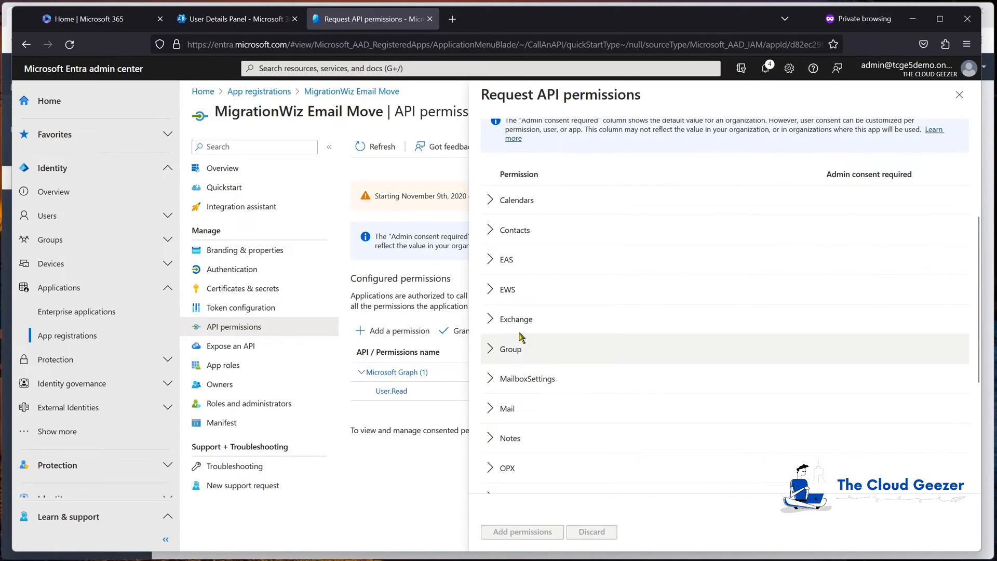
pyautogui.click(490, 290)
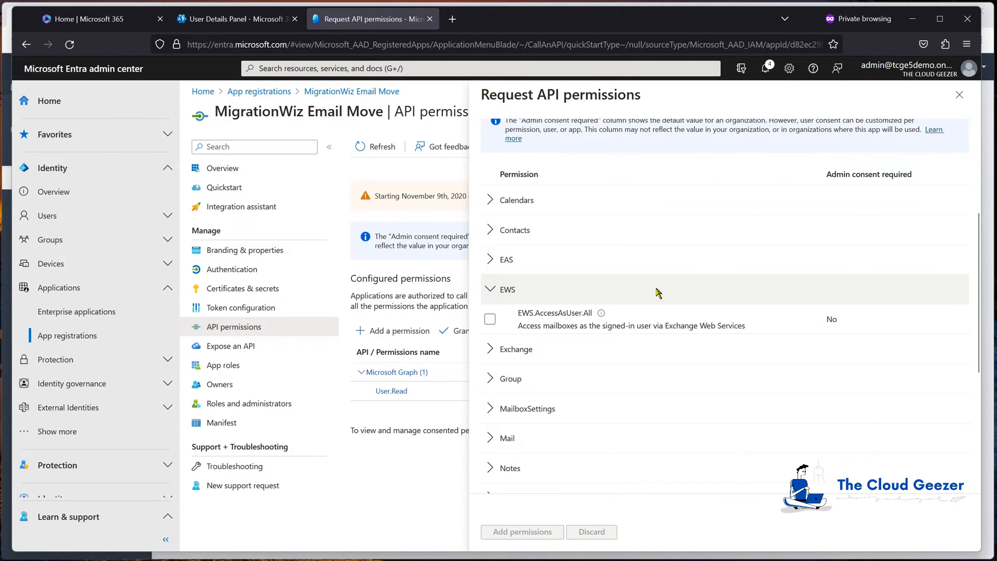
pyautogui.click(491, 319)
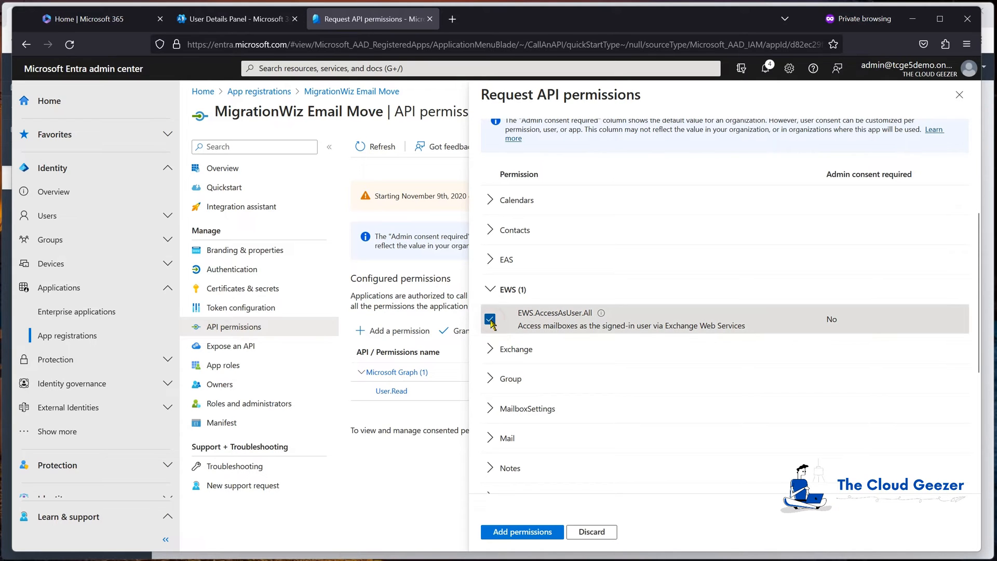
pyautogui.click(506, 532)
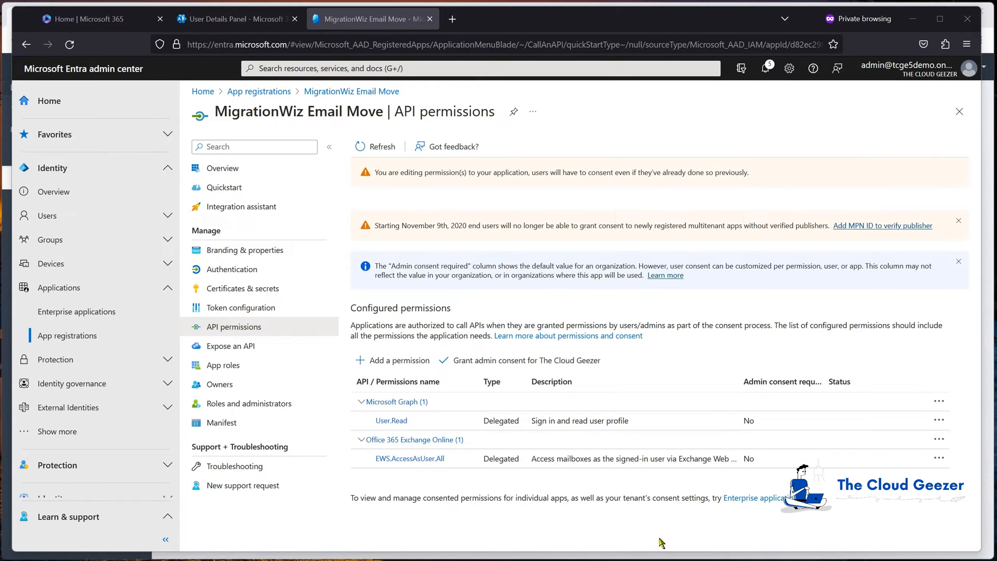
pyautogui.click(493, 363)
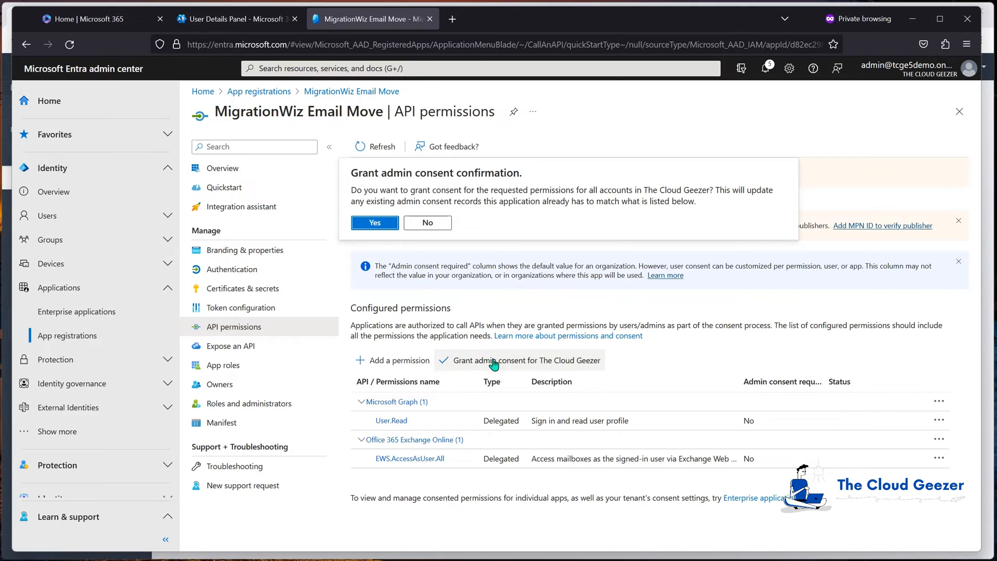
pyautogui.click(367, 226)
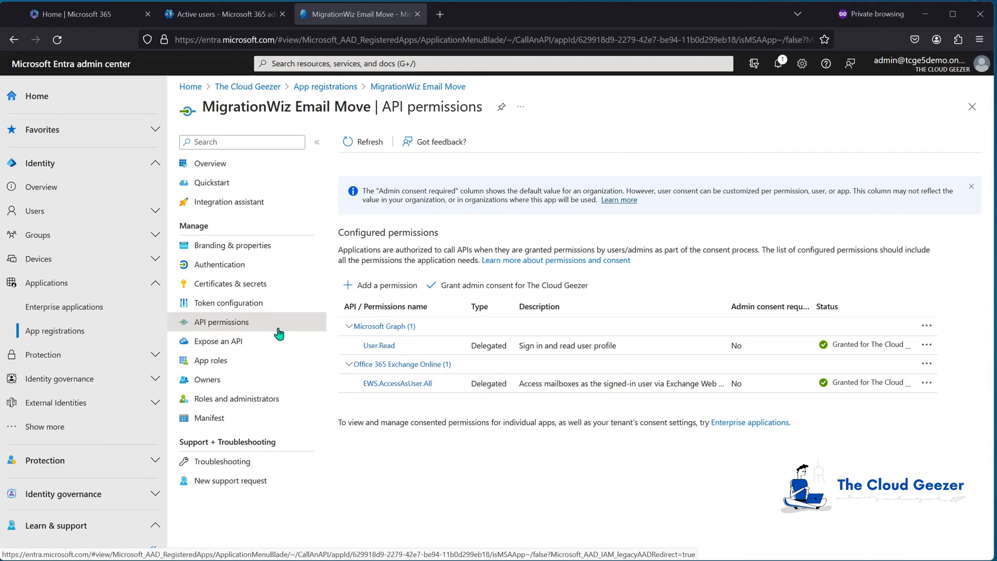
# - Copy the app's application (client) ID from its overview into a Notepad note labelled Application Client ID
pyautogui.click(233, 168)
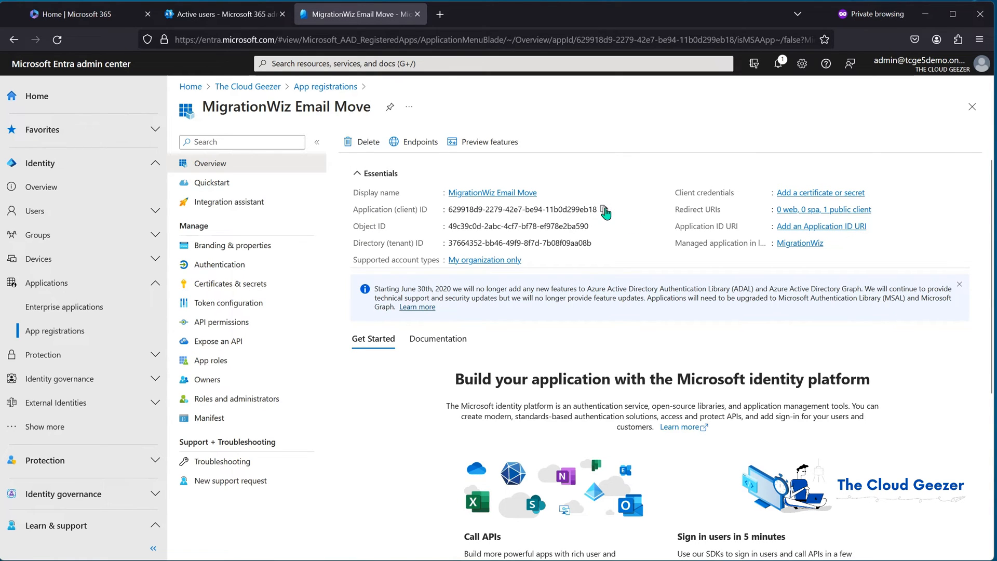
pyautogui.click(604, 210)
pyautogui.moveTo(598, 560); pyautogui.dragTo(627, 278)
pyautogui.click(397, 350)
pyautogui.write('Application C')
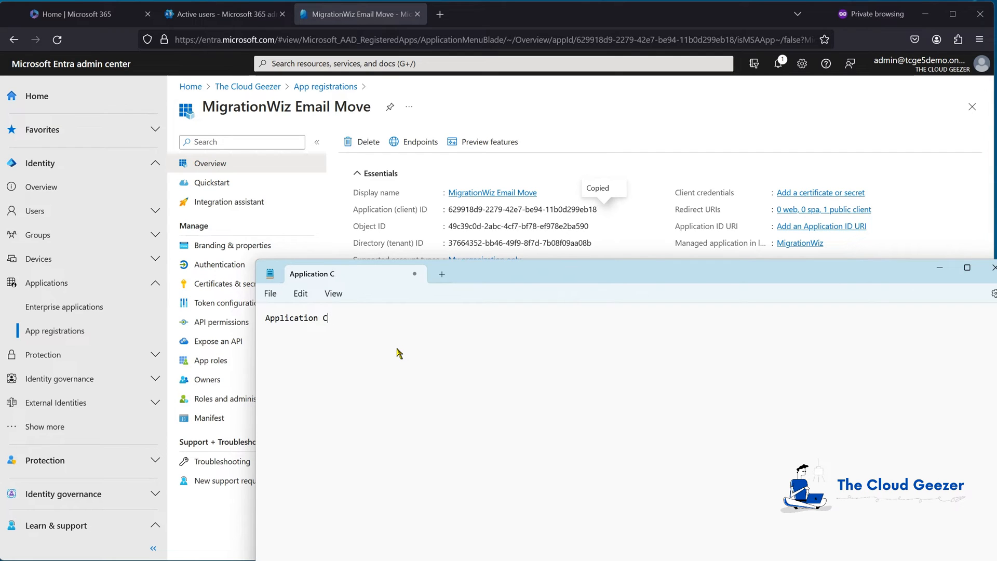
pyautogui.write('Lient ID')
pyautogui.hotkey('ctrl', 'v')
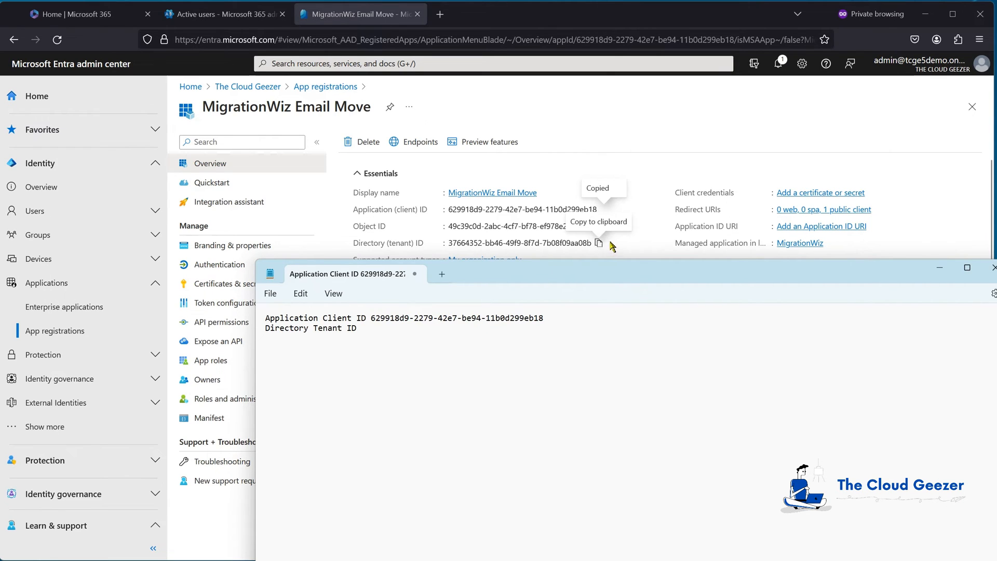
# - Copy the directory (tenant) ID into the Notepad note beside the Directory Tenant ID label, and put Notepad away
pyautogui.click(598, 243)
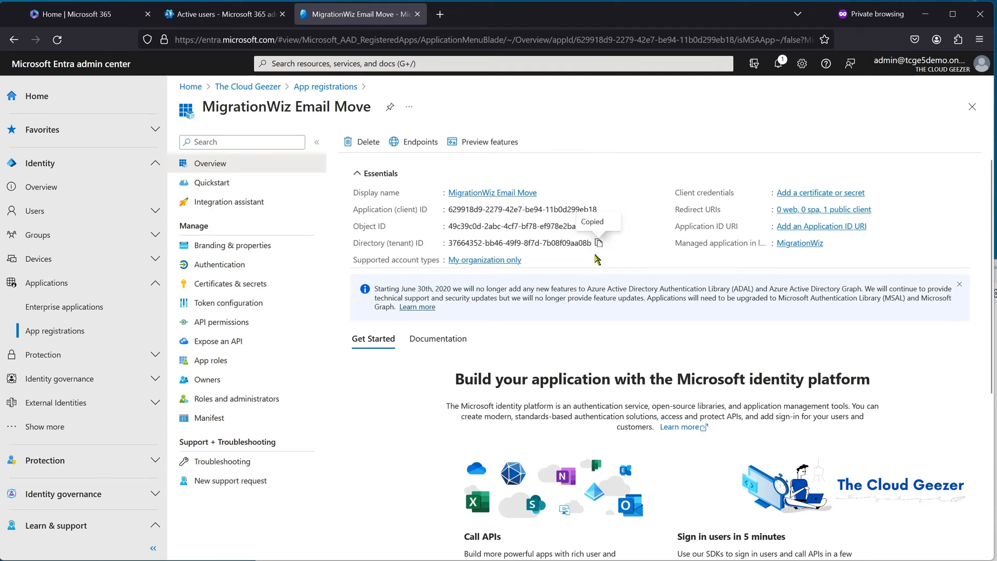
pyautogui.hotkey('alt', 'Tab')
pyautogui.hotkey('ctrl', 'v')
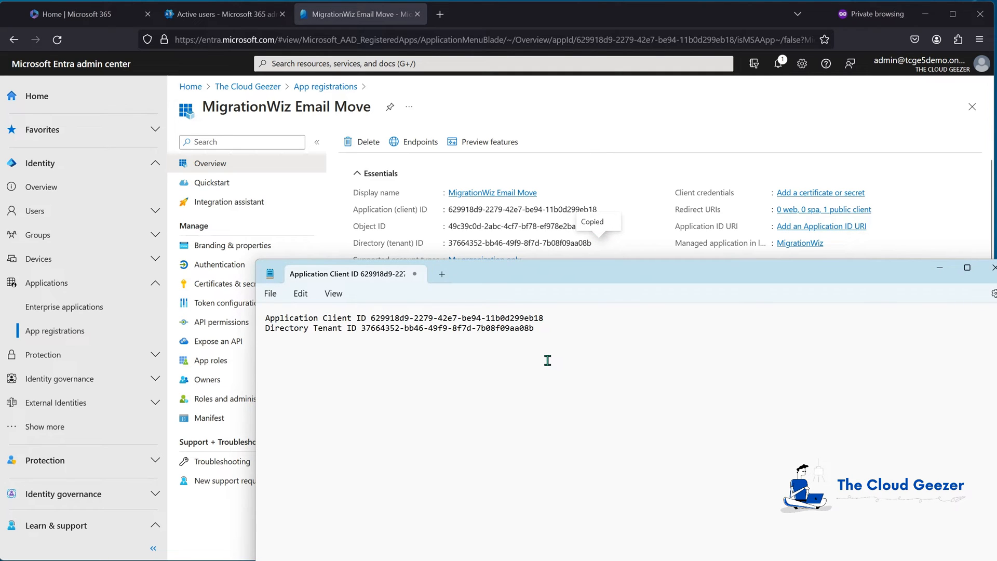
pyautogui.moveTo(566, 270); pyautogui.dragTo(544, 560)
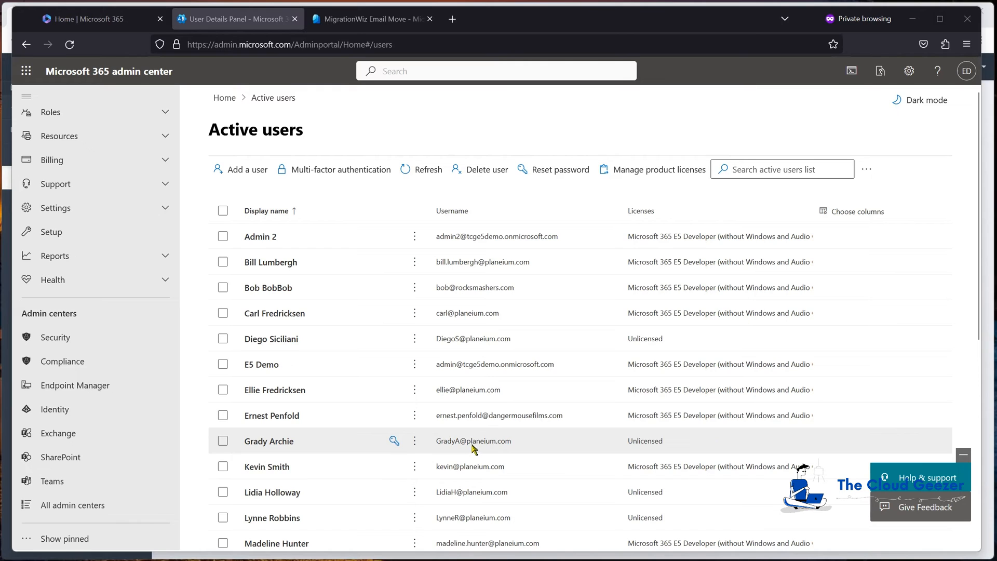
# - In the Microsoft 365 admin center, look through the active users and view the members of the MigrationWiz security group
pyautogui.scroll(-6, 375, 427)
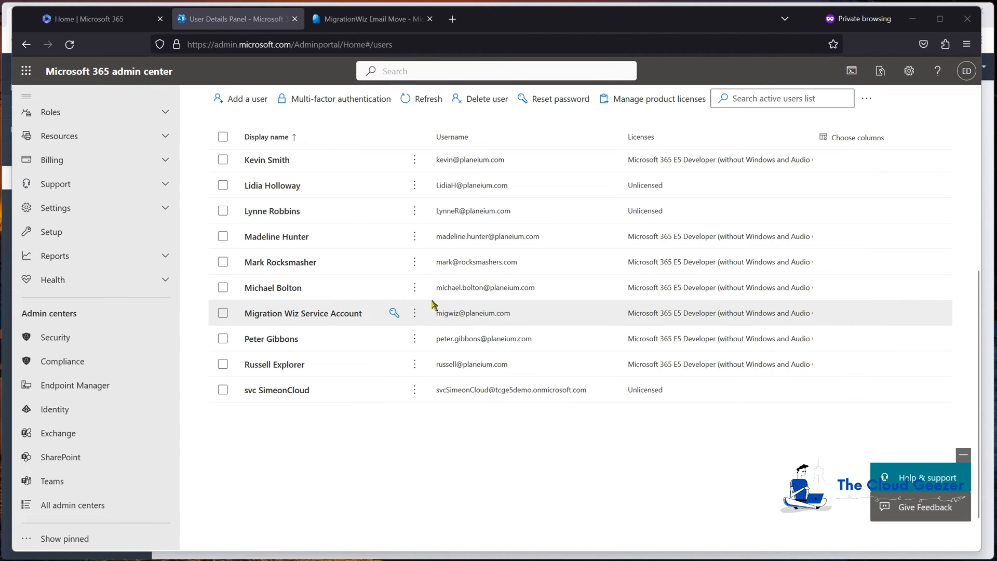
pyautogui.scroll(3, 127, 195)
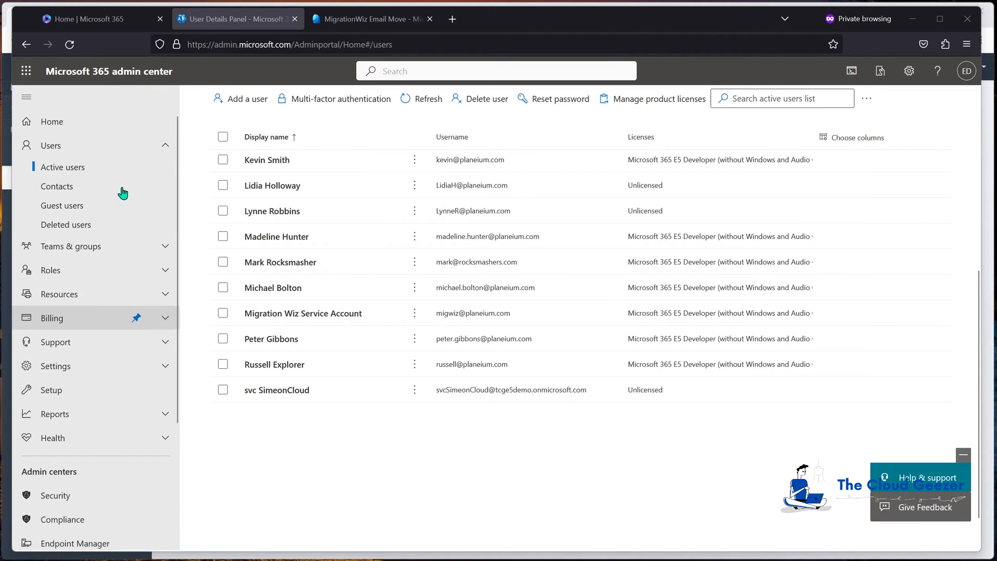
pyautogui.click(96, 248)
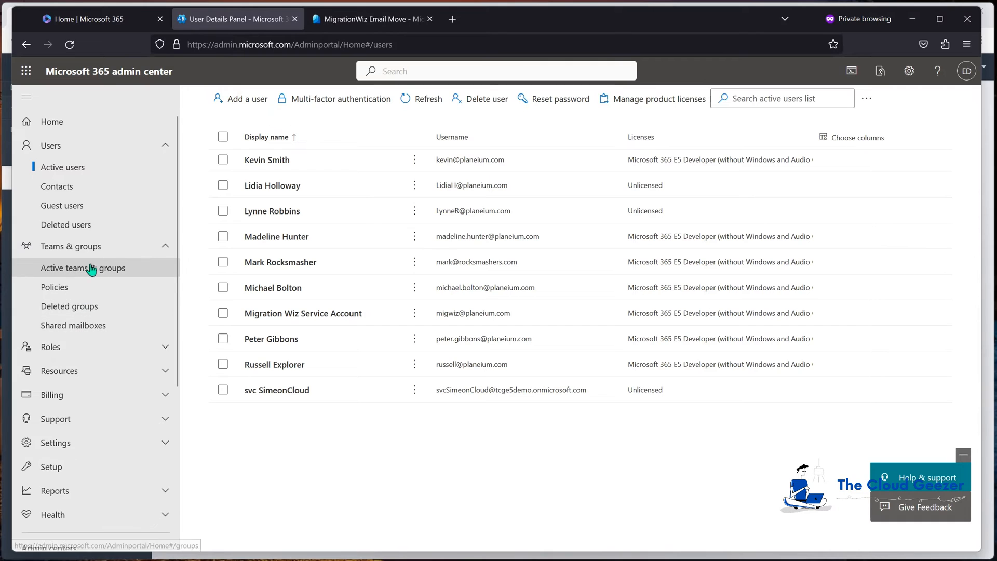
pyautogui.click(89, 268)
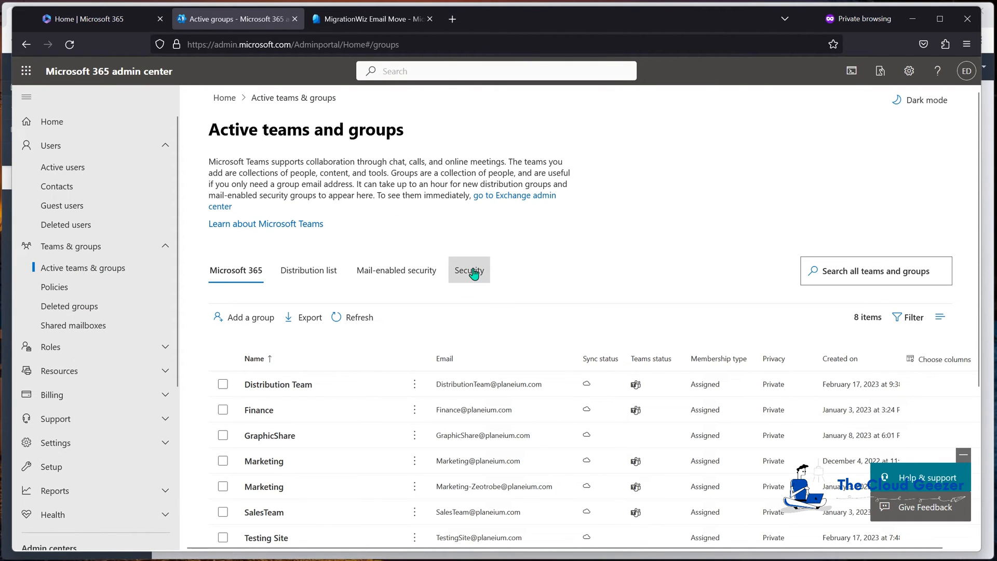
pyautogui.click(472, 273)
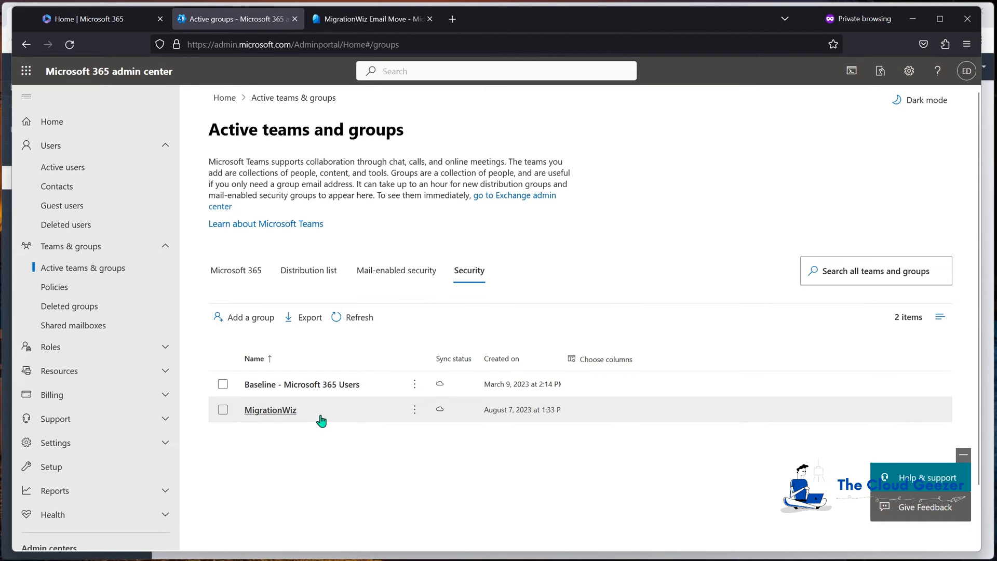
pyautogui.click(279, 413)
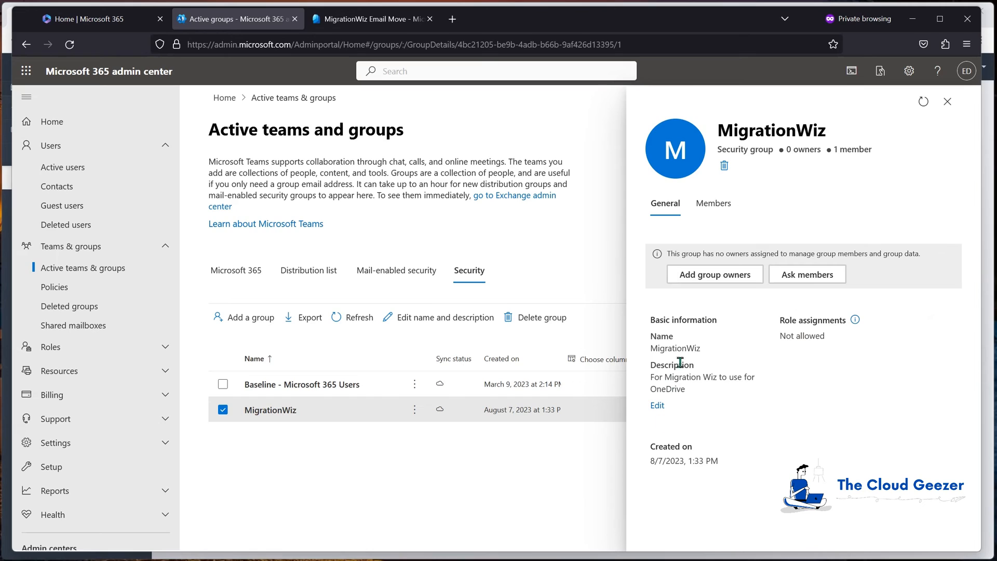
pyautogui.click(712, 208)
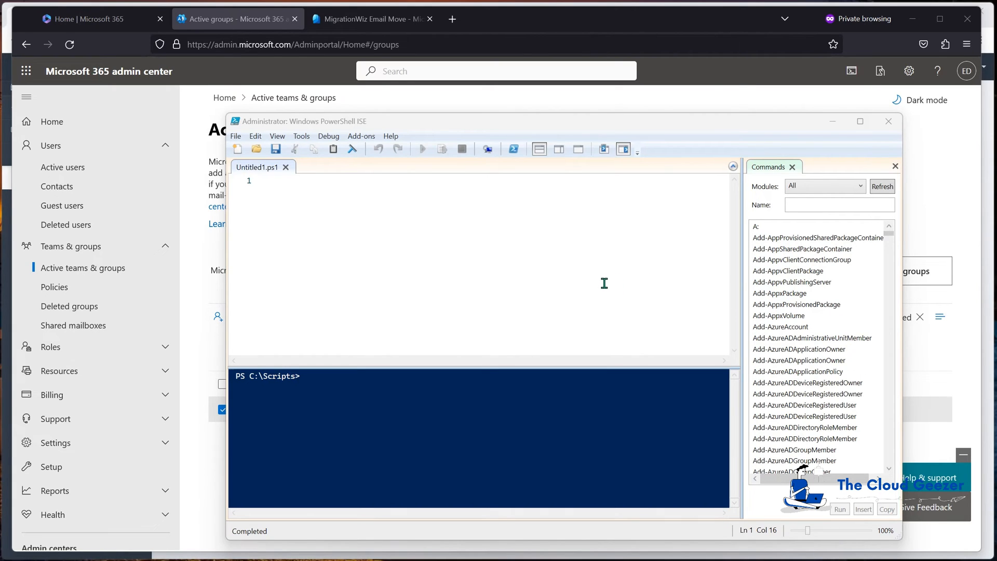
# - Run Connect-ExchangeOnline in the PowerShell ISE console
pyautogui.click(503, 387)
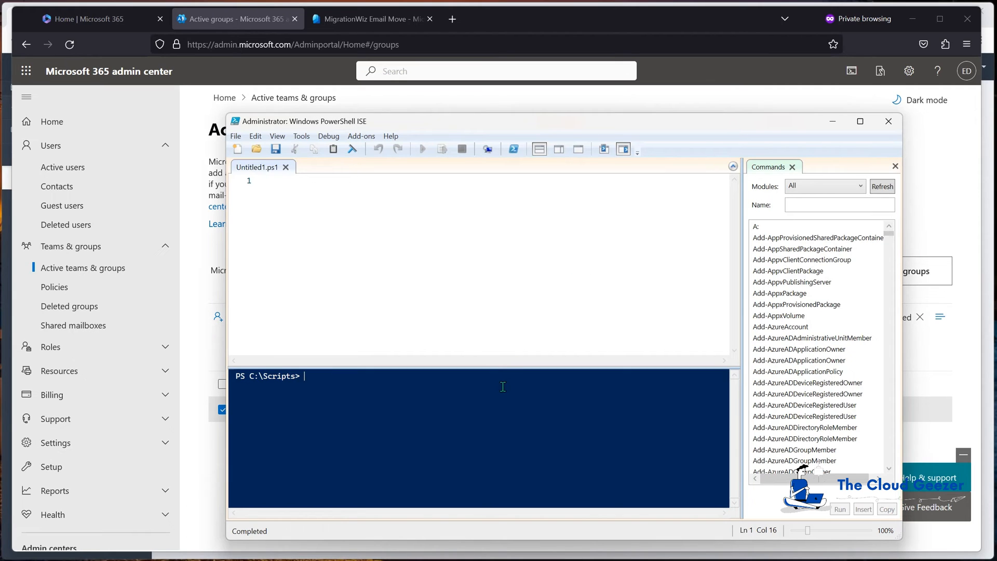
pyautogui.write('connect-exc')
pyautogui.press('Tab')
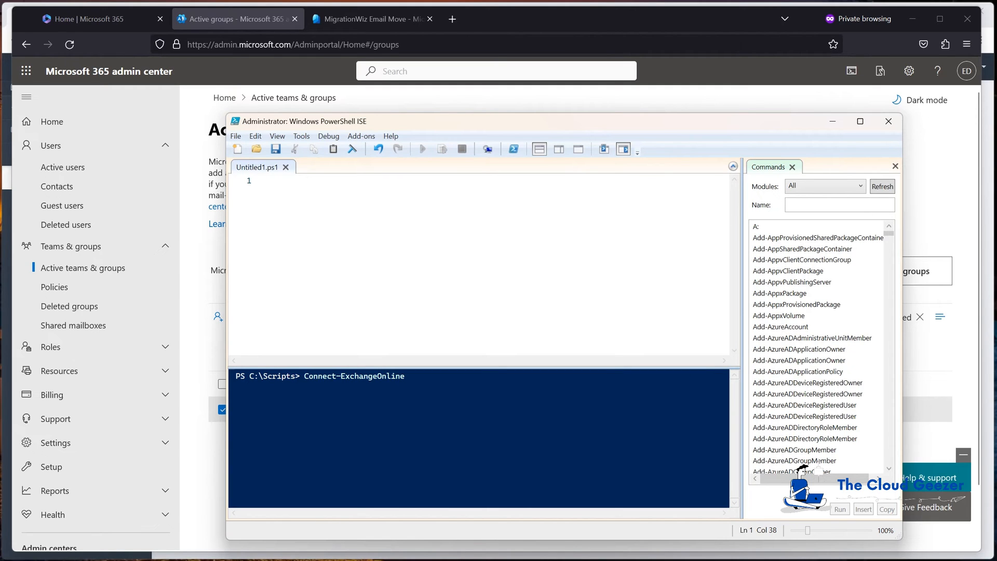
pyautogui.press('Return')
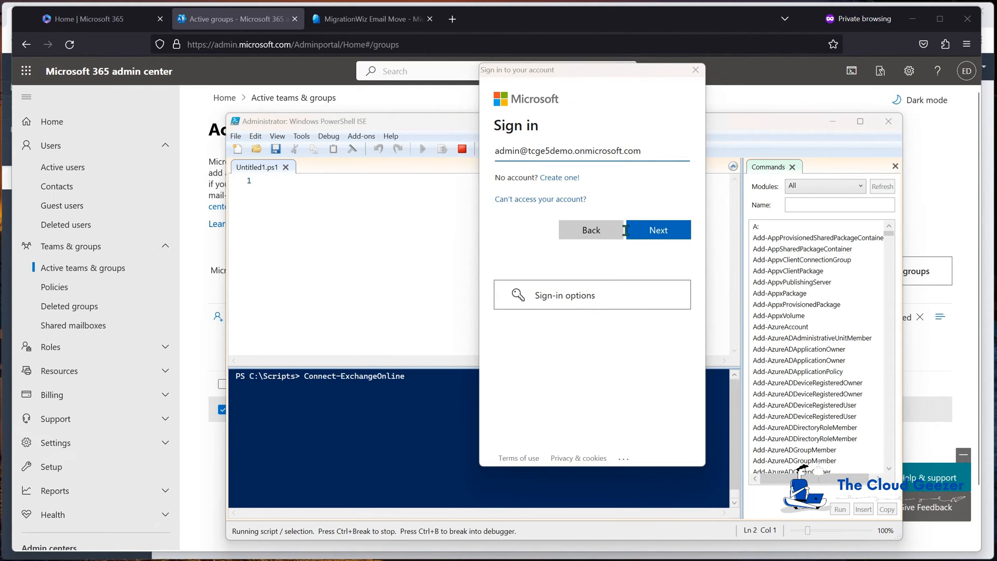
# - Sign in to Exchange Online with the prefilled admin account and enter the account password
pyautogui.click(644, 230)
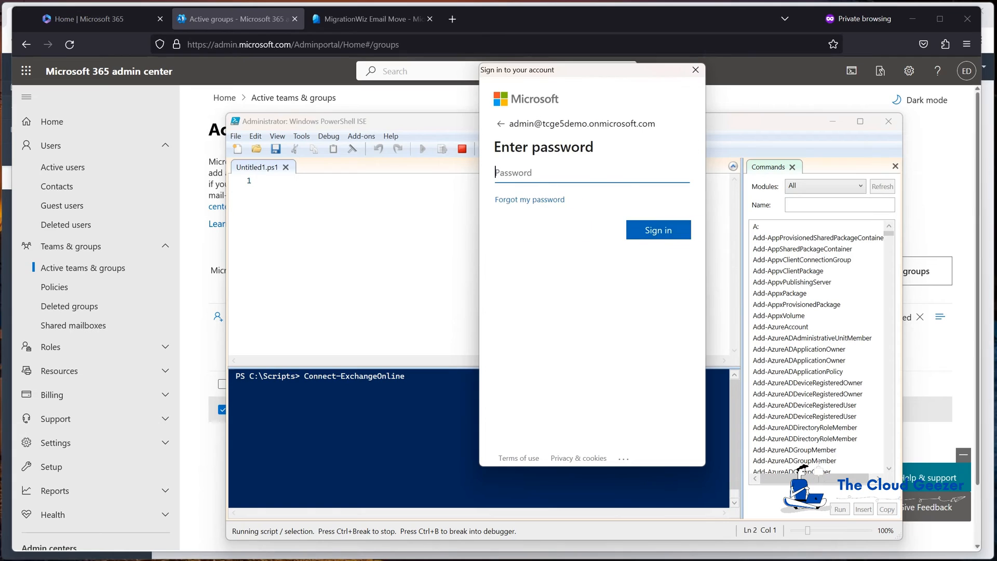
pyautogui.hotkey('ctrl', 'v')
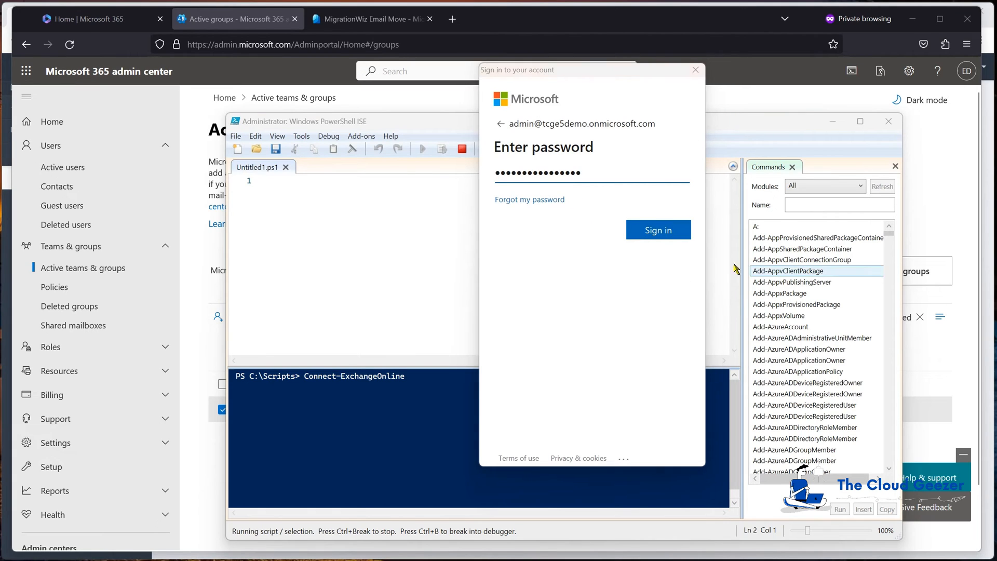
pyautogui.click(660, 238)
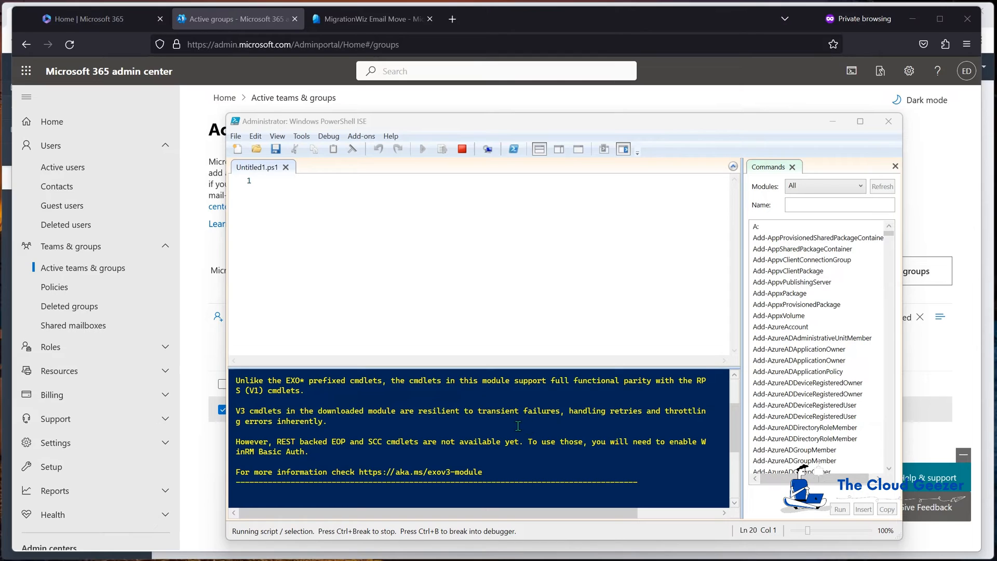
# - Run Enable-OrganizationCustomization in the console and read the message it returns
pyautogui.scroll(-2, 518, 426)
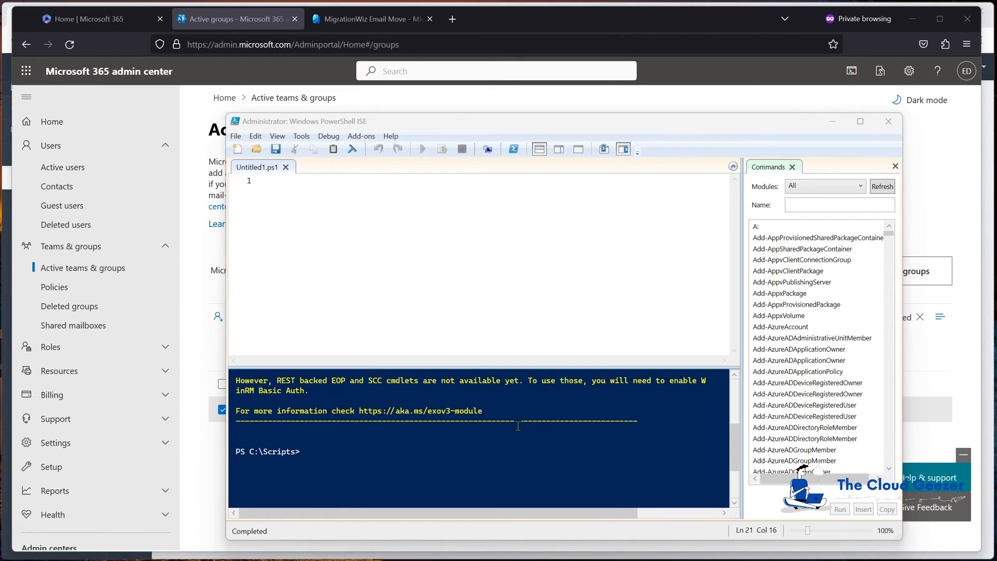
pyautogui.click(527, 462)
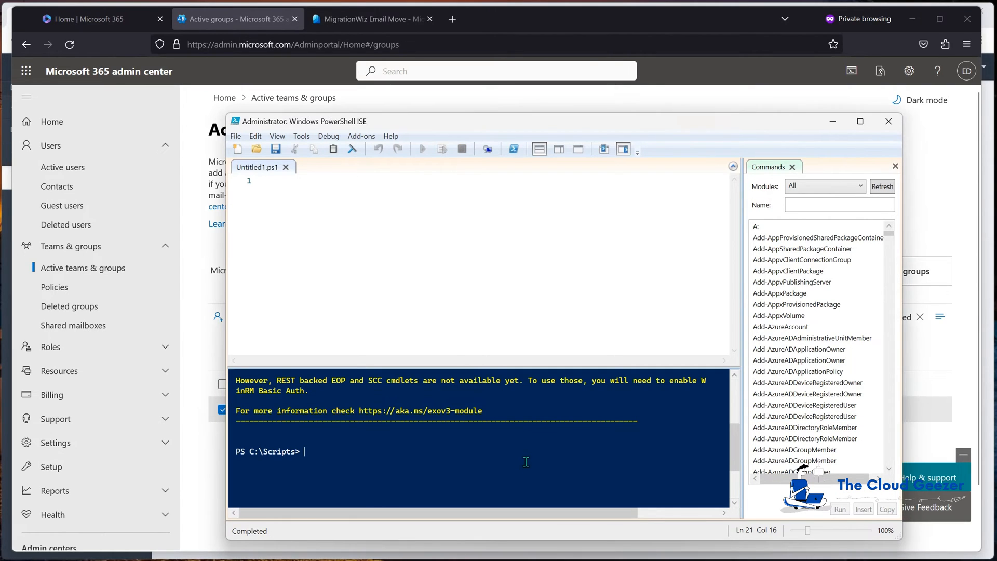
pyautogui.write('enable-')
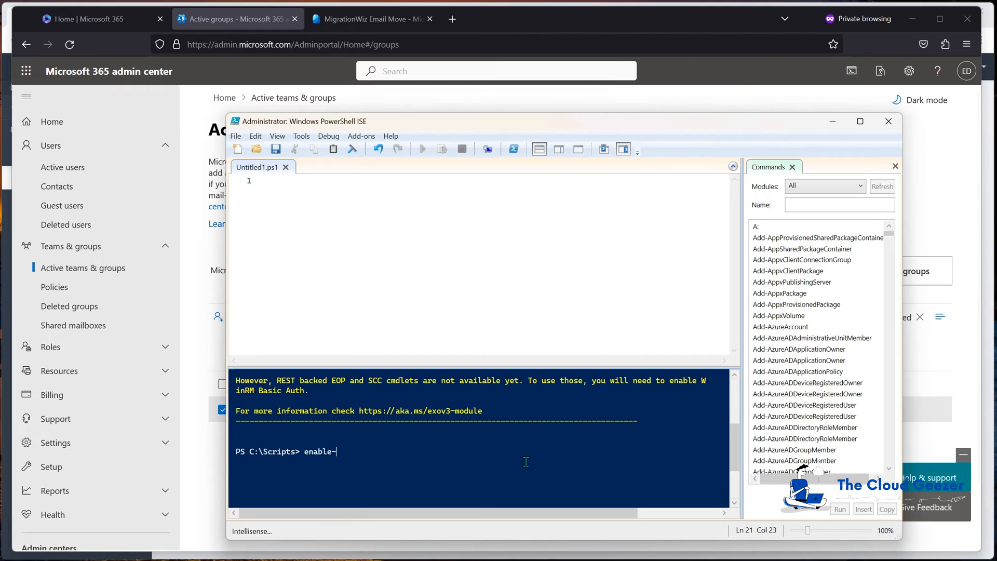
pyautogui.write('or')
pyautogui.press('Tab')
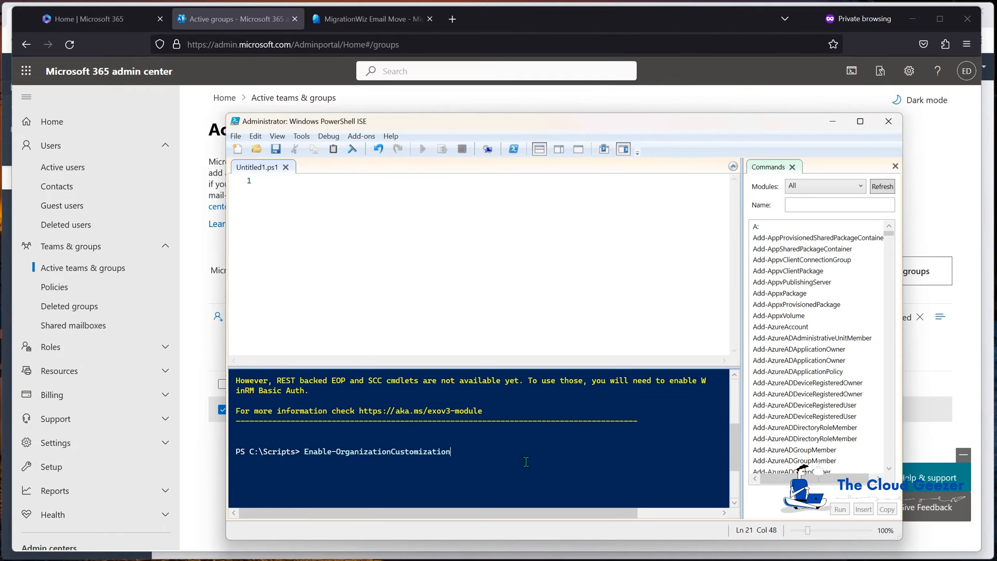
pyautogui.press('Return')
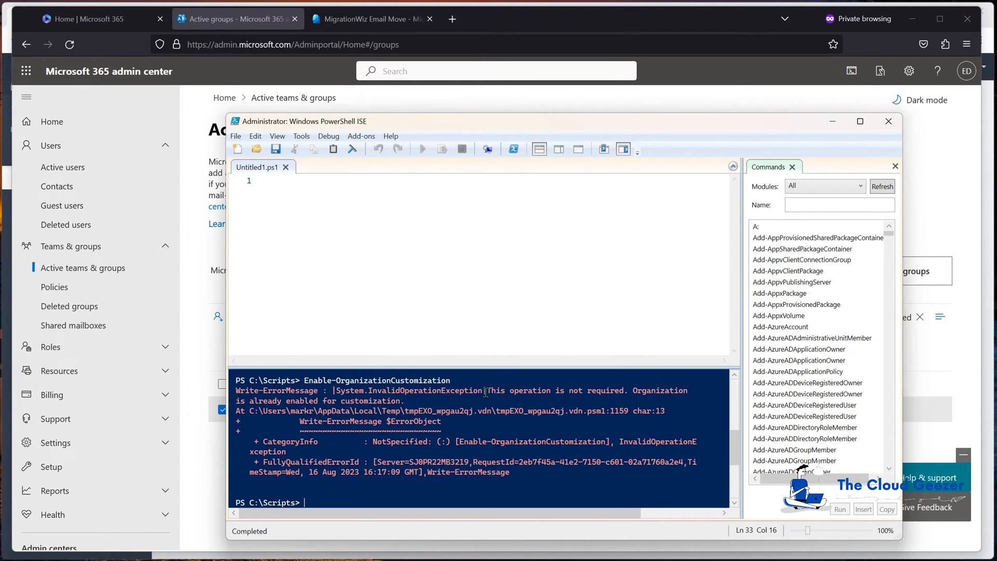
pyautogui.moveTo(507, 391); pyautogui.dragTo(627, 400)
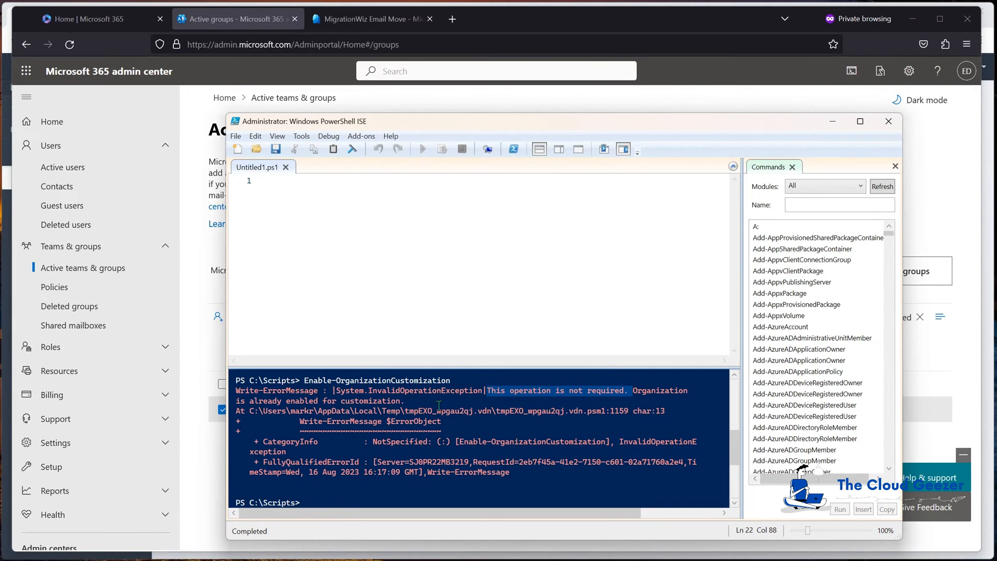
pyautogui.click(404, 402)
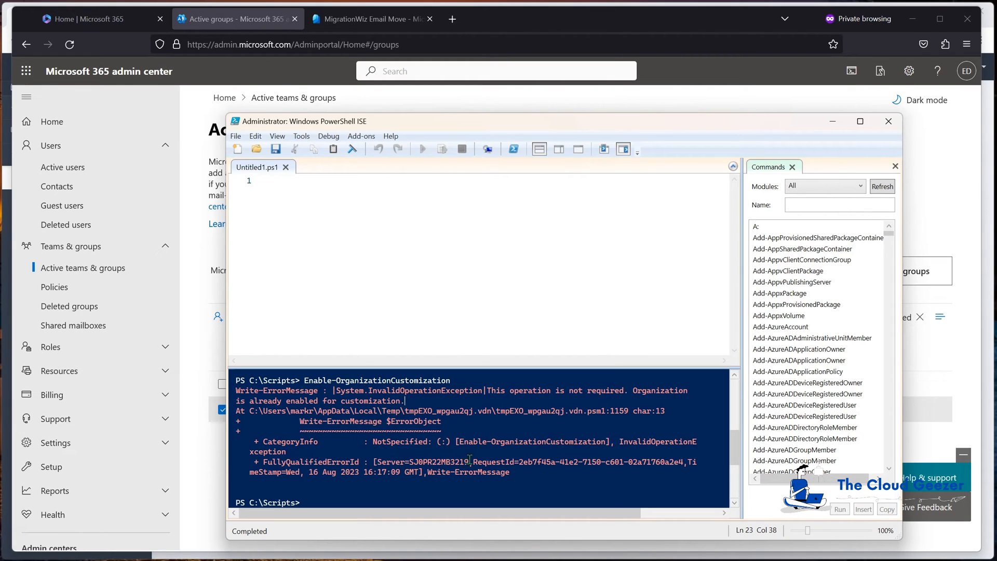
# - Paste and run a New-ManagementRoleAssignment command that assigns the ApplicationImpersonation role to the migration service account's e-mail address
pyautogui.click(416, 504)
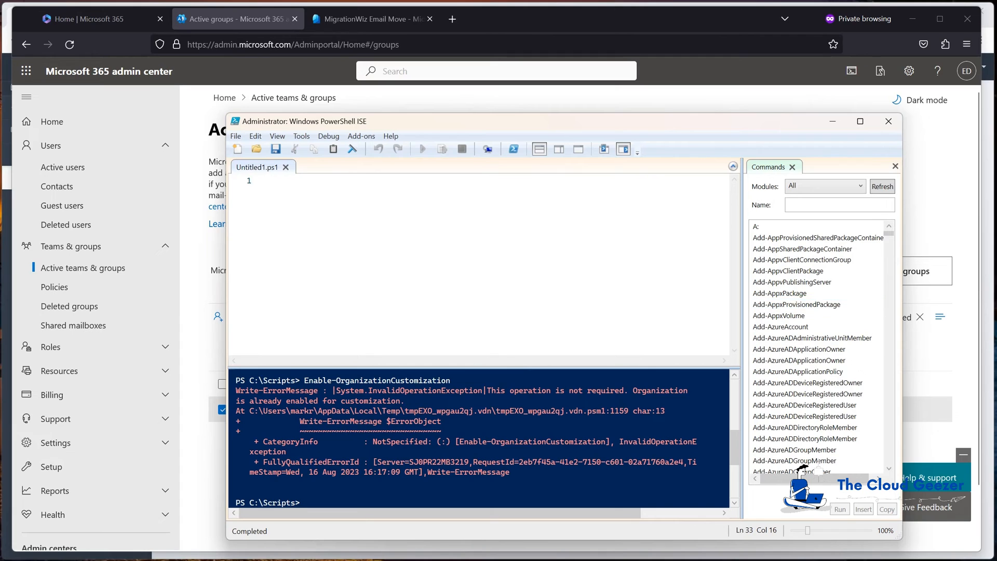
pyautogui.hotkey('ctrl', 'v')
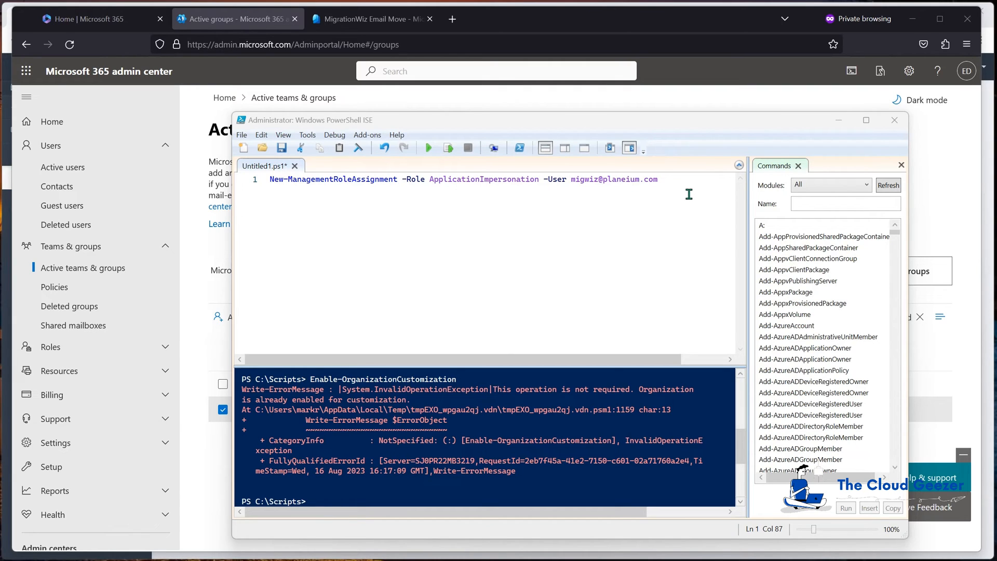
pyautogui.click(677, 180)
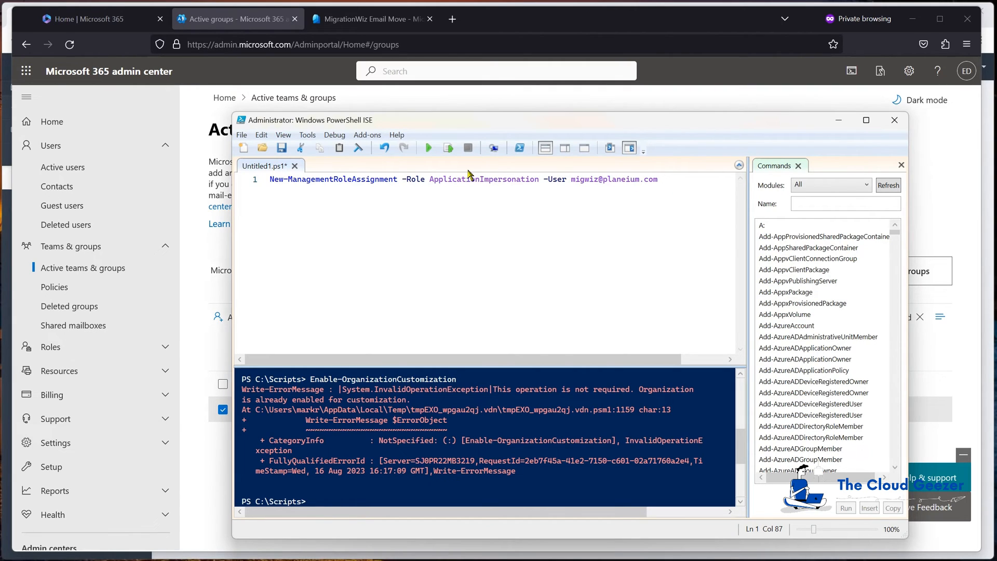
pyautogui.click(429, 149)
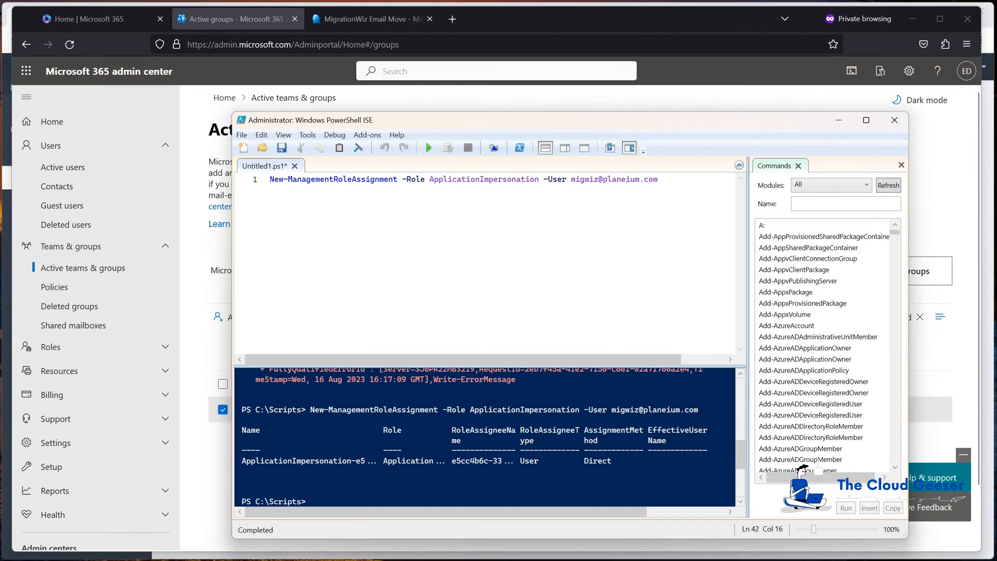
# - Open the Exchange admin center from the Microsoft 365 admin center and go to its Admin roles list
pyautogui.scroll(-2, 133, 423)
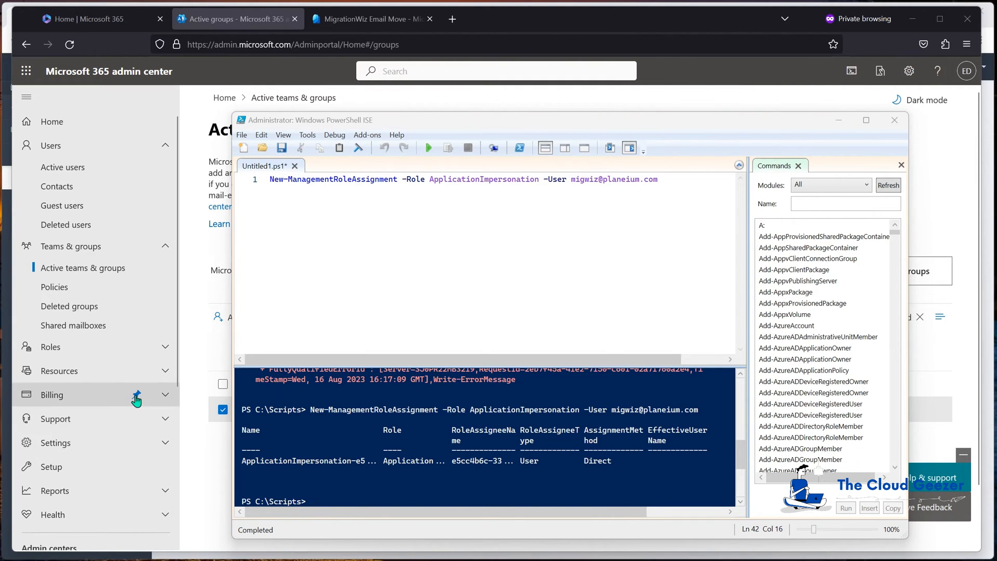
pyautogui.scroll(-3, 47, 404)
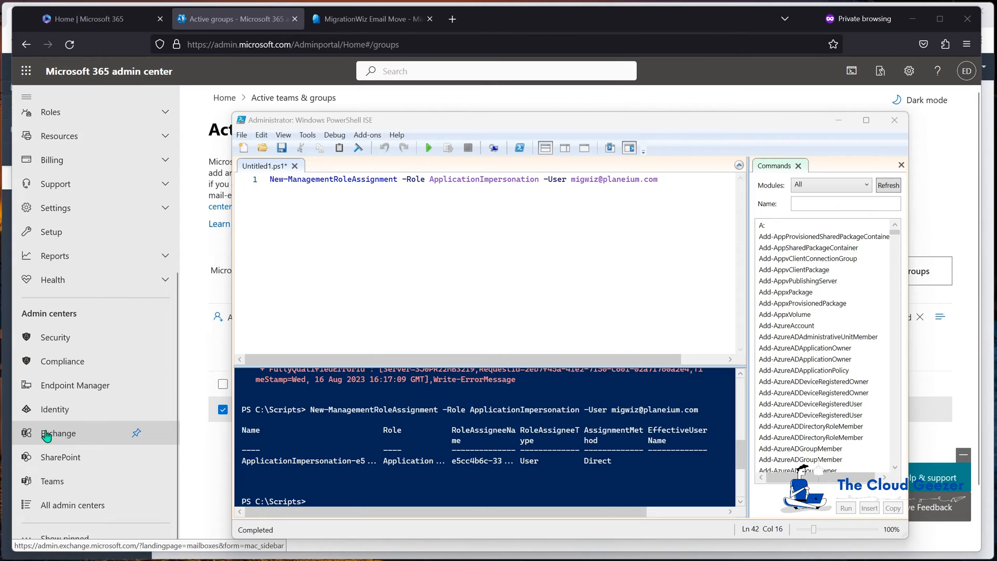
pyautogui.click(46, 433)
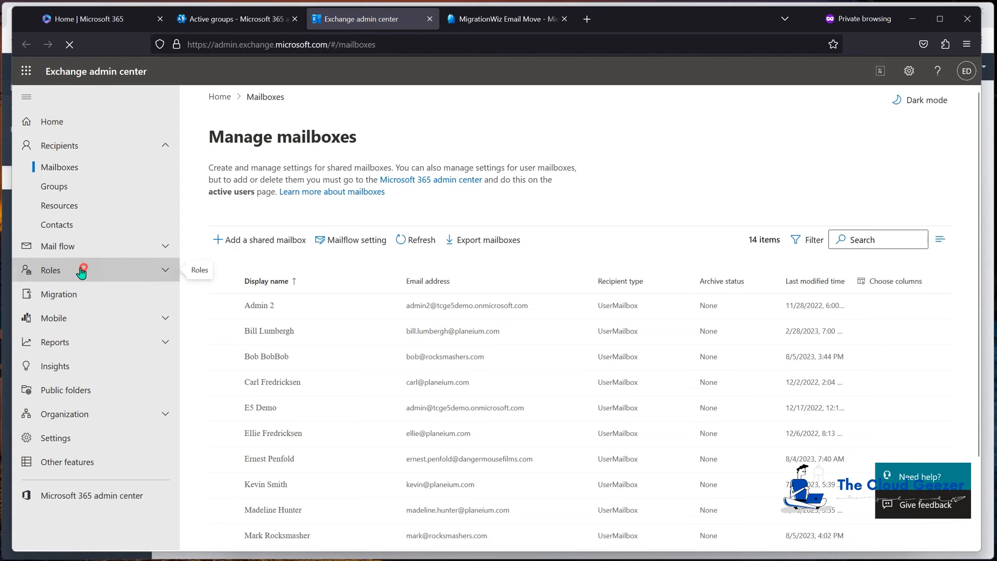
pyautogui.click(83, 271)
pyautogui.click(80, 291)
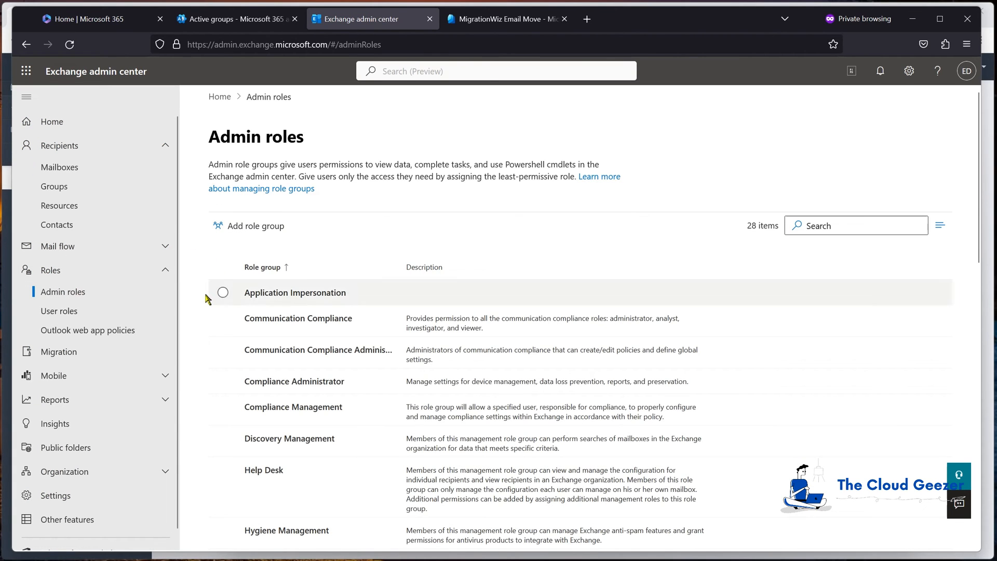
# - Examine the admins assigned to the Application Impersonation role group and the roles ticked in its permissions, and close its details
pyautogui.click(299, 295)
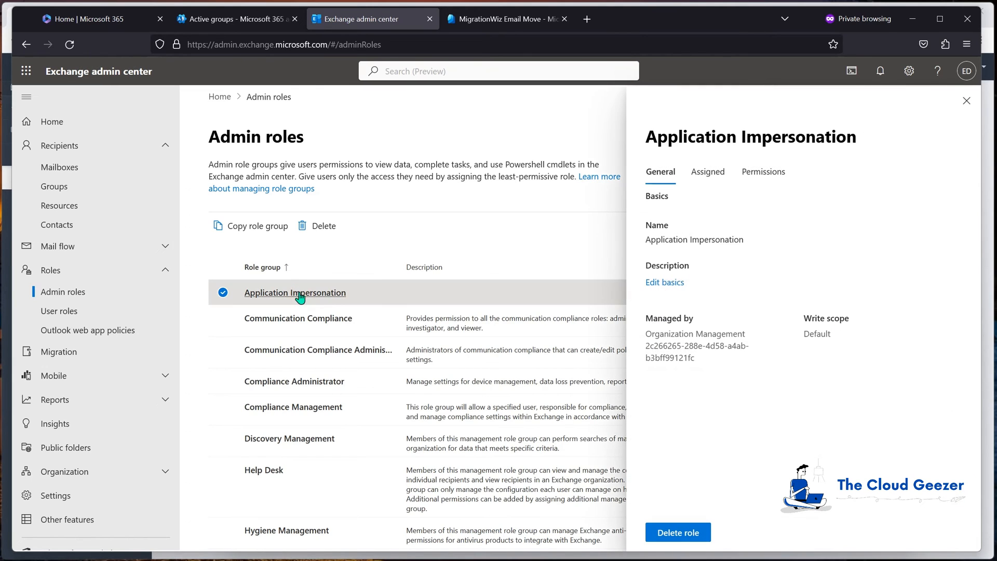
pyautogui.click(715, 175)
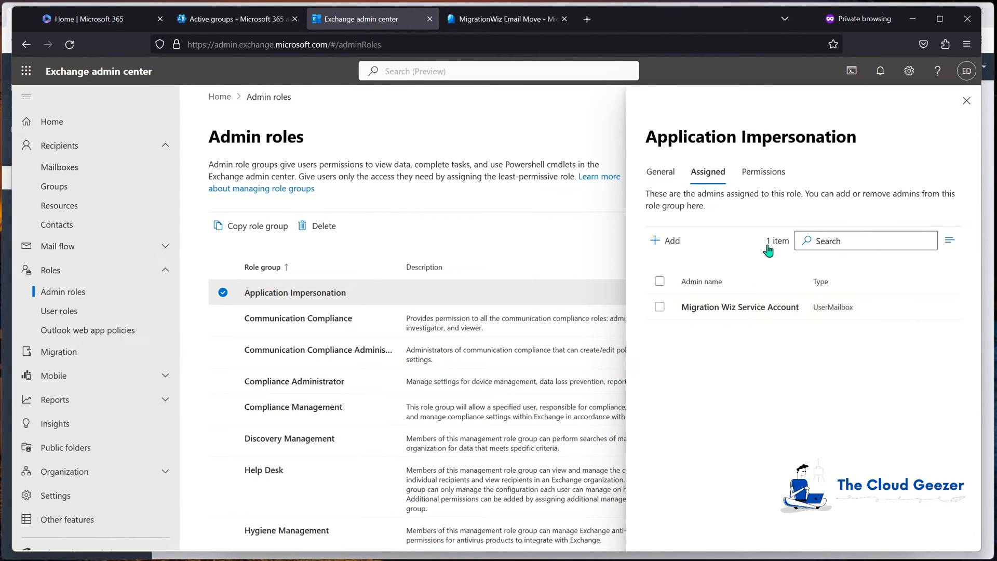
pyautogui.click(761, 178)
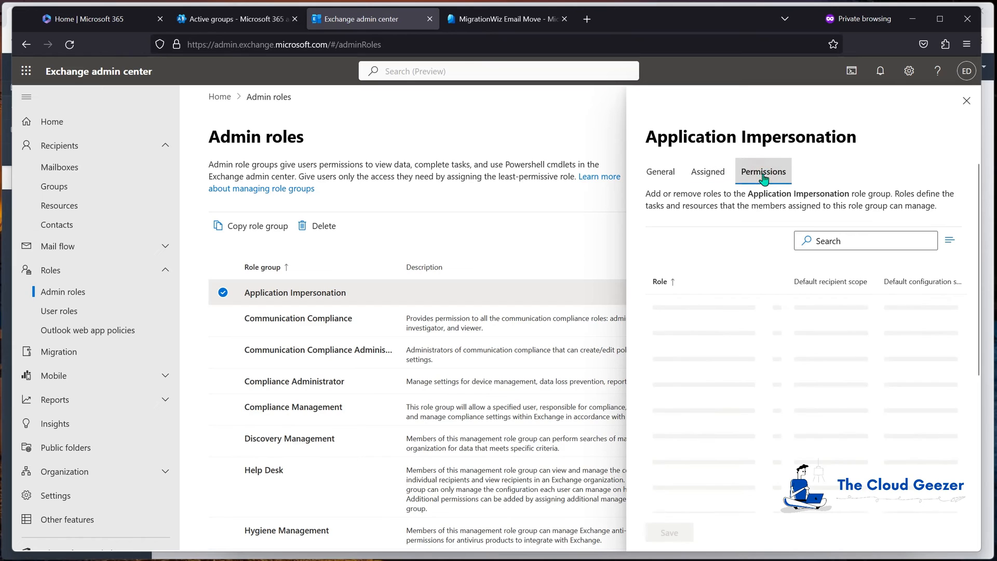
pyautogui.scroll(-5, 735, 382)
pyautogui.scroll(5, 737, 393)
pyautogui.scroll(-4, 736, 394)
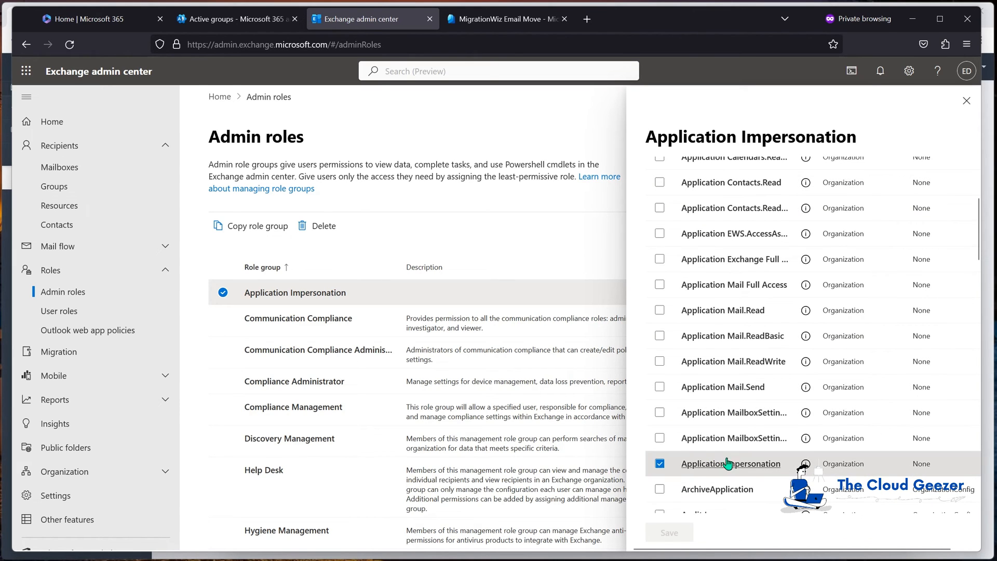
pyautogui.scroll(4, 729, 468)
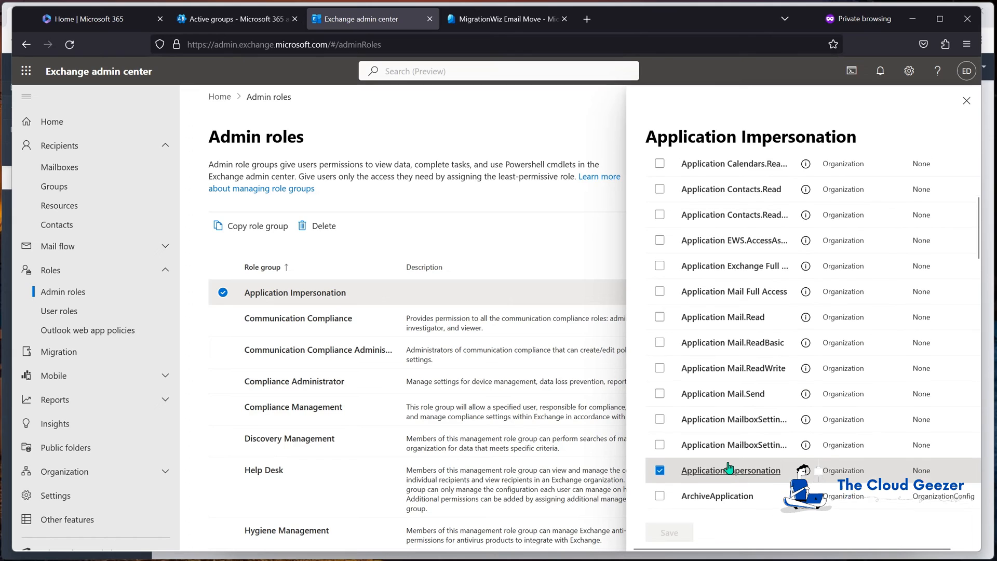
pyautogui.click(966, 100)
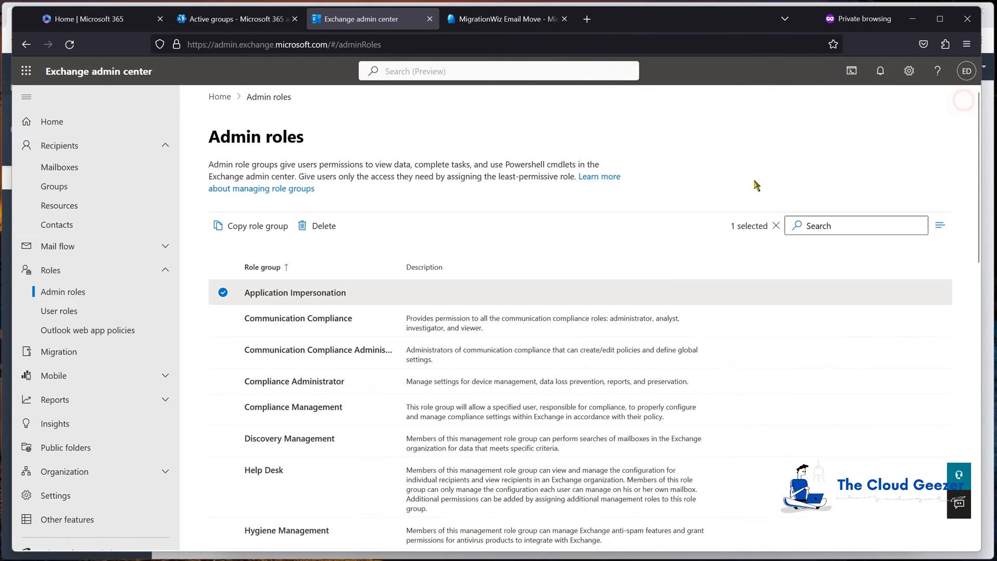
# - Start adding a role group named App2 with the default write scope, and proceed to its permissions
pyautogui.click(223, 293)
pyautogui.click(238, 226)
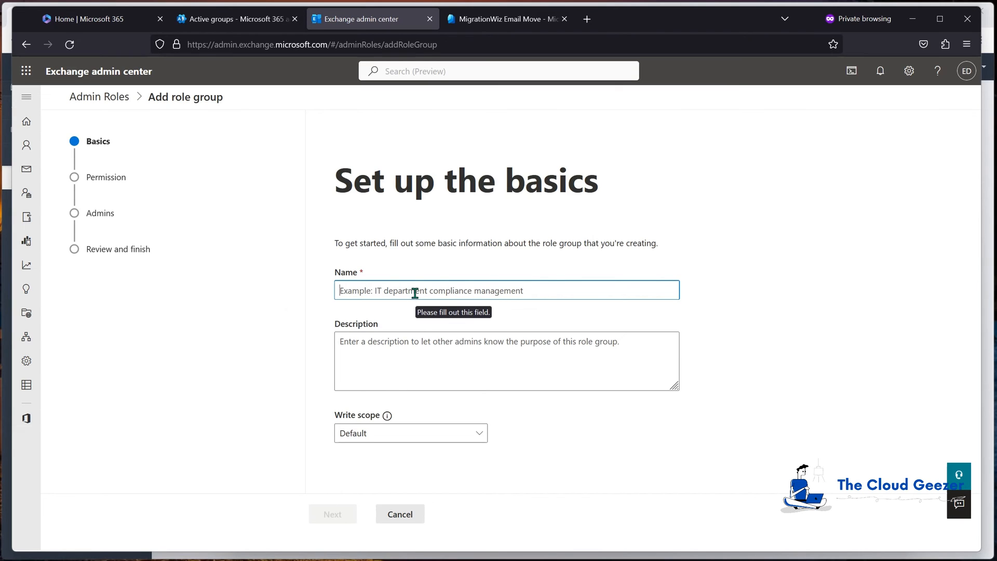
pyautogui.write('App2')
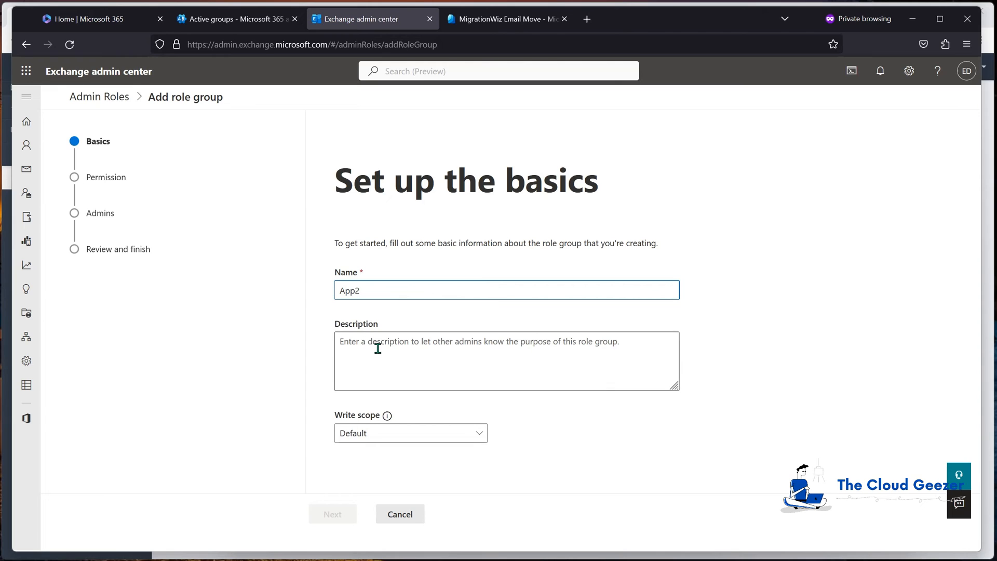
pyautogui.click(393, 343)
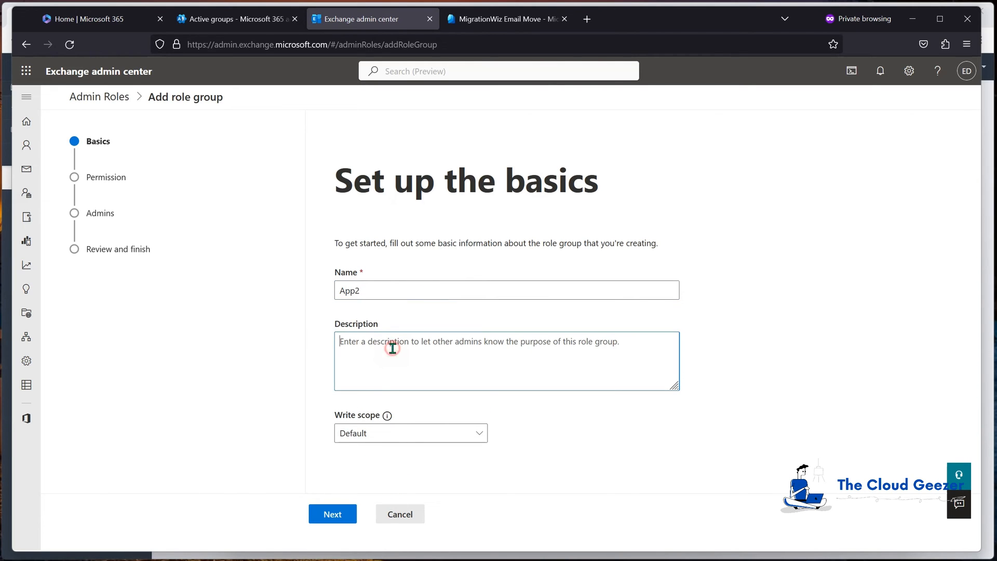
pyautogui.click(340, 515)
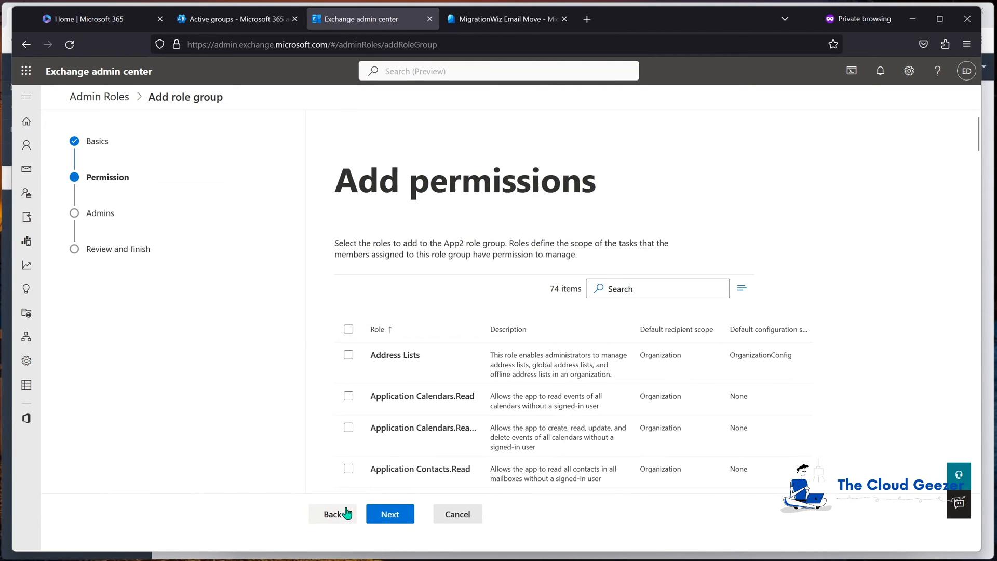
# - Select the ApplicationImpersonation role as a permission for the App2 role group
pyautogui.scroll(-10, 415, 389)
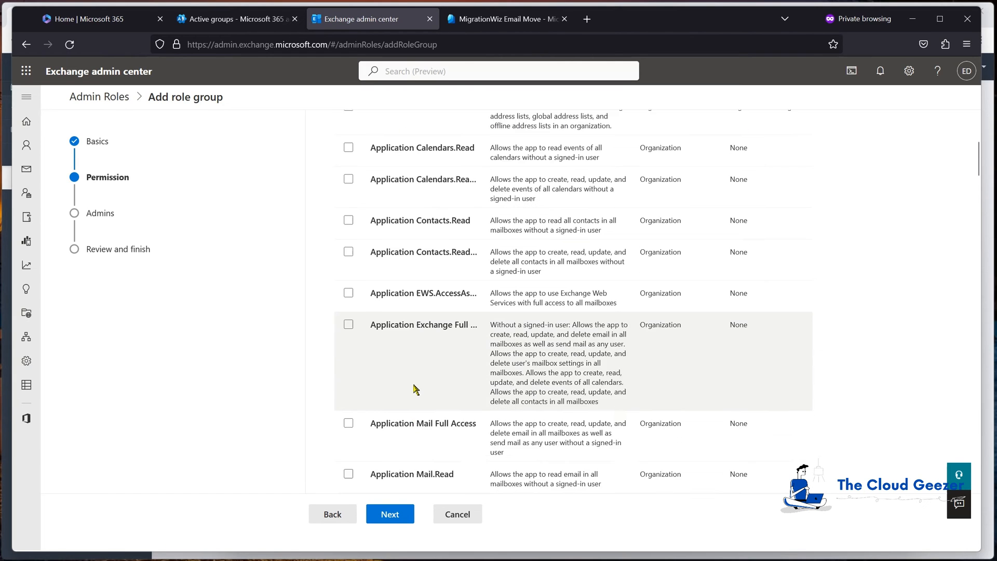
pyautogui.scroll(-1, 405, 317)
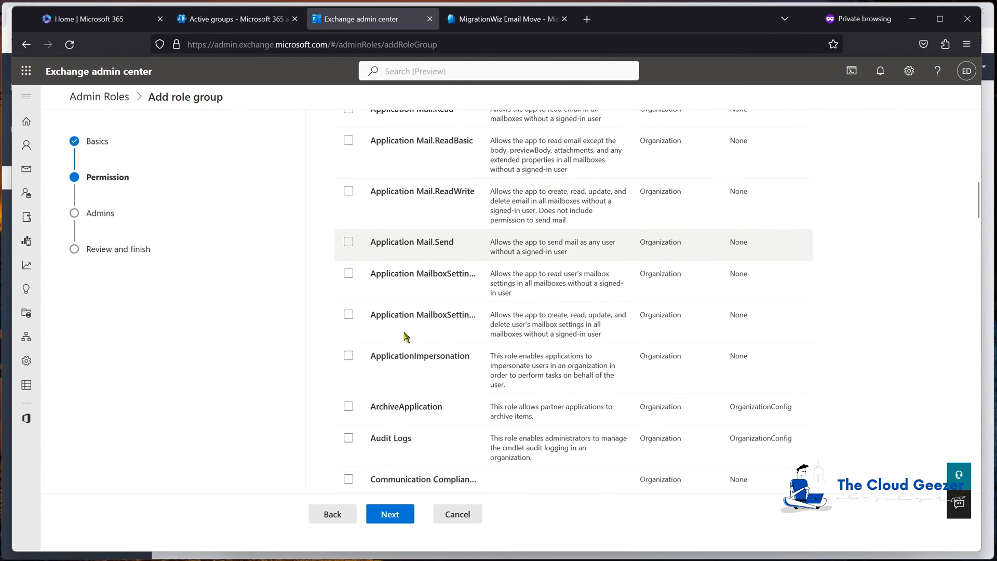
pyautogui.click(348, 357)
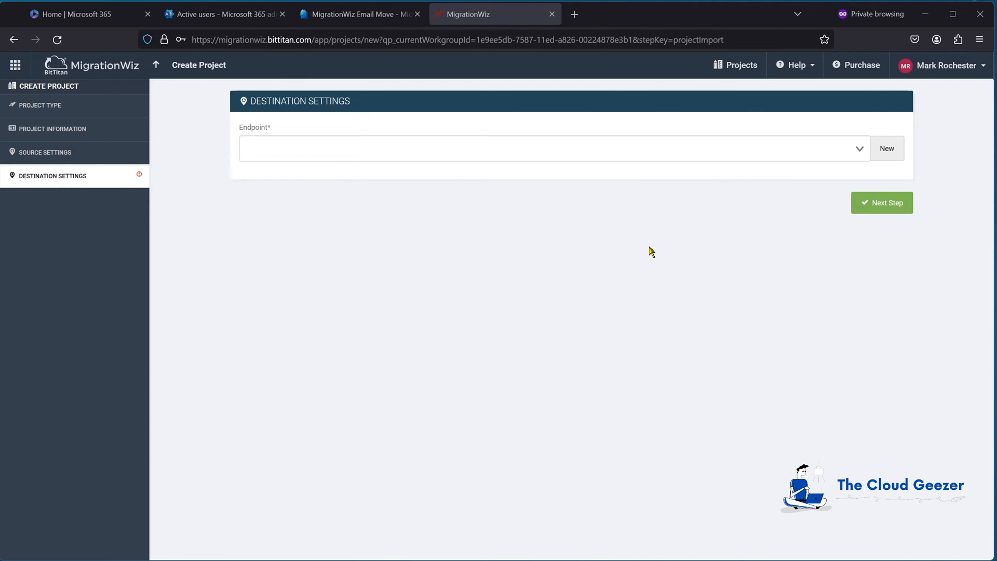
# - Create a Microsoft 365 destination endpoint named TCGE5Demo M365 Tenant, providing the migration account's administrator username and password
pyautogui.click(885, 152)
pyautogui.click(602, 249)
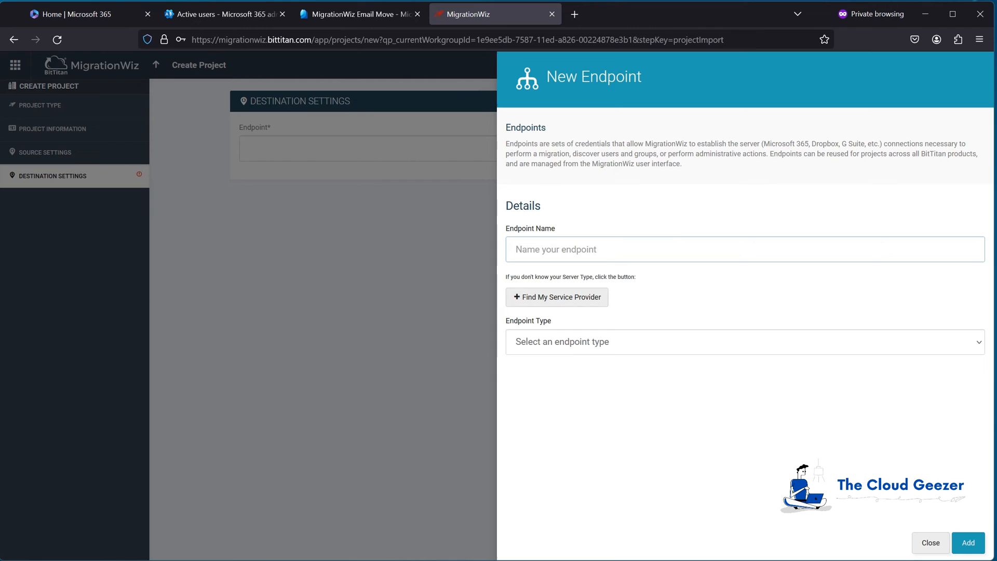
pyautogui.hotkey('ctrl', 'v')
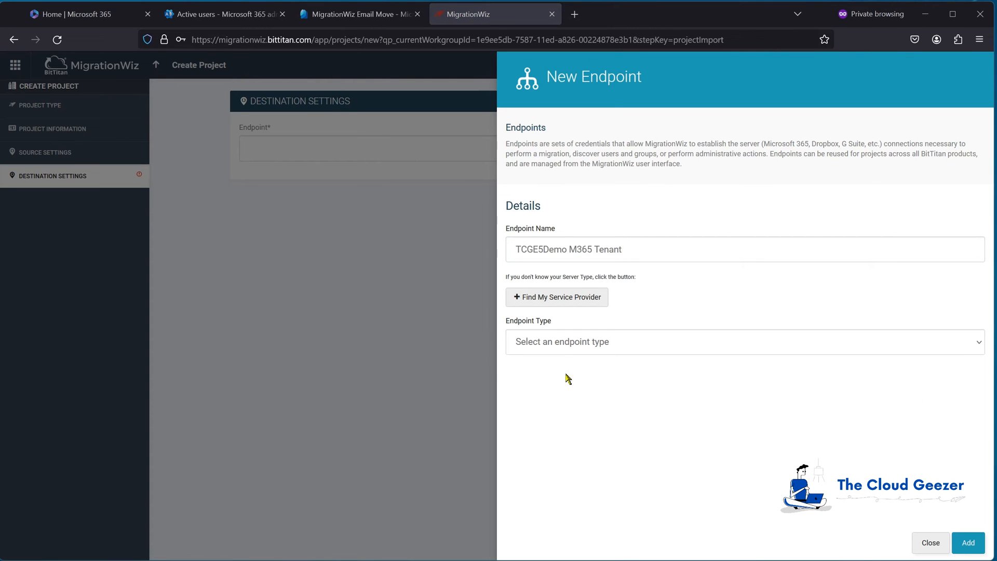
pyautogui.click(563, 342)
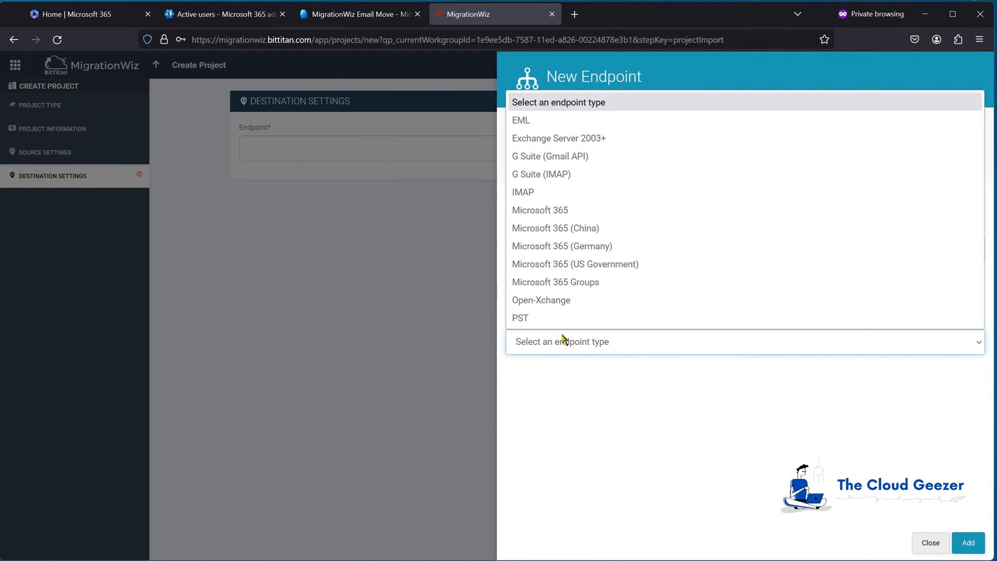
pyautogui.click(560, 211)
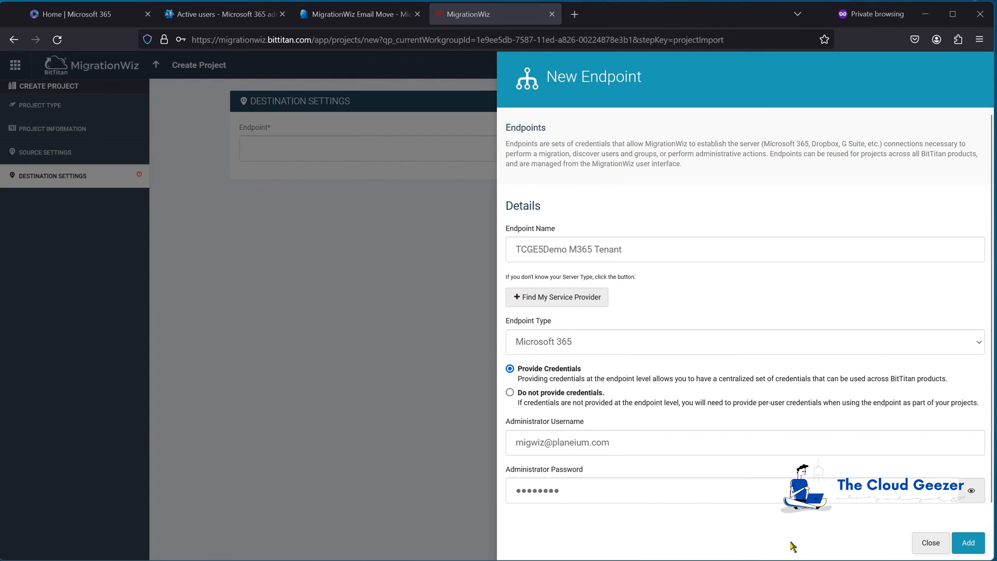
pyautogui.click(969, 544)
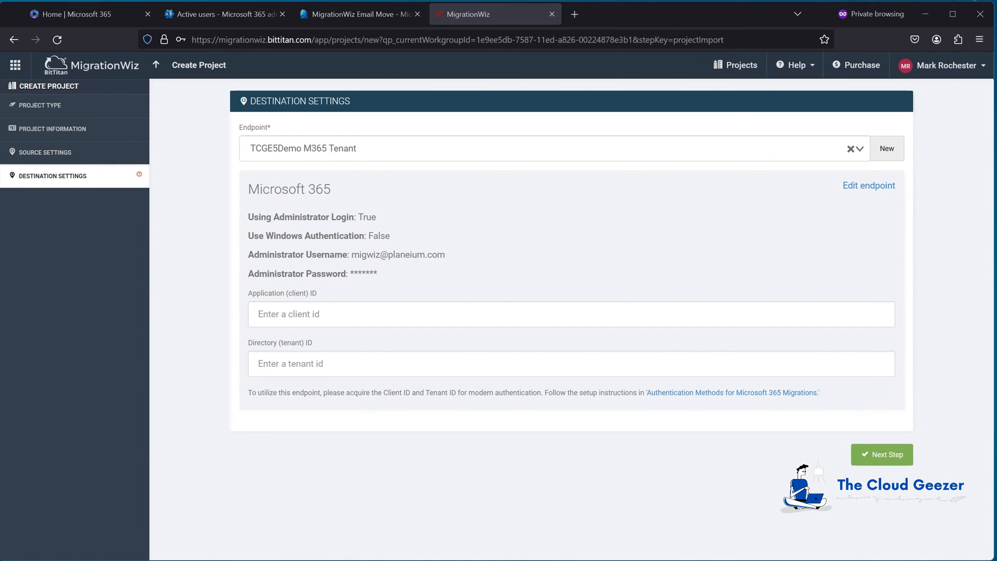
# - Fill in the endpoint's application (client) ID and directory (tenant) ID, and save the project through to its summary
pyautogui.click(314, 317)
pyautogui.write('629918d9-2279-42e7-be94-11b0d299eb18')
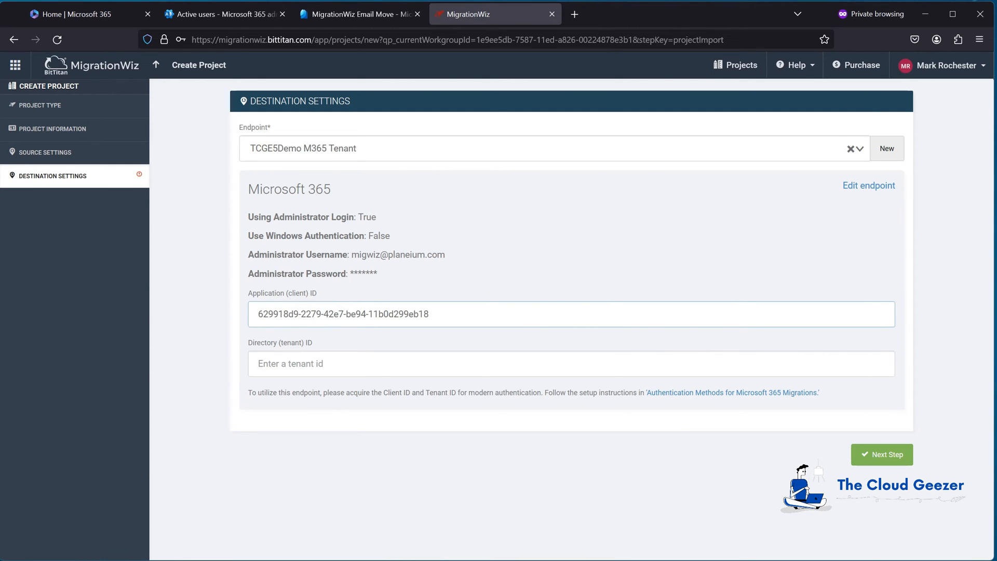
pyautogui.click(321, 366)
pyautogui.write('37664352-bb46-49f9-8f7d-7b08f09aa08b')
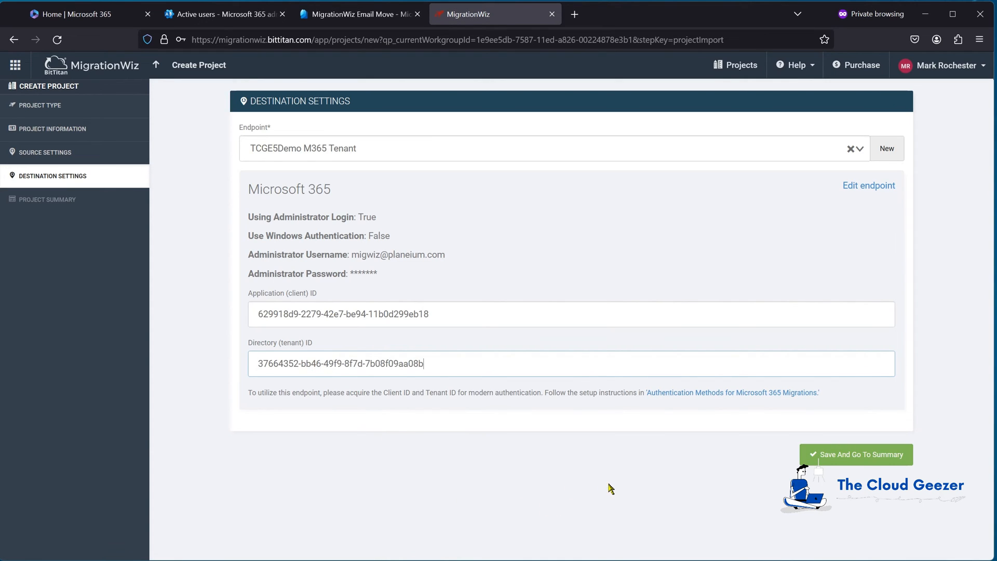
pyautogui.click(831, 463)
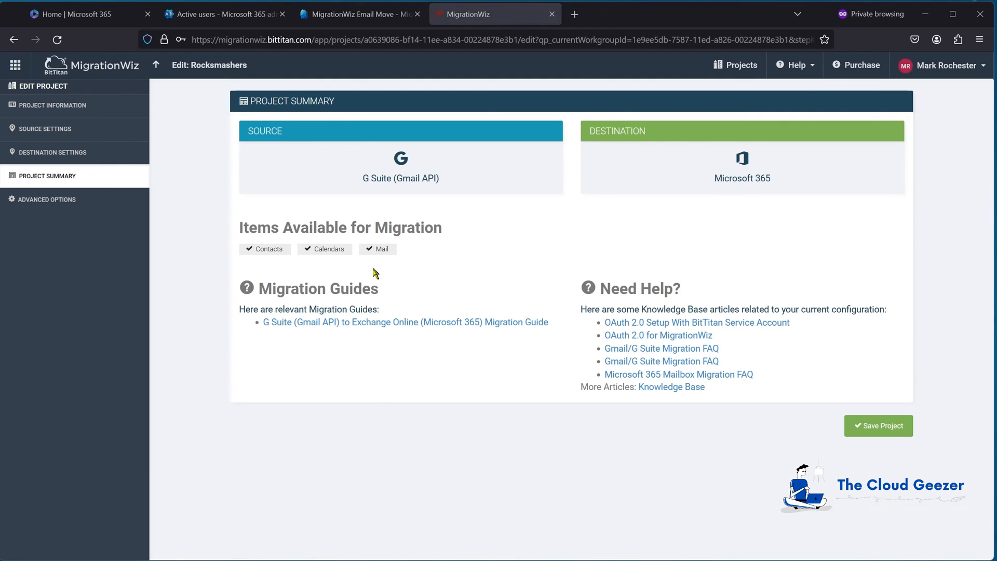
# - Keep All Mail Folder Handling at Convert labels to folders in the source/destination advanced options, and save the options and the project
pyautogui.click(40, 202)
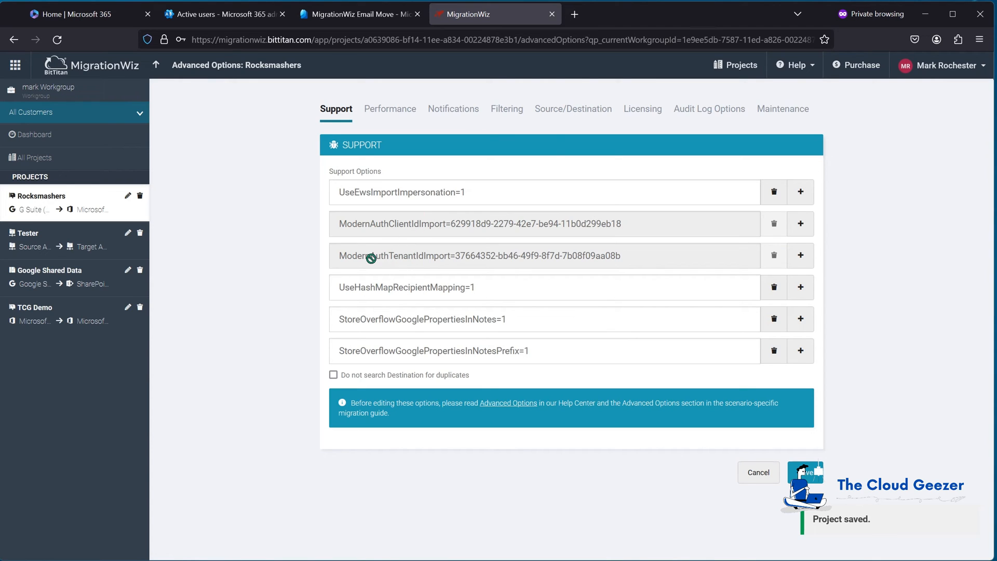
pyautogui.click(565, 113)
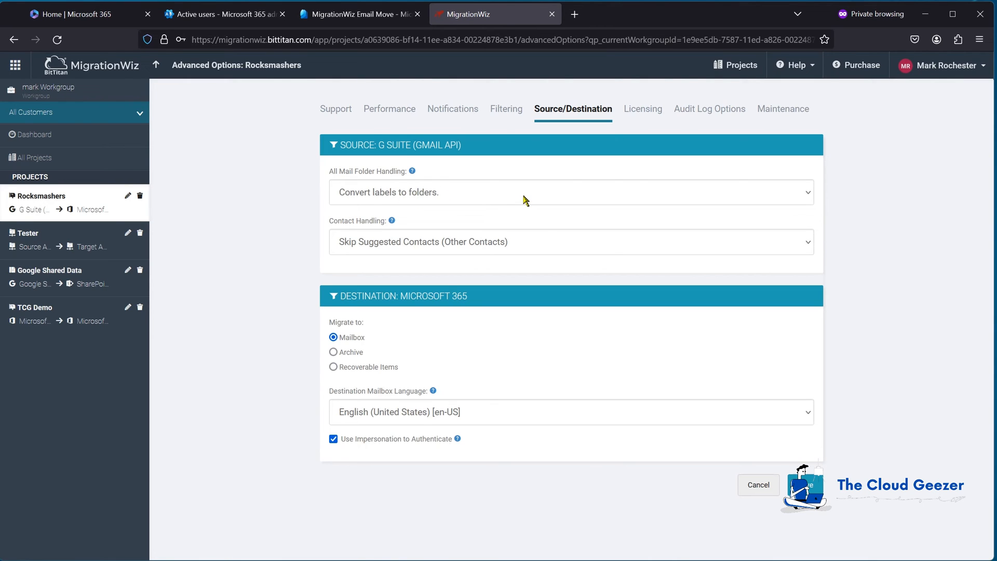
pyautogui.click(431, 197)
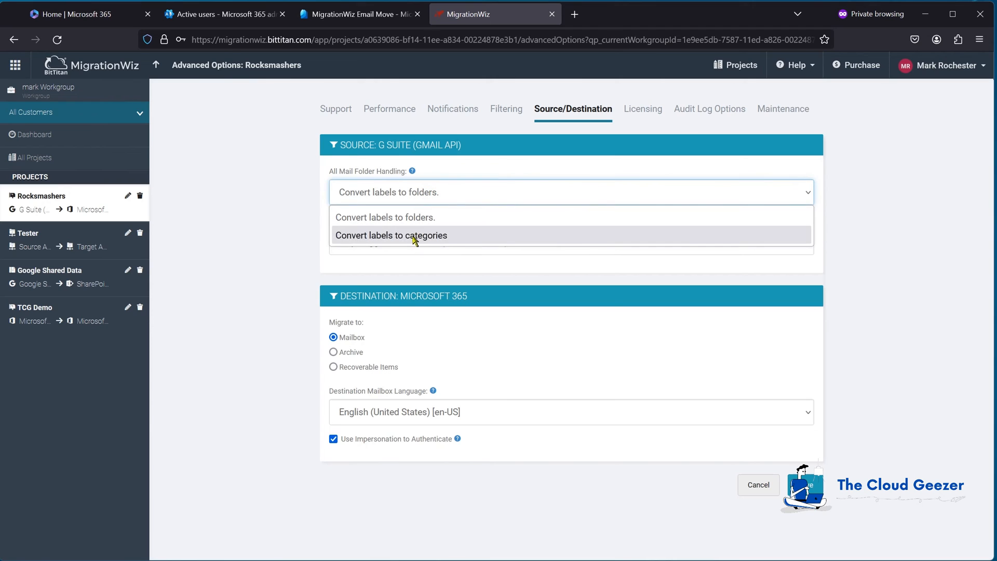
pyautogui.click(420, 218)
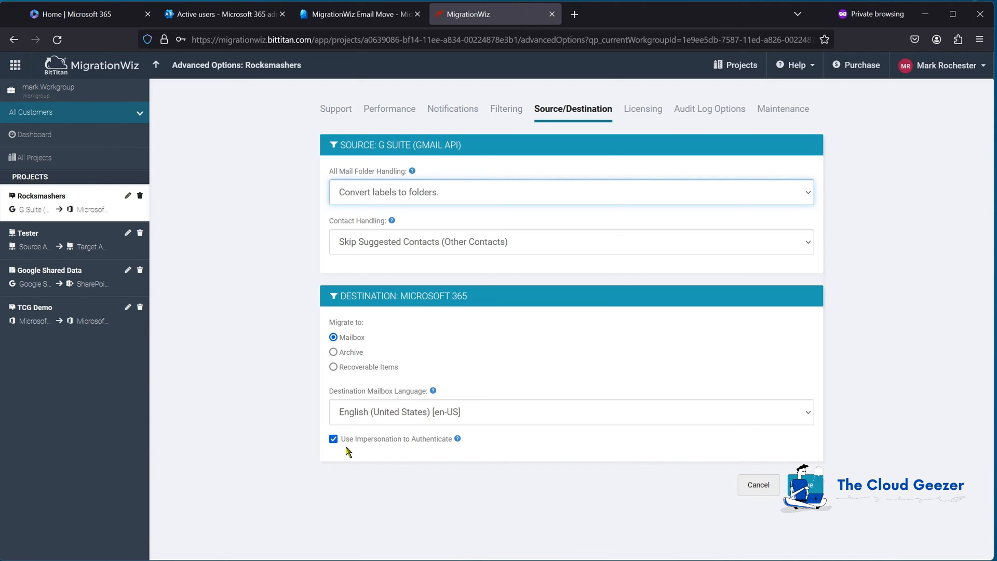
pyautogui.click(815, 487)
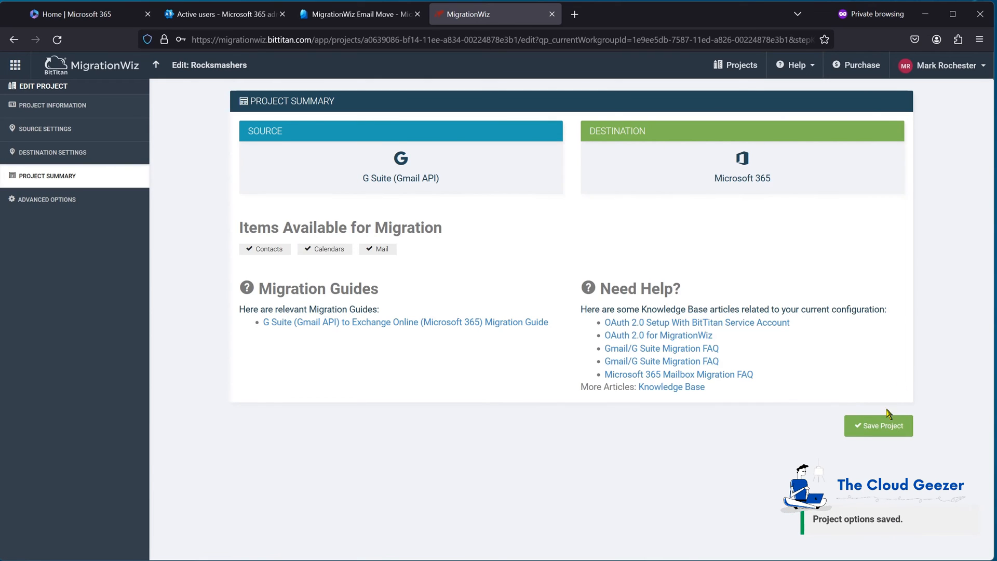
pyautogui.click(882, 426)
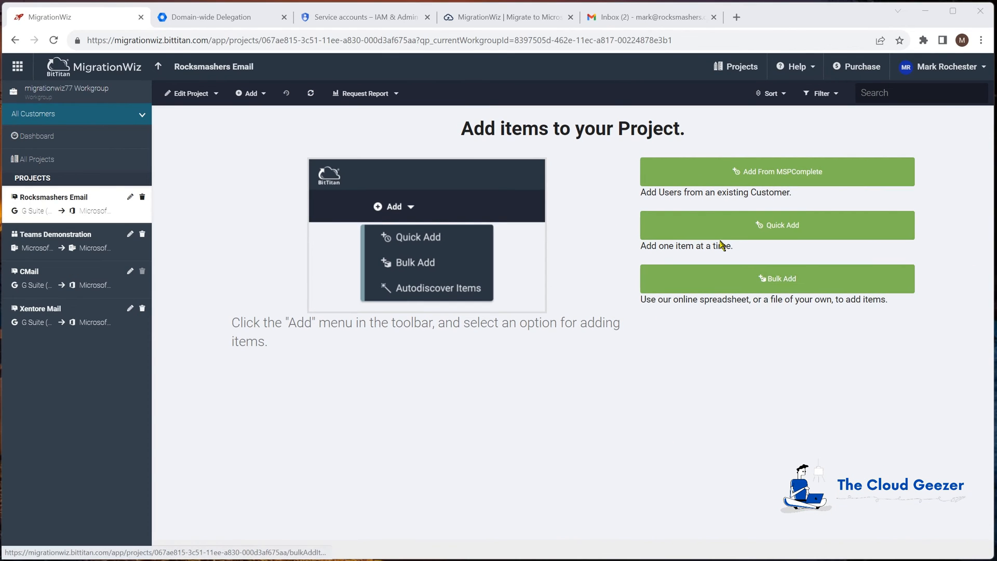
# - Quick-add the user's source and destination mailbox addresses to the Rocksmashers Email project and apply a User Migration Bundle license to the item
pyautogui.click(717, 229)
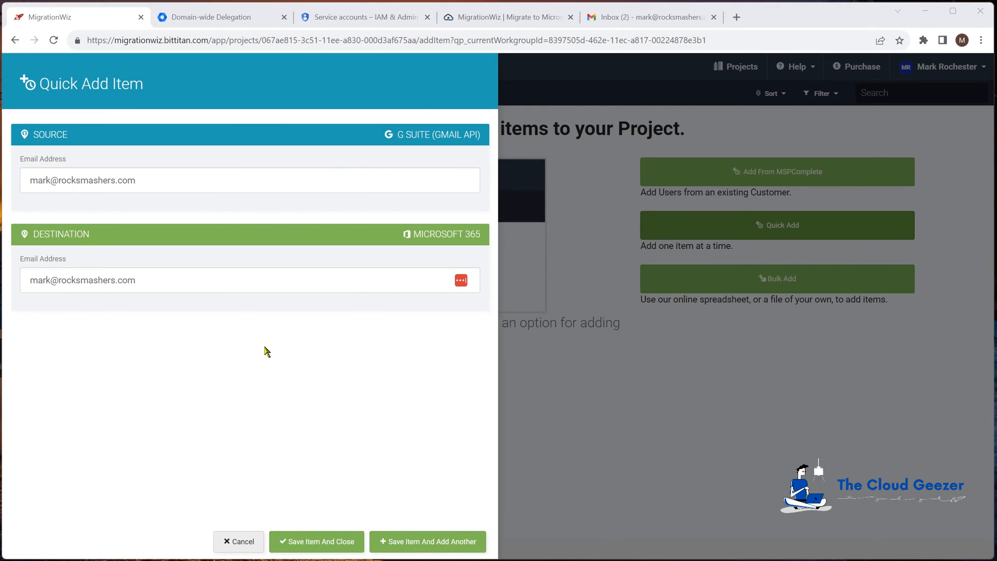
pyautogui.click(334, 543)
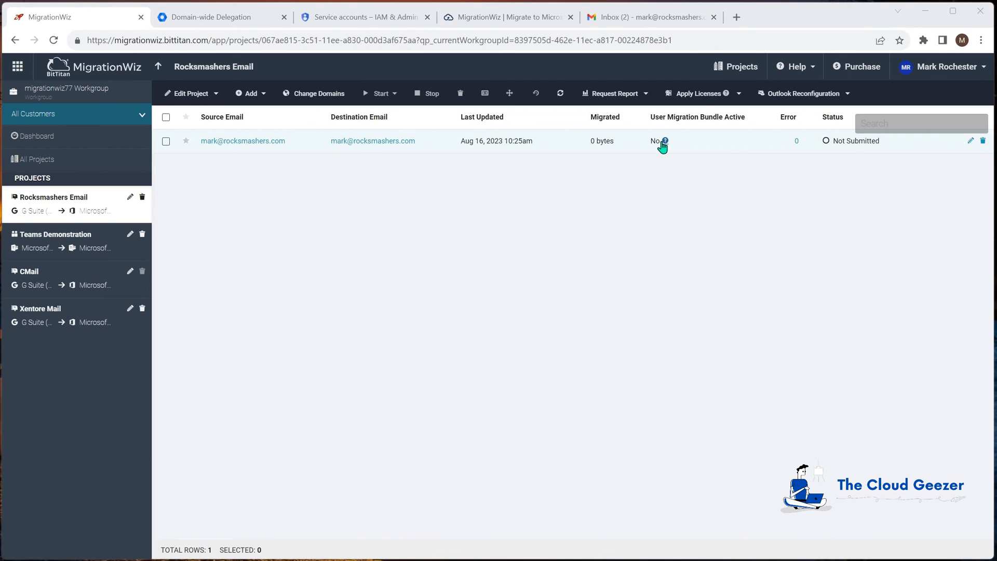
pyautogui.click(166, 143)
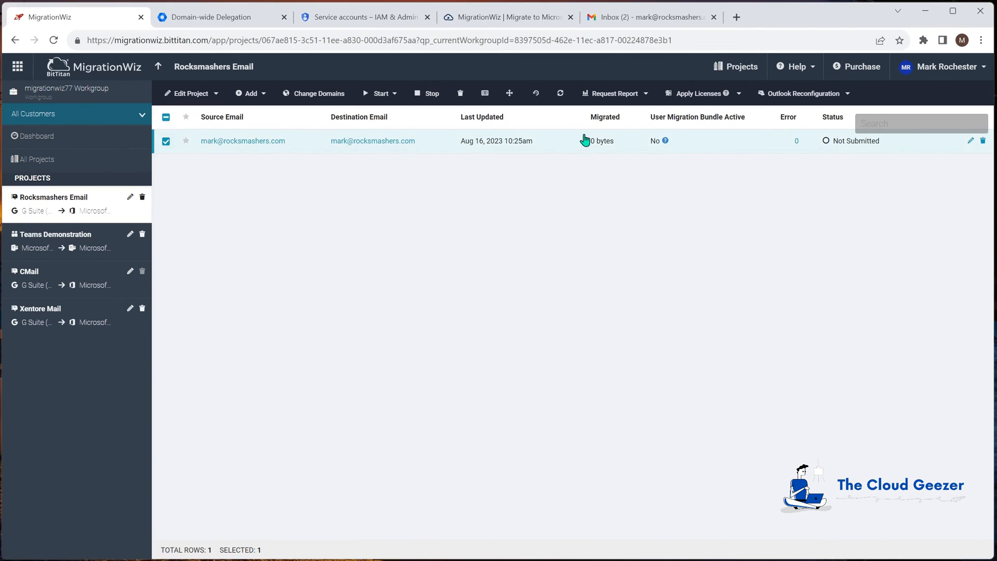
pyautogui.click(707, 93)
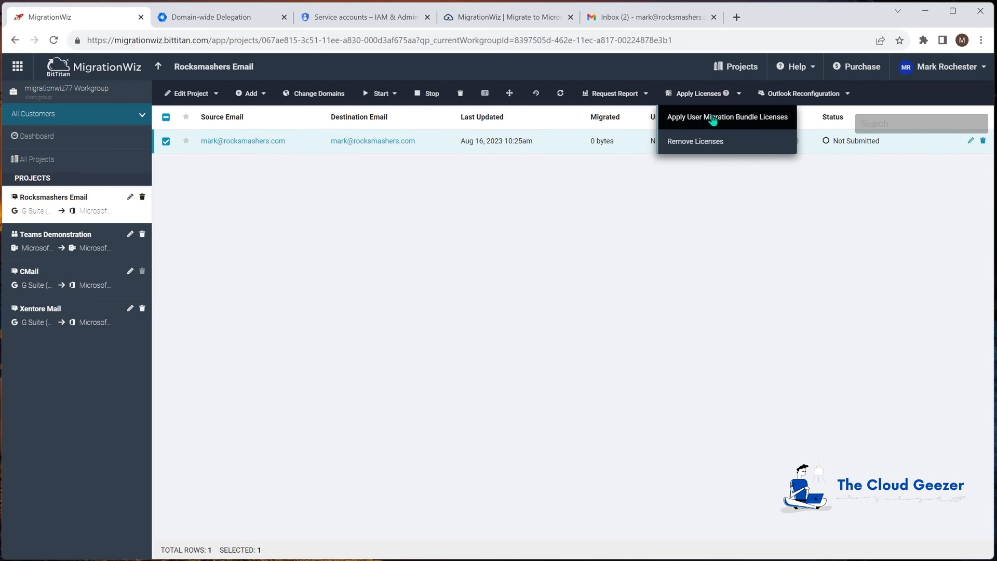
pyautogui.click(713, 118)
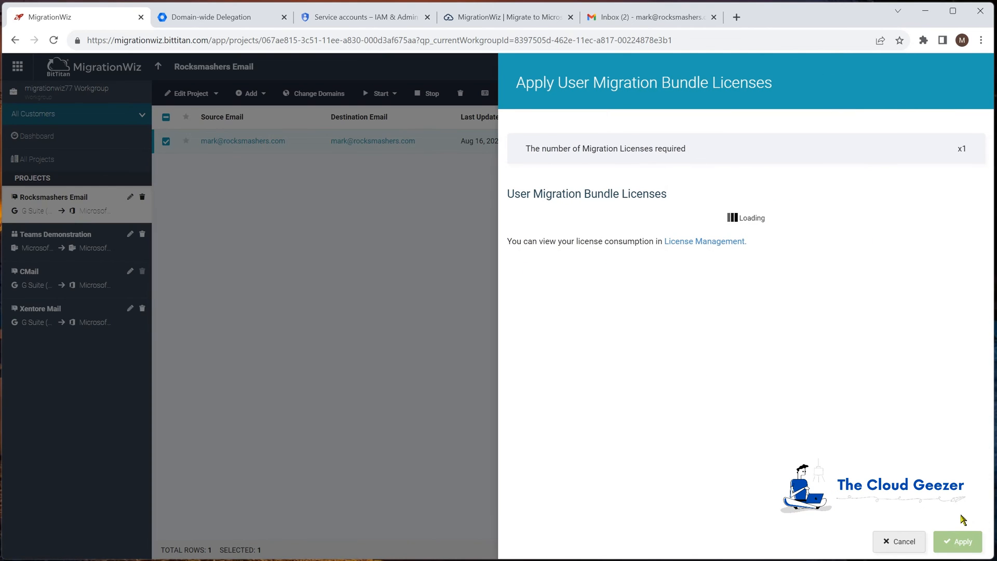
pyautogui.click(963, 540)
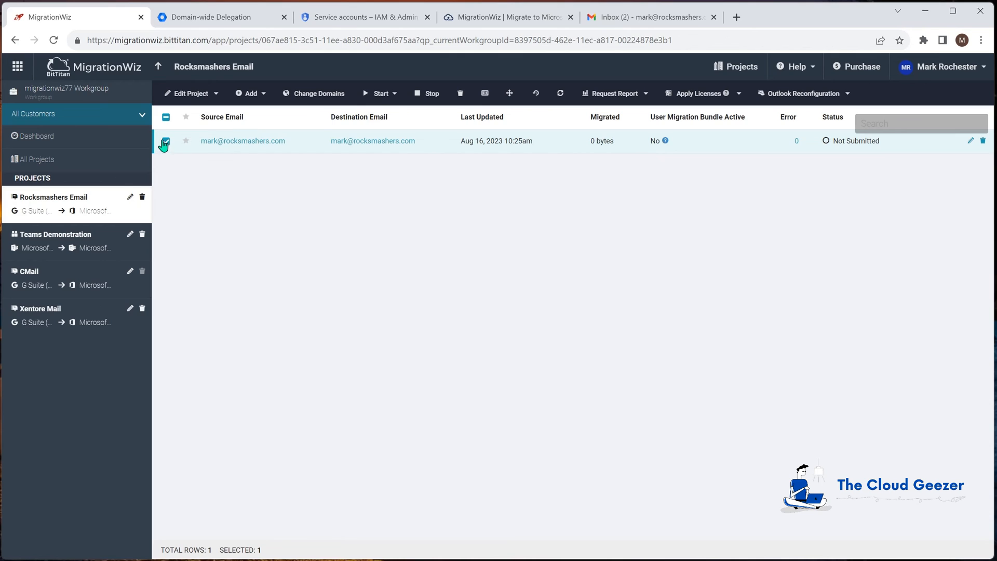
# - Run Verify Credentials on the mailbox item, and select the item again for migration
pyautogui.click(381, 95)
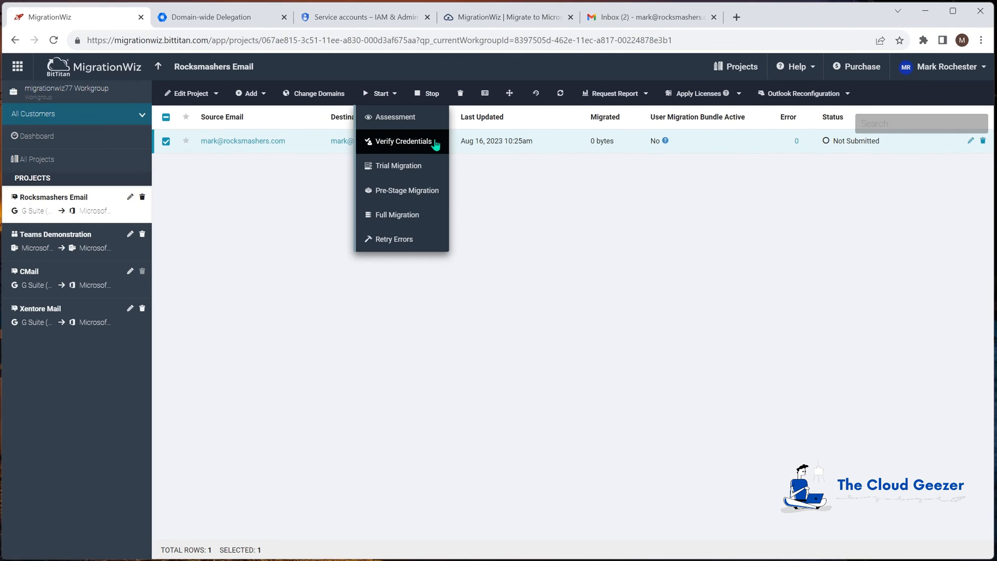
pyautogui.click(421, 143)
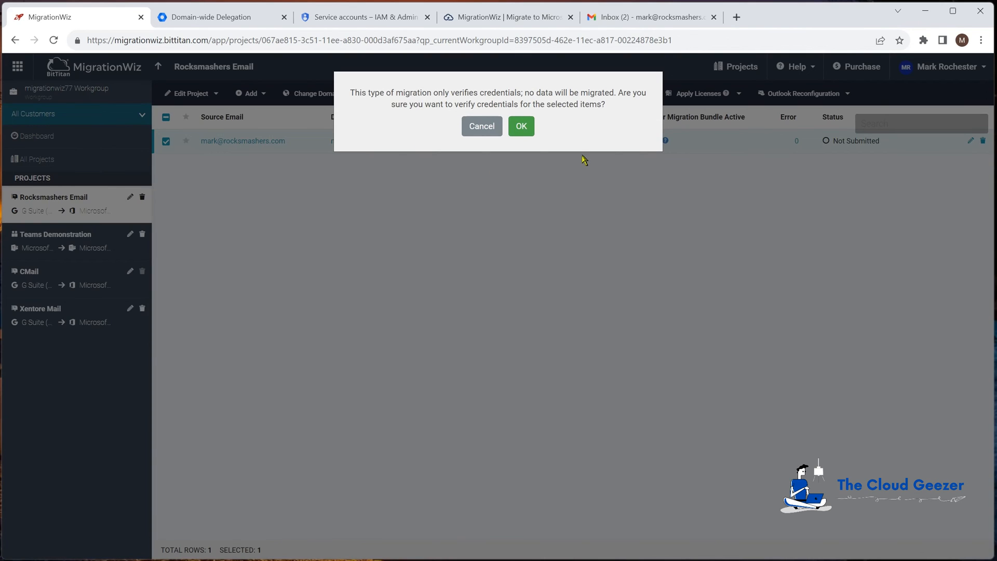
pyautogui.click(522, 128)
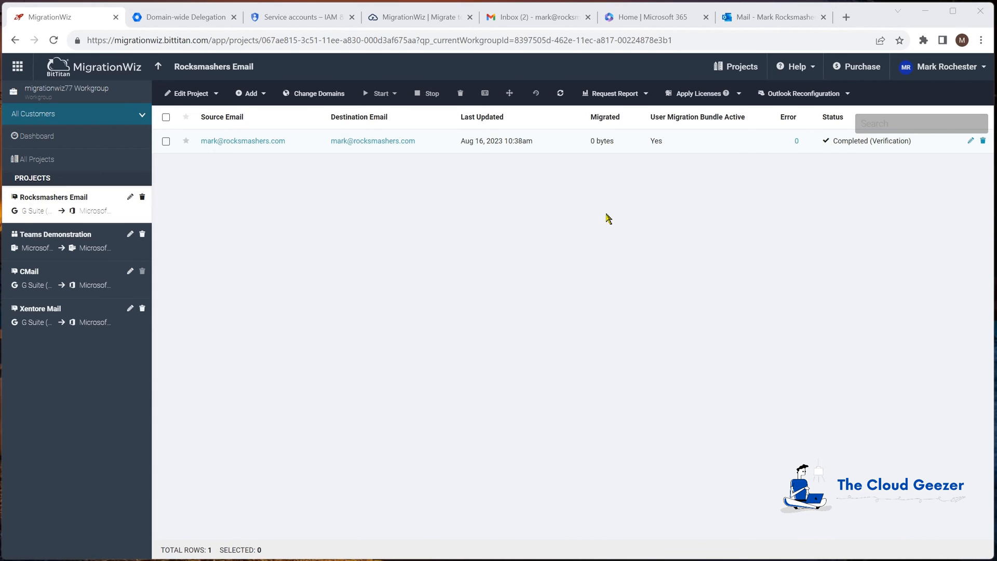
pyautogui.click(166, 141)
pyautogui.click(369, 97)
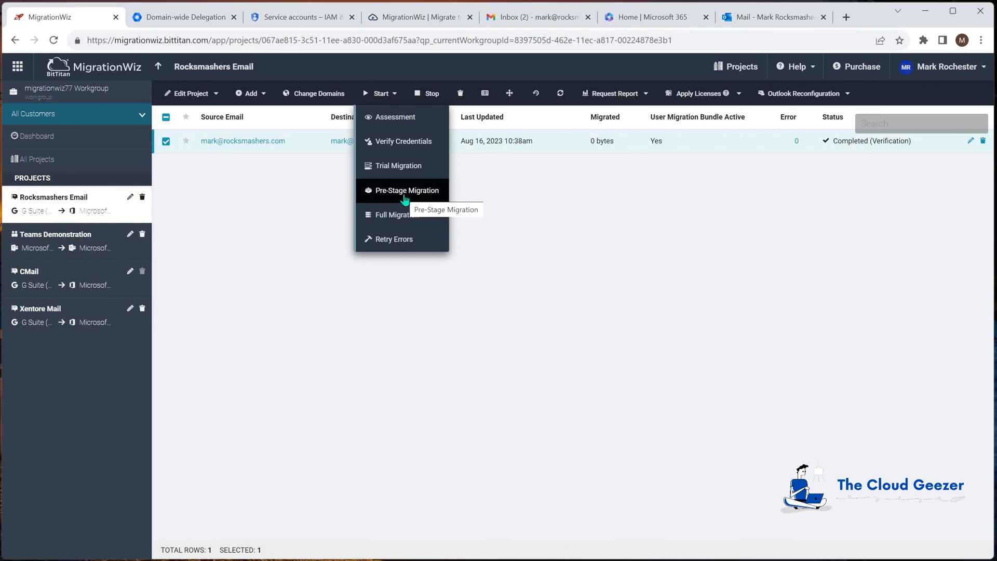
pyautogui.click(405, 198)
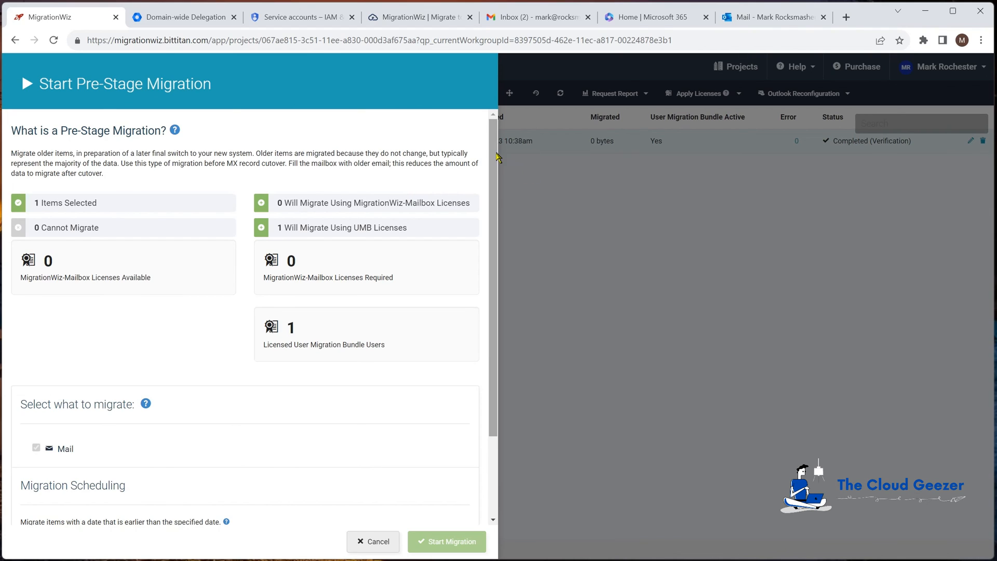
pyautogui.scroll(-2, 279, 301)
pyautogui.click(248, 440)
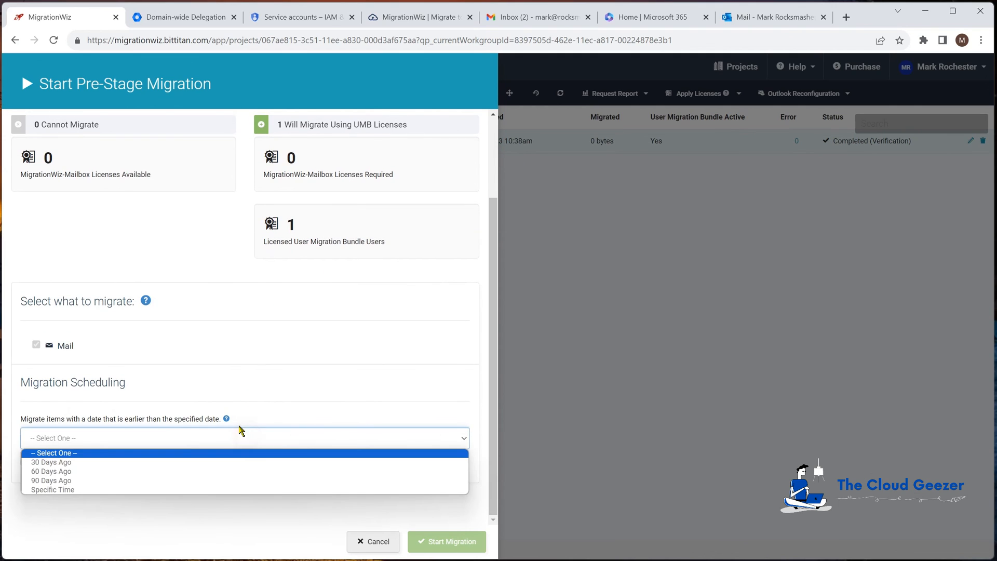
pyautogui.click(209, 455)
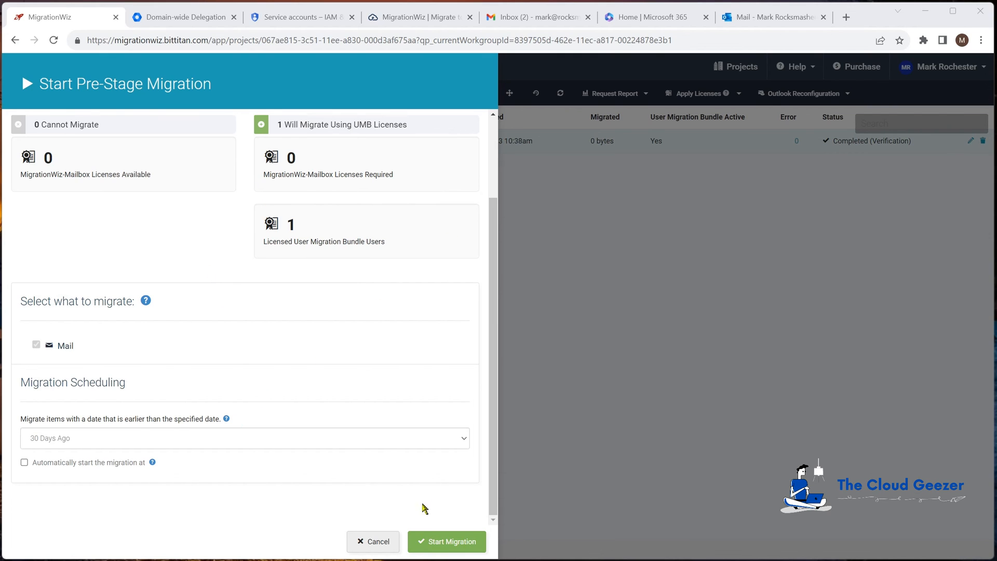
pyautogui.click(381, 542)
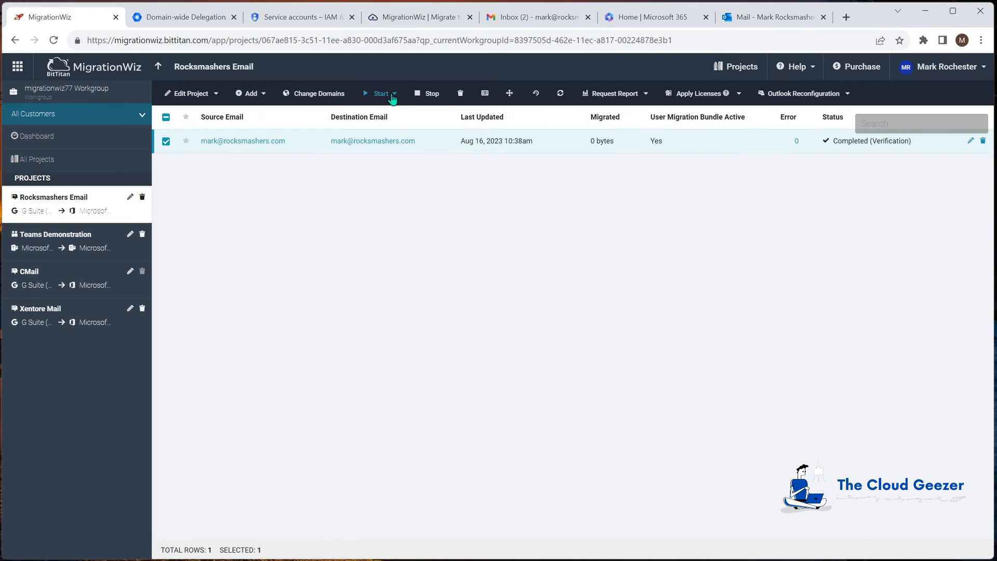
# - Start a Full Migration of the selected mailbox with contacts, calendars and mail included
pyautogui.click(384, 94)
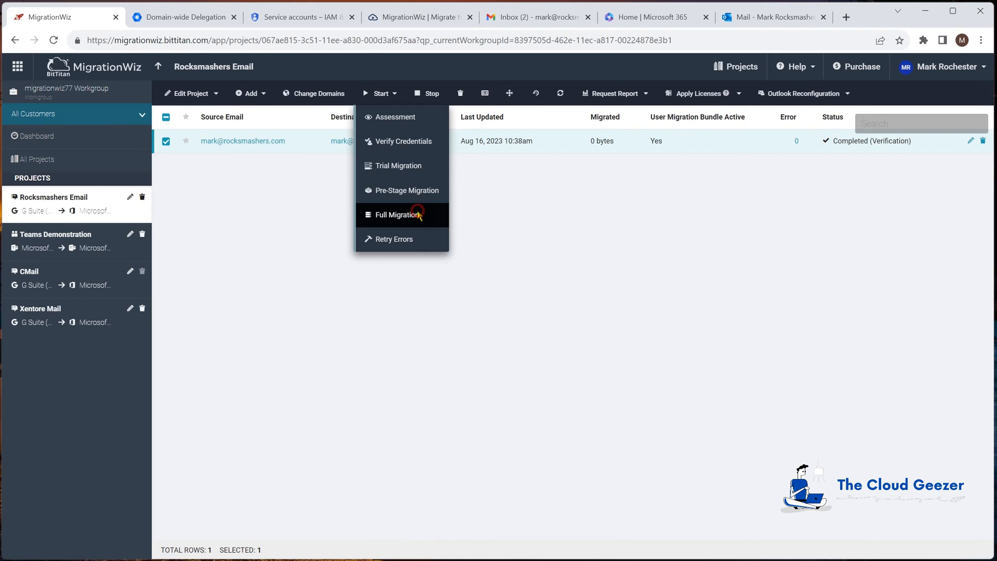
pyautogui.click(419, 216)
pyautogui.scroll(-1, 240, 353)
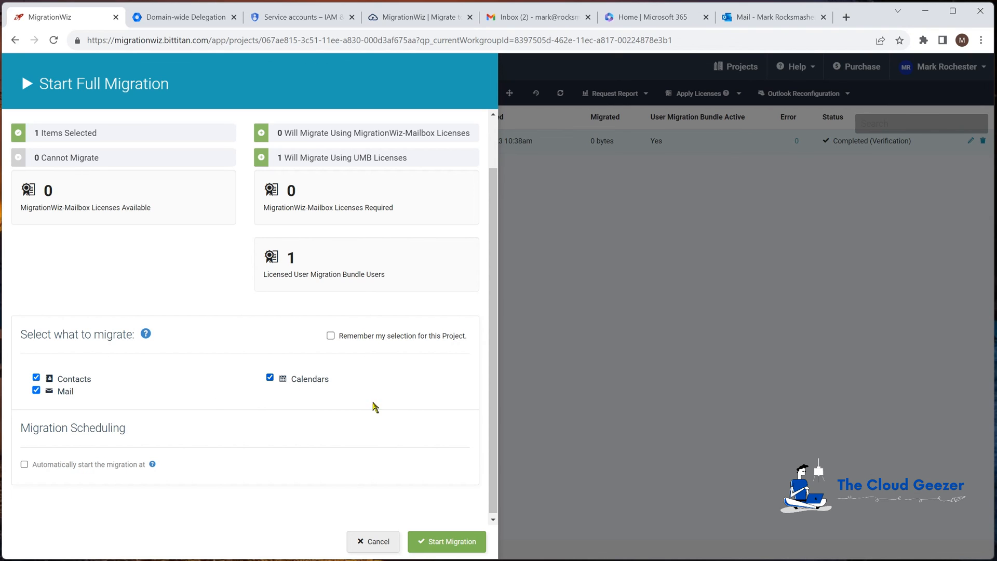
pyautogui.click(457, 544)
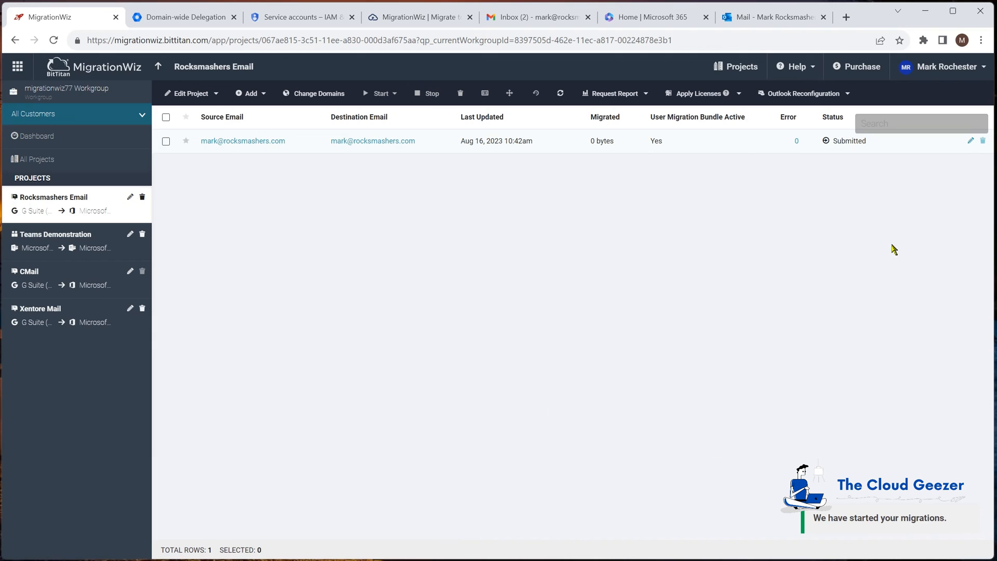
# - Switch to Outlook and check the migrated inbox, calendar events and contacts in the destination mailbox
pyautogui.click(770, 15)
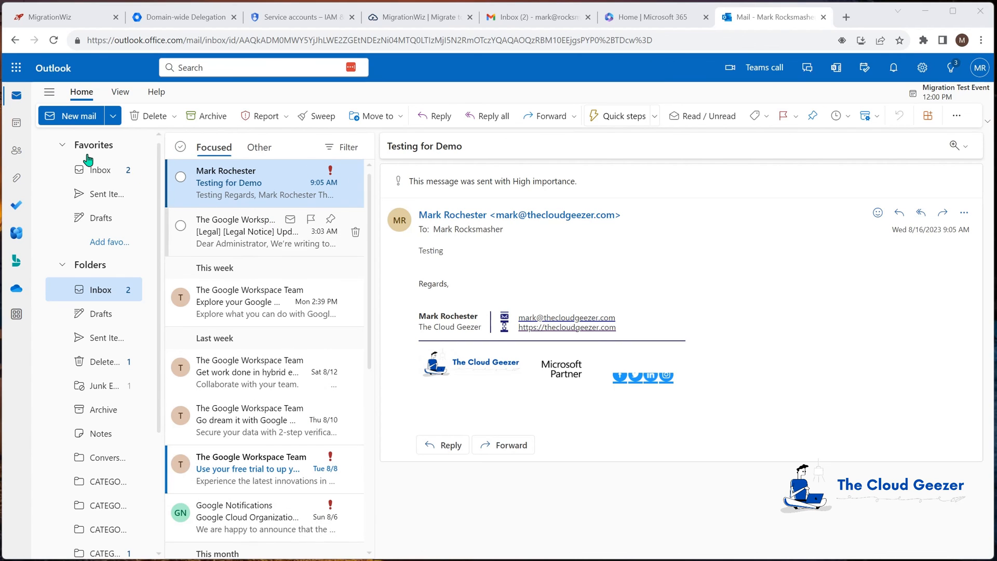
pyautogui.click(16, 123)
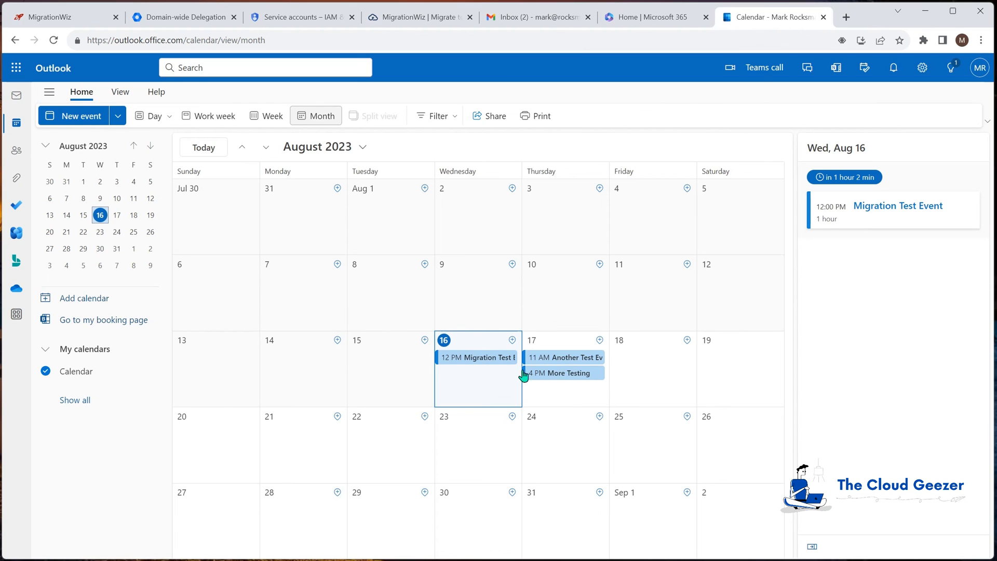
pyautogui.click(17, 153)
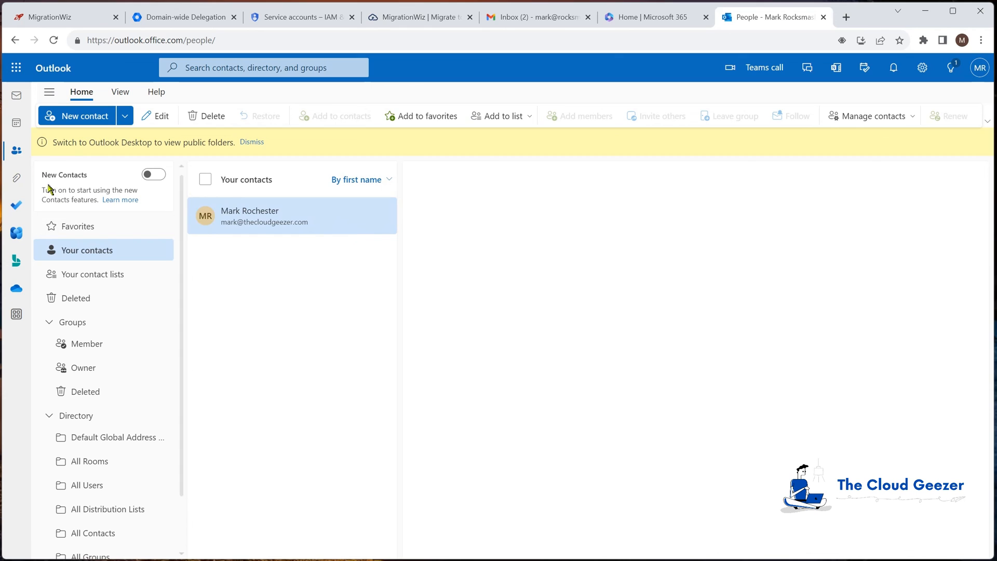
pyautogui.click(16, 95)
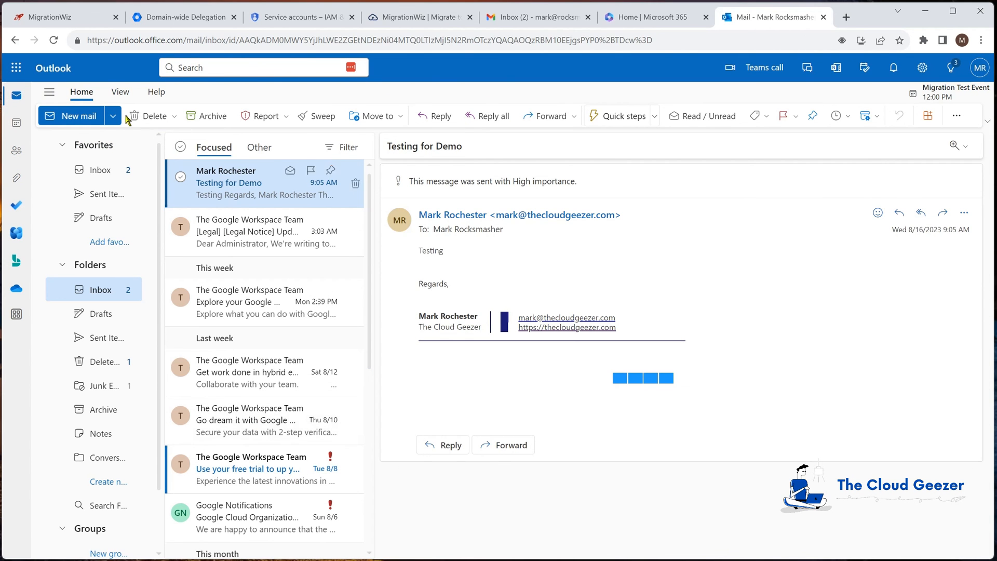
# - Switch back to MigrationWiz, review the mailbox's folder summary and migrated items, and return to the project's item list
pyautogui.click(73, 17)
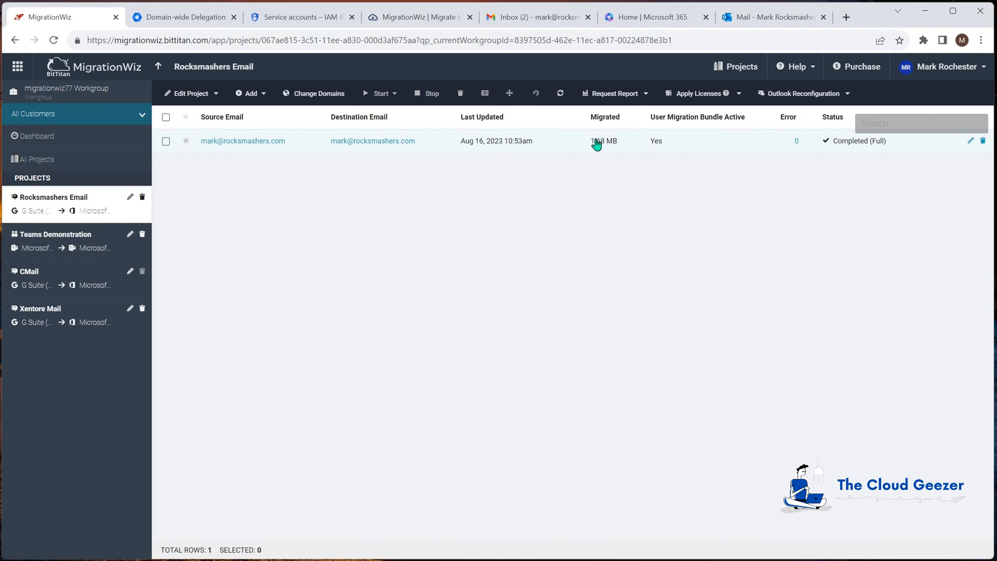
pyautogui.click(246, 141)
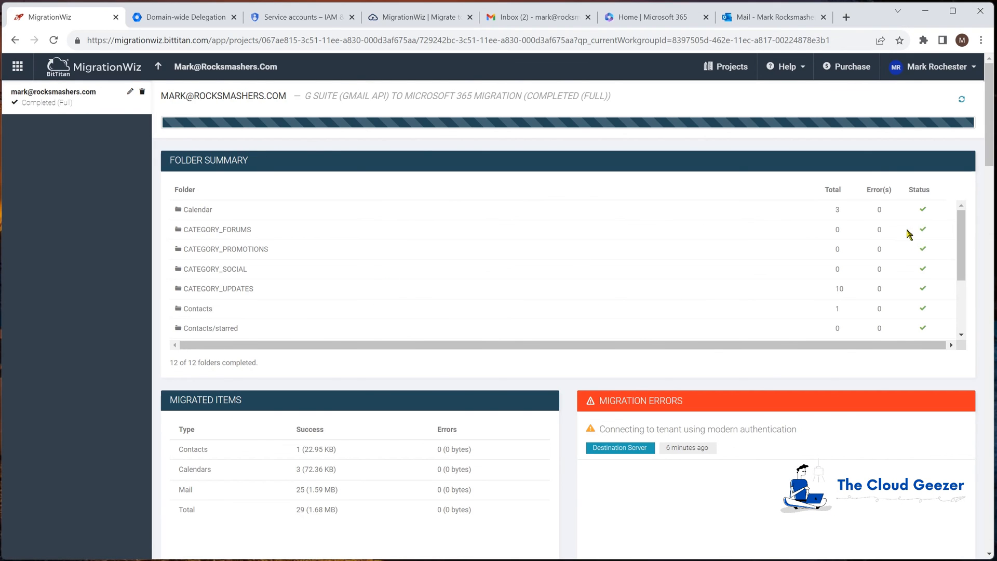
pyautogui.moveTo(967, 237); pyautogui.dragTo(967, 291)
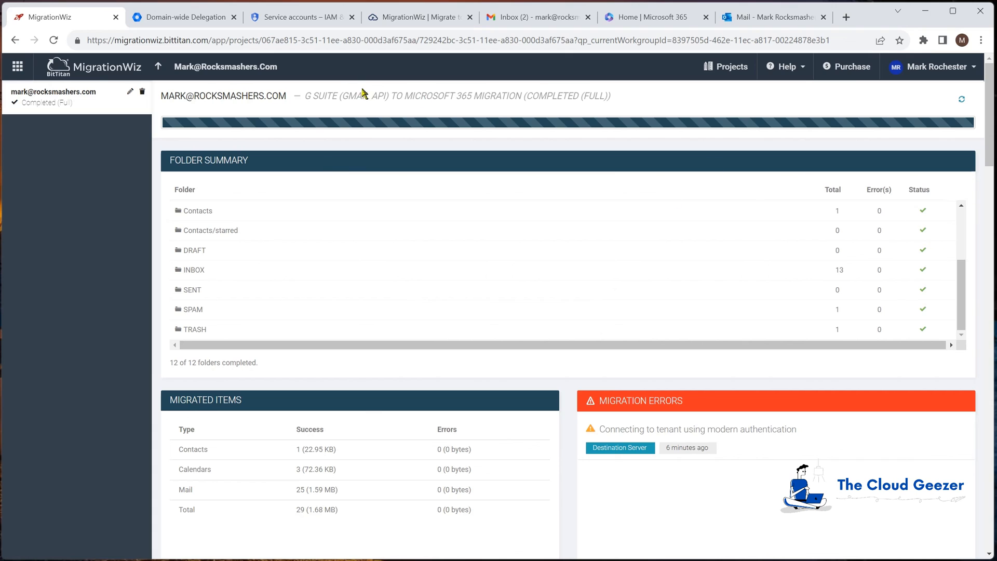
pyautogui.click(159, 68)
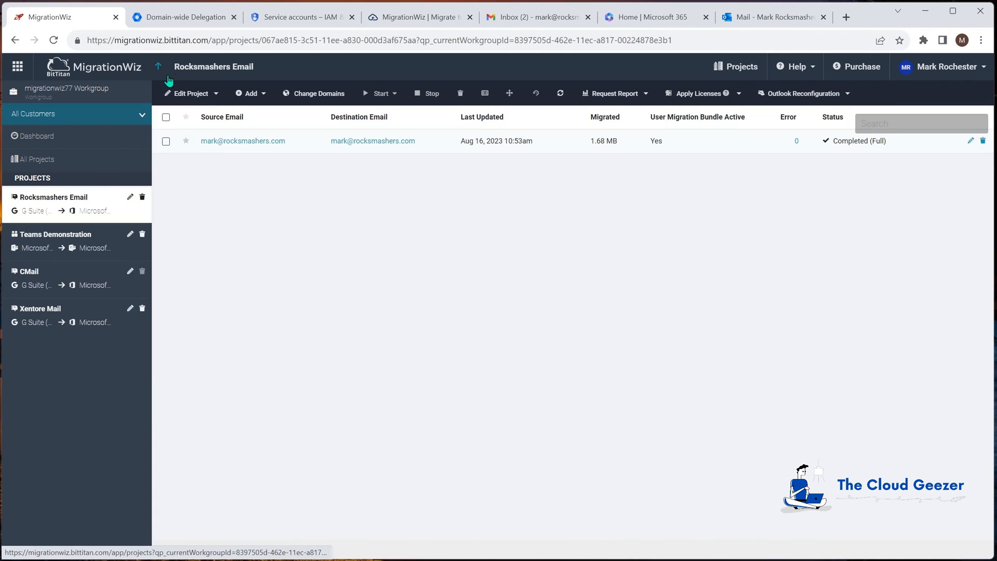